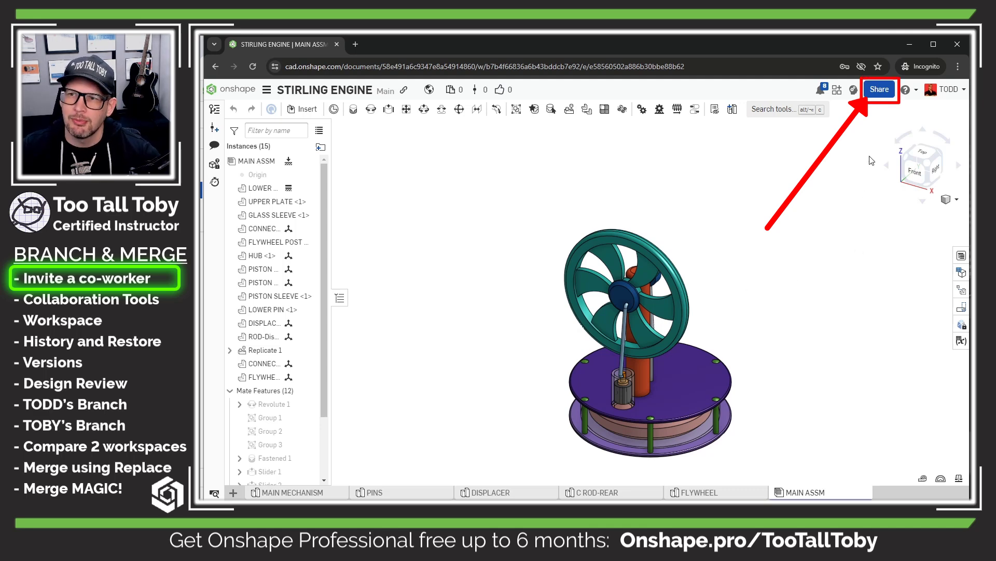
Share the STIRLING ENGINE document with the co-worker, looked up by name, granting Can edit permission.
click(888, 92)
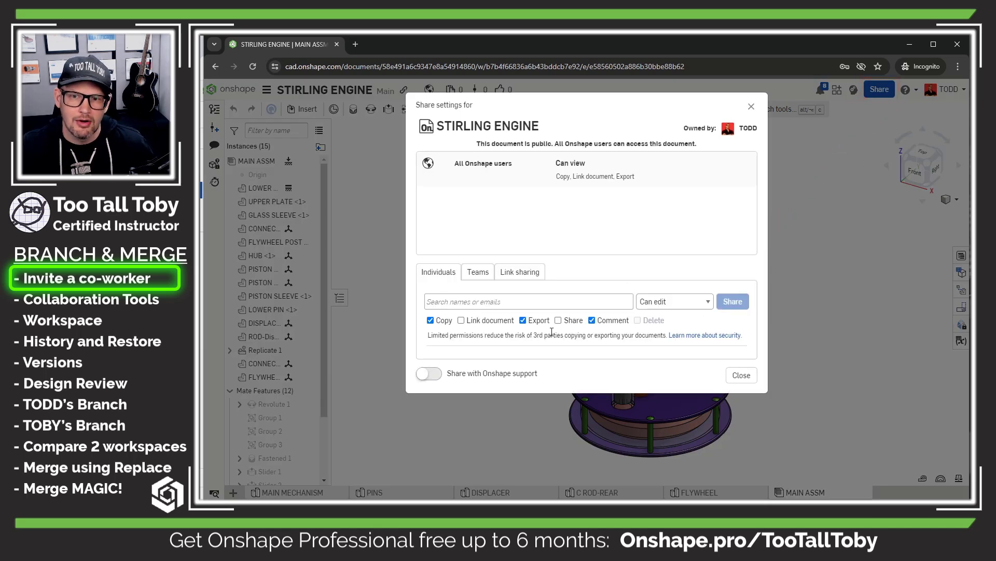
click(471, 302)
text(to)
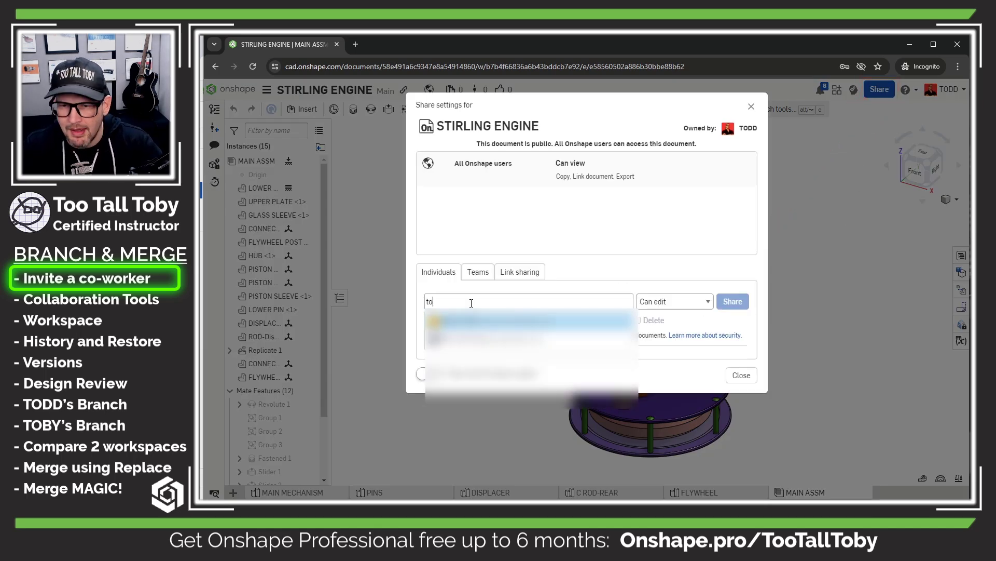
text(by)
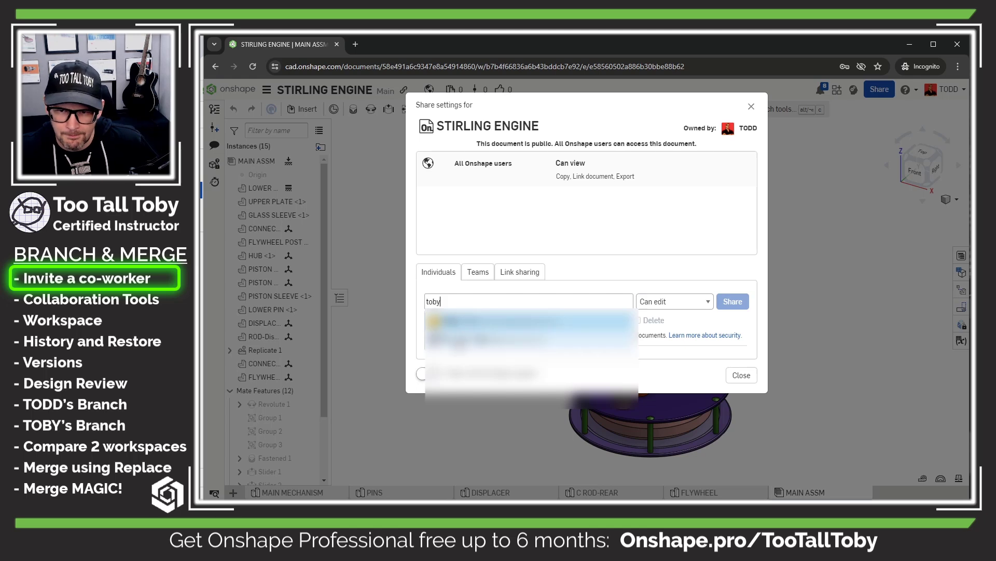
click(467, 321)
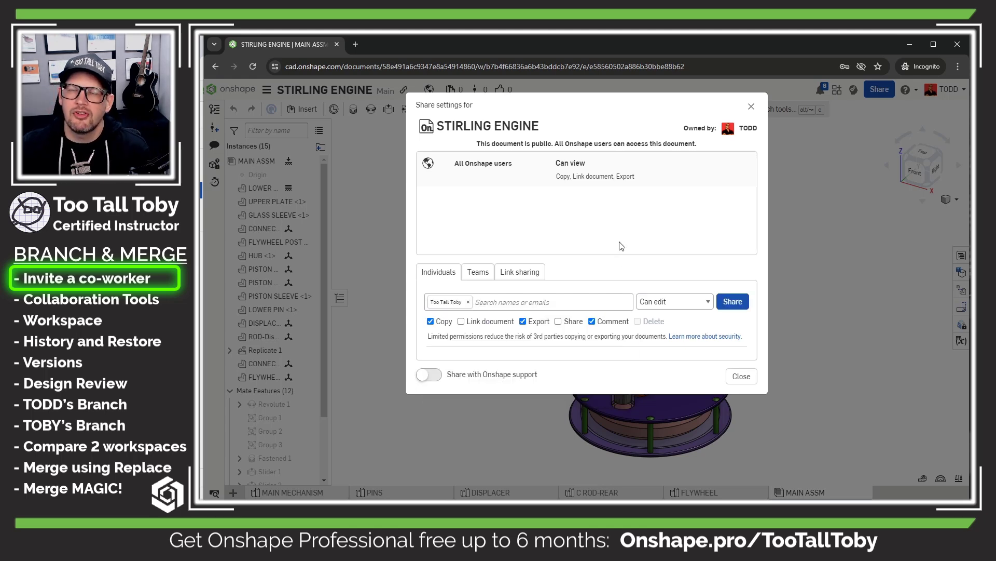
click(709, 303)
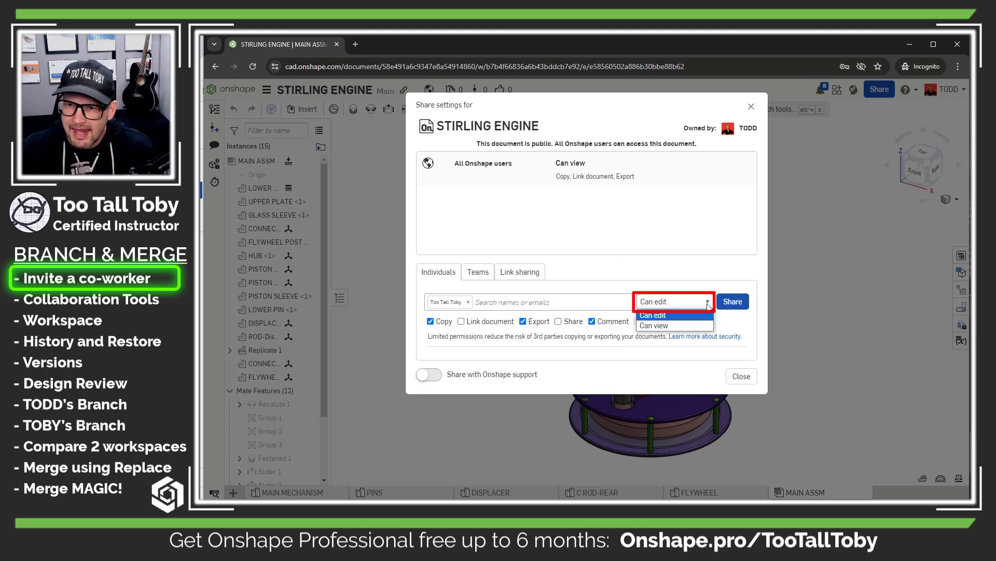
click(682, 315)
click(735, 302)
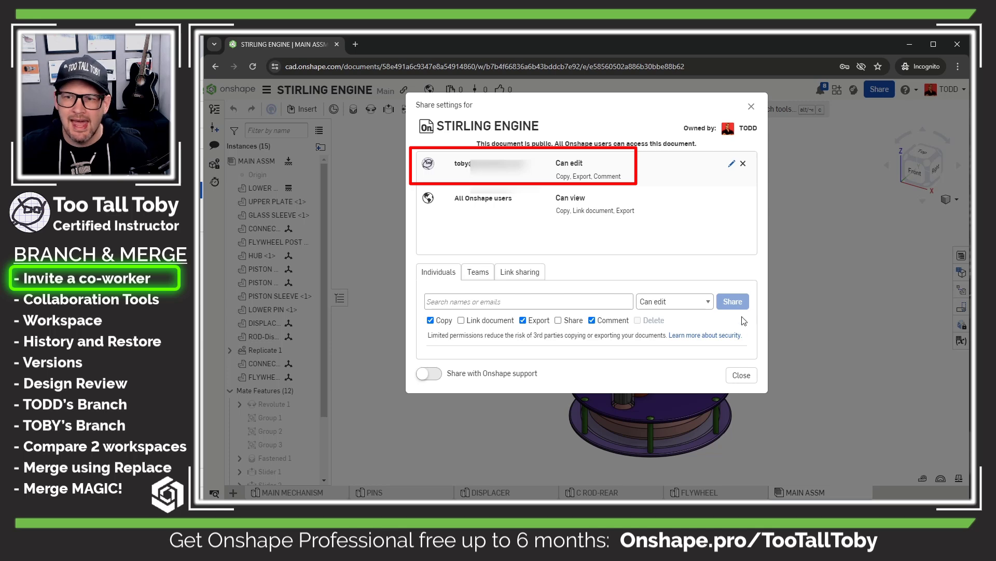
click(741, 374)
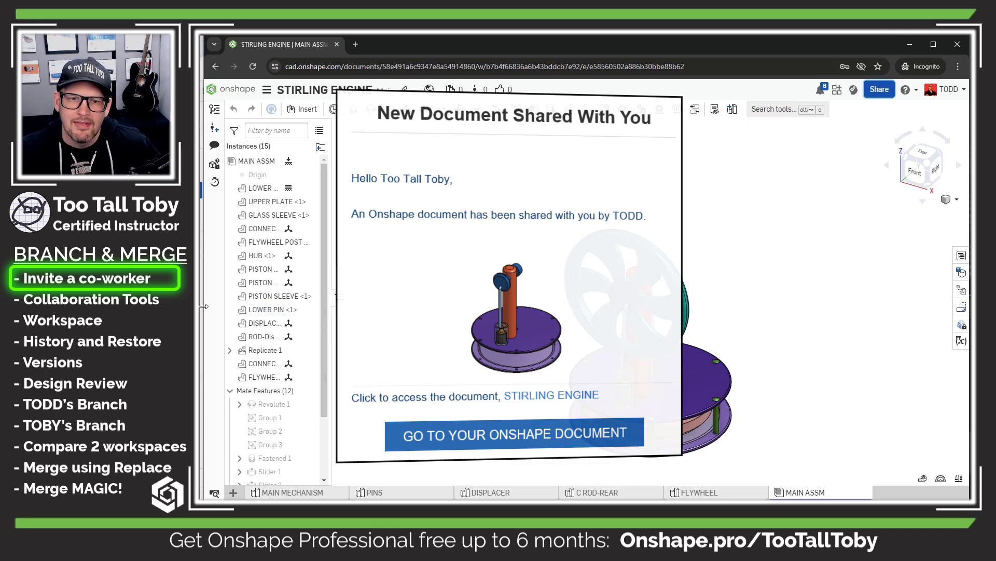
Switch to the co-worker's session beside the owner's, open the shared STIRLING ENGINE document, and move the connecting rod slightly in MAIN ASSM.
drag(204, 306, 590, 311)
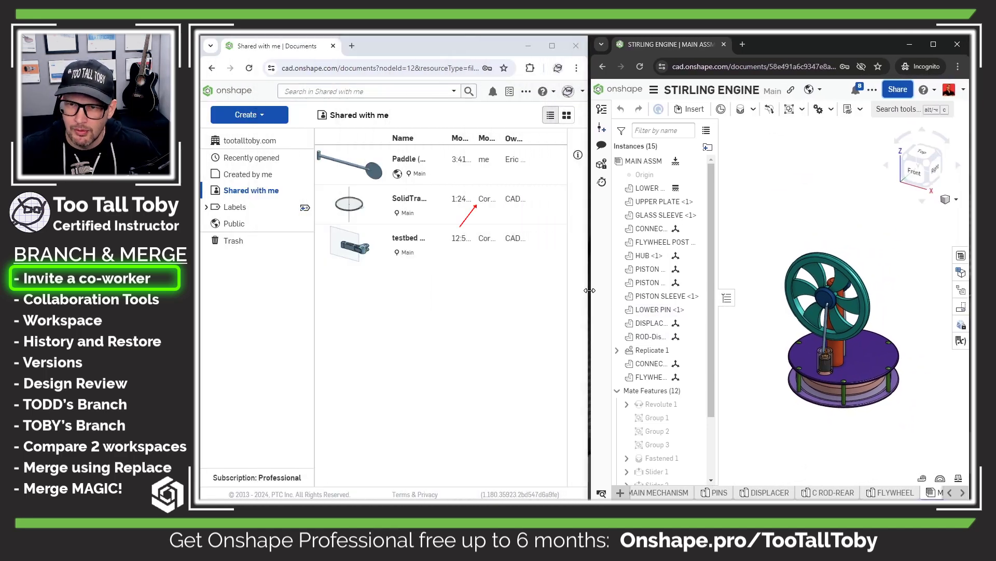
click(371, 332)
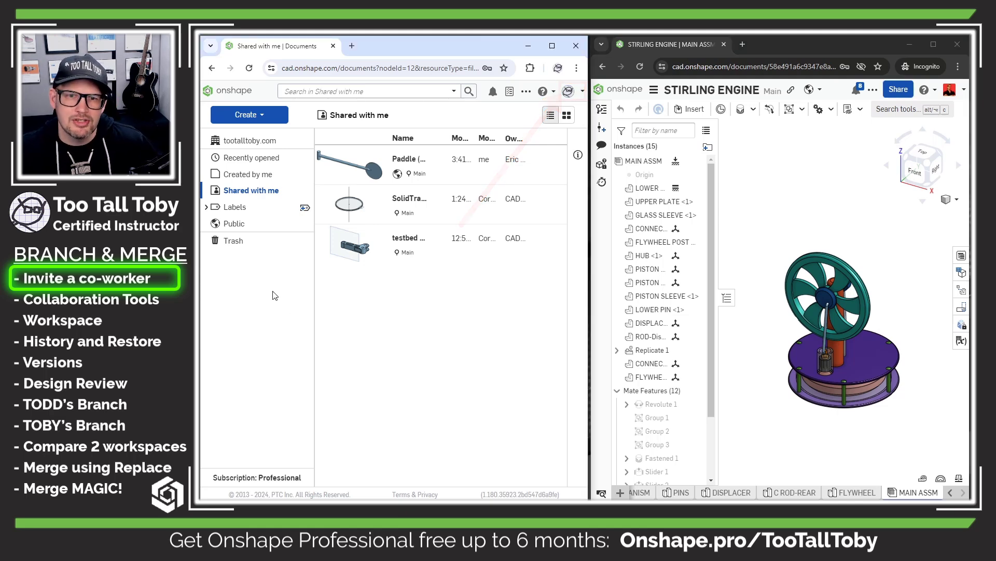
click(241, 192)
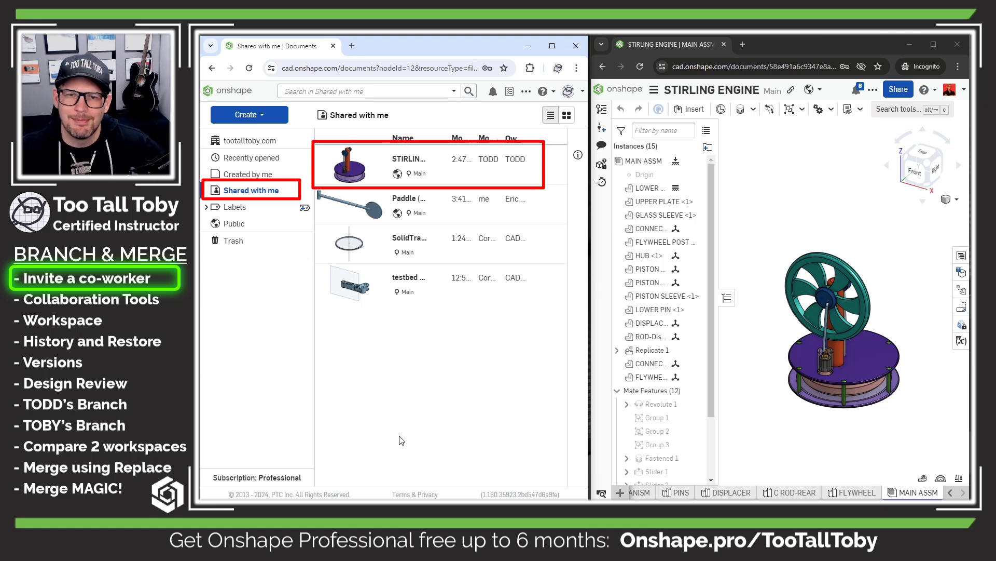
click(415, 161)
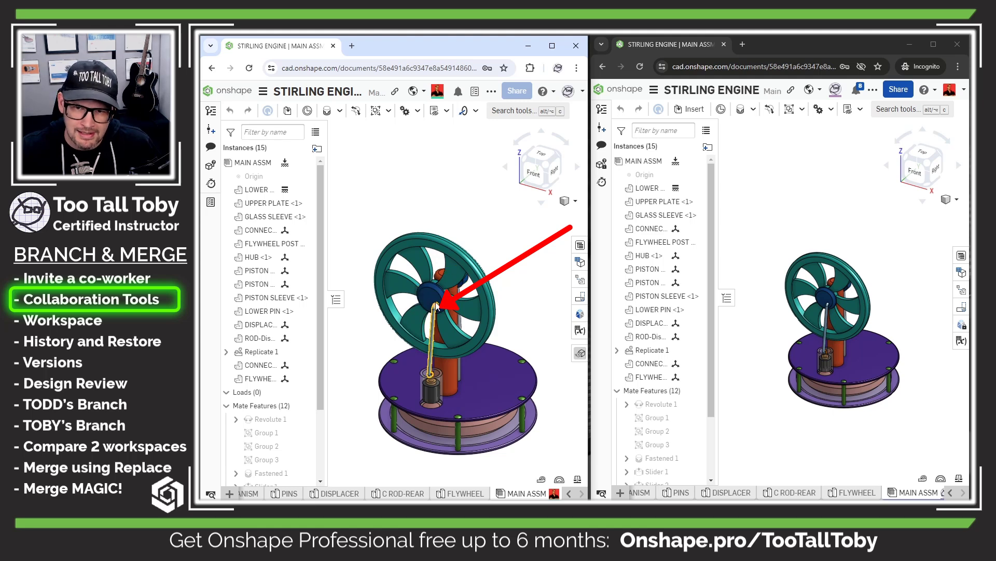
drag(432, 336, 428, 350)
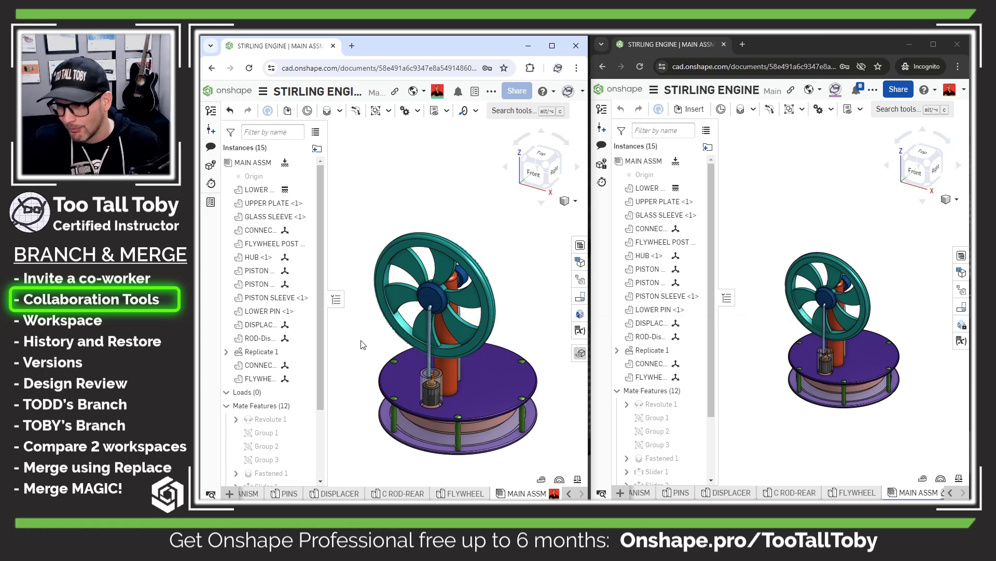
In the co-worker's session, open the FLYWHEEL Part Studio and set the FLYWHEEL part's color to yellow, hex FFC10E.
click(458, 494)
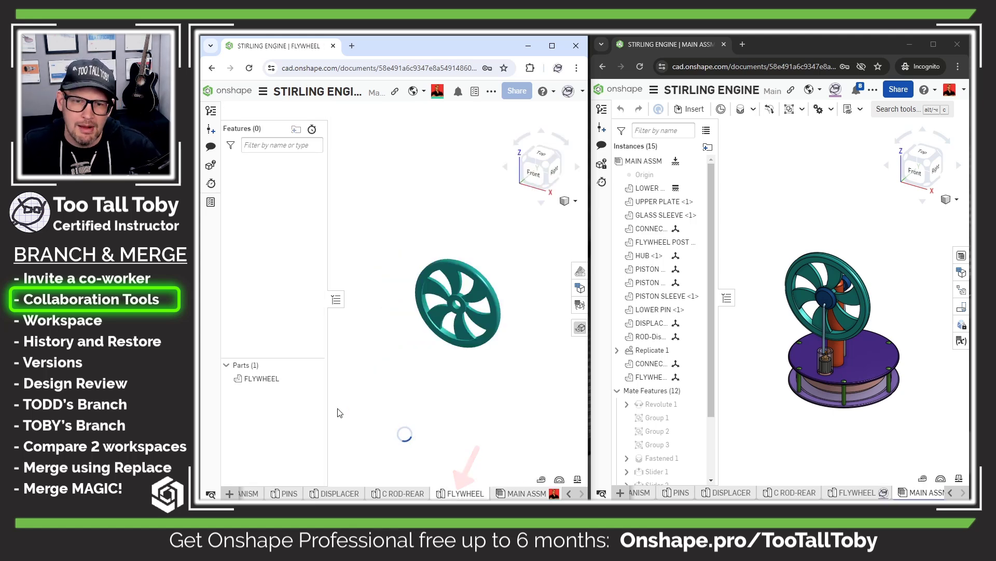
right_click(260, 378)
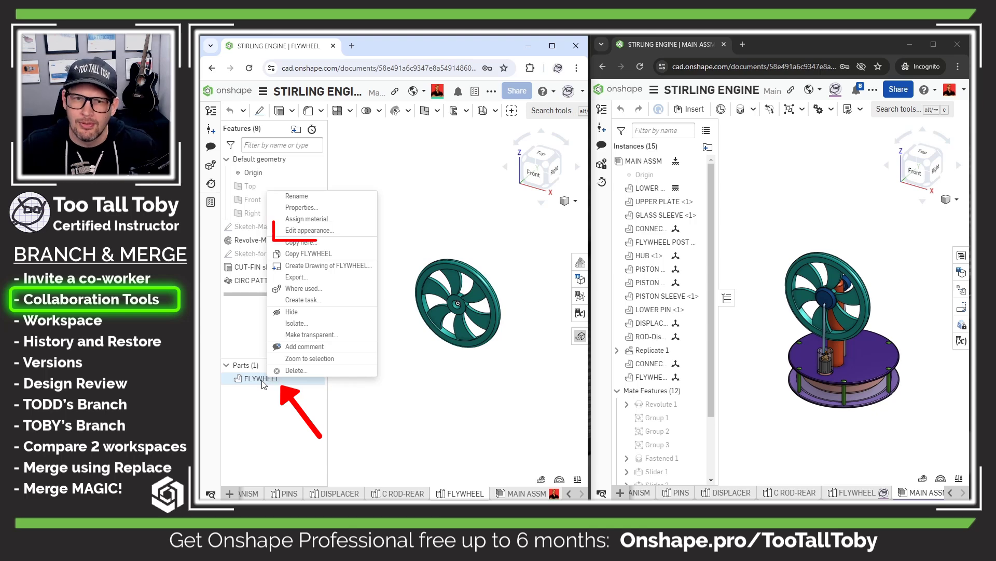
click(322, 230)
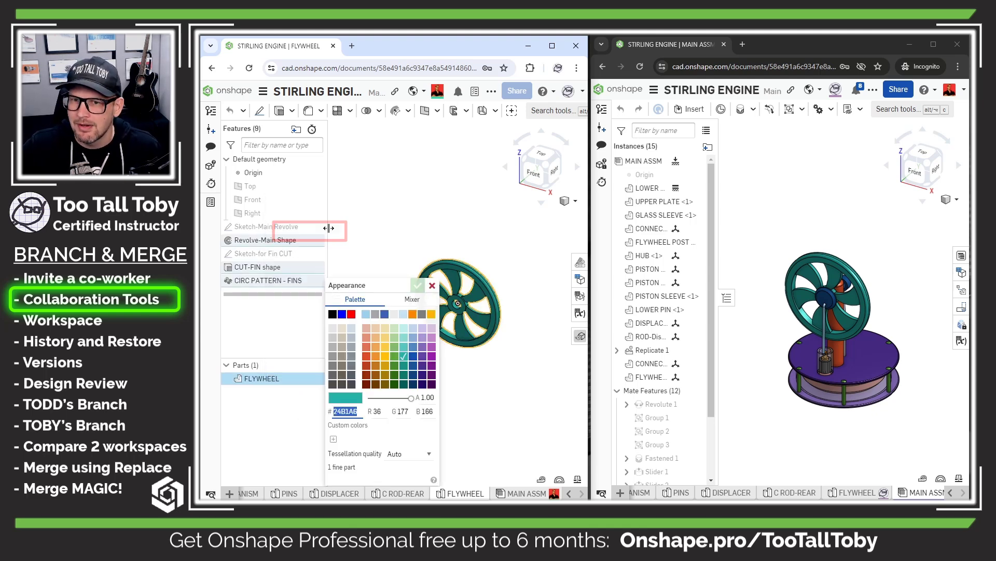
click(384, 356)
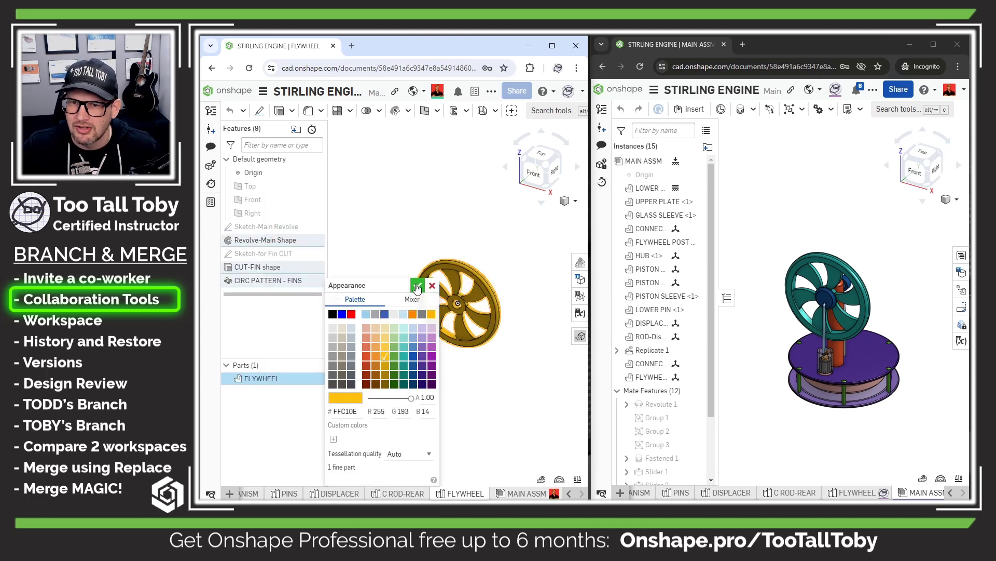
click(417, 287)
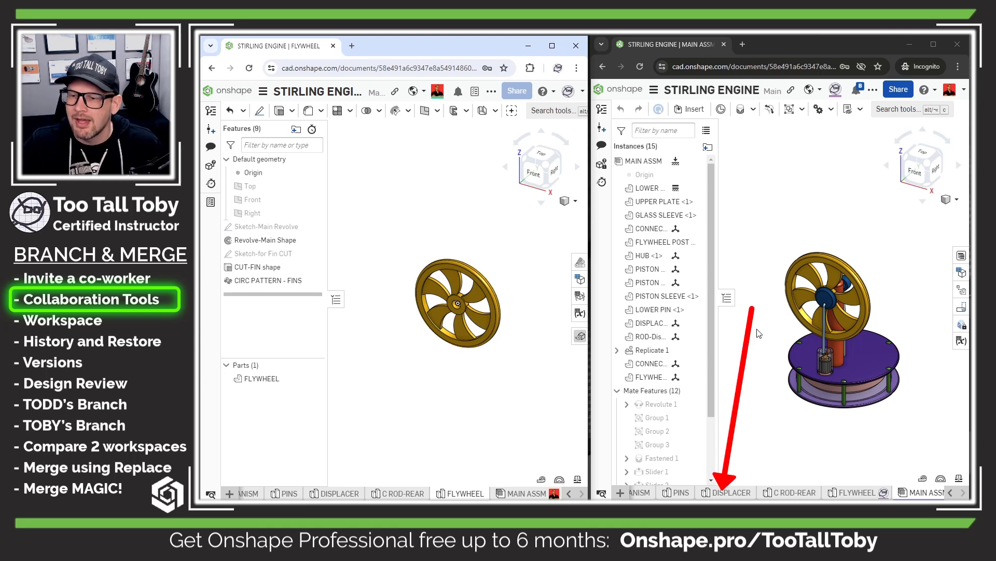
In the owner's session, open the FLYWHEEL Part Studio and add a simple drilled 5 mm through-all hole on the flywheel's upper fin.
click(730, 493)
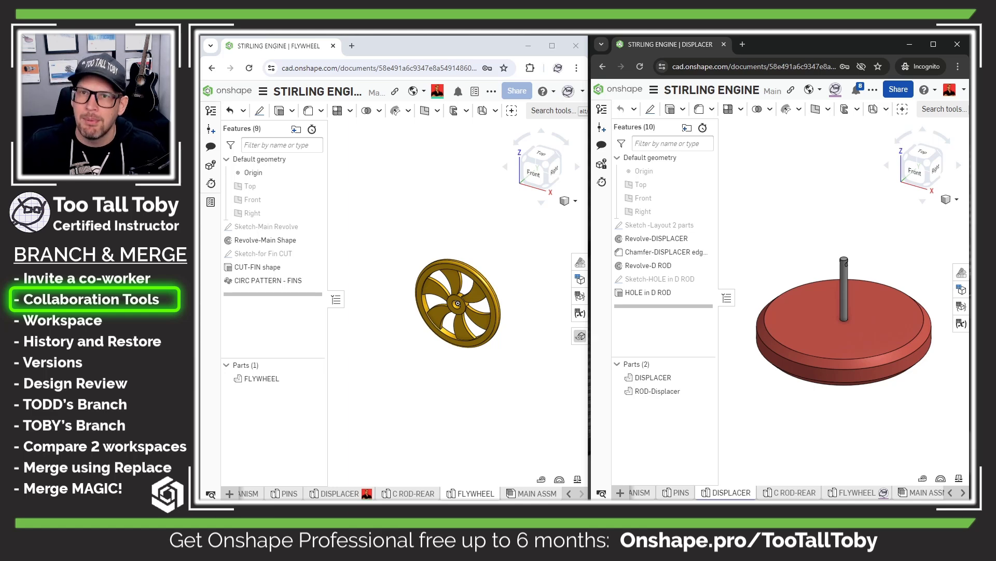
click(857, 493)
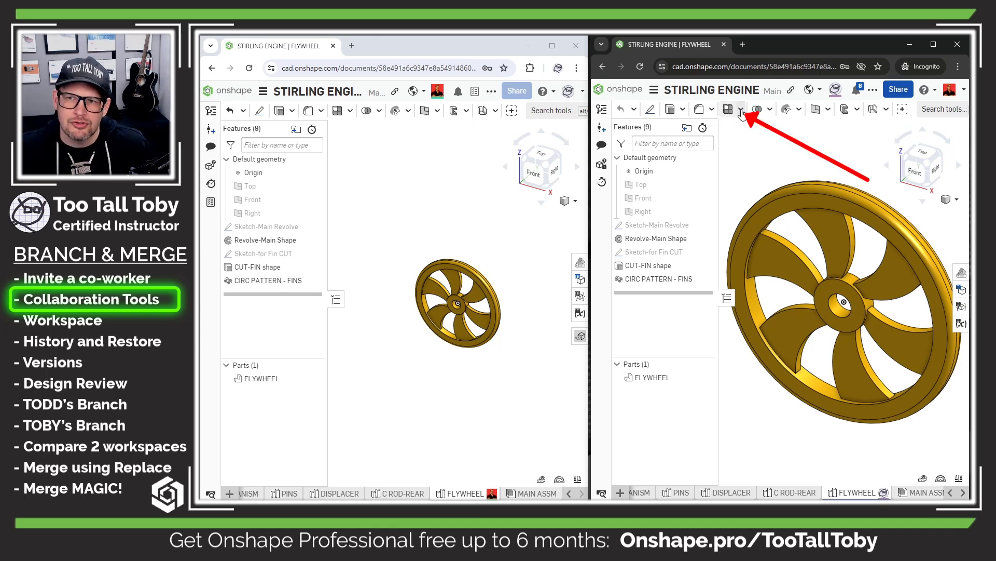
click(711, 109)
click(712, 249)
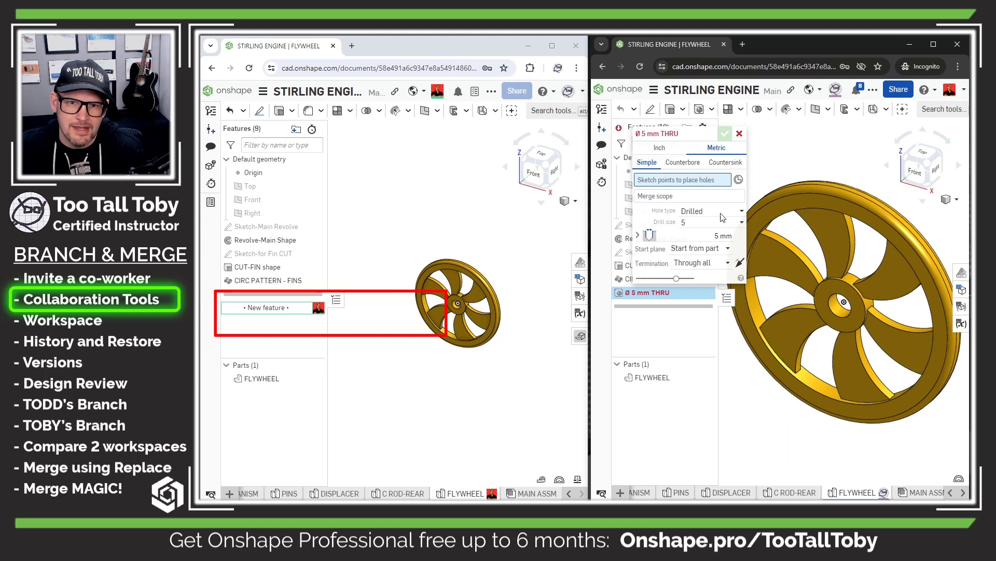
mouse_move(265, 317)
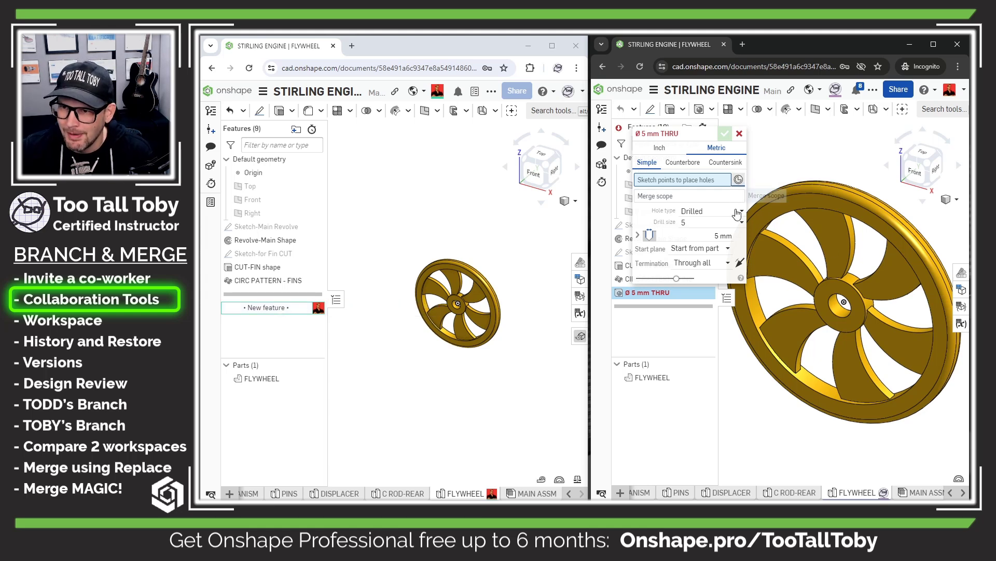
click(829, 236)
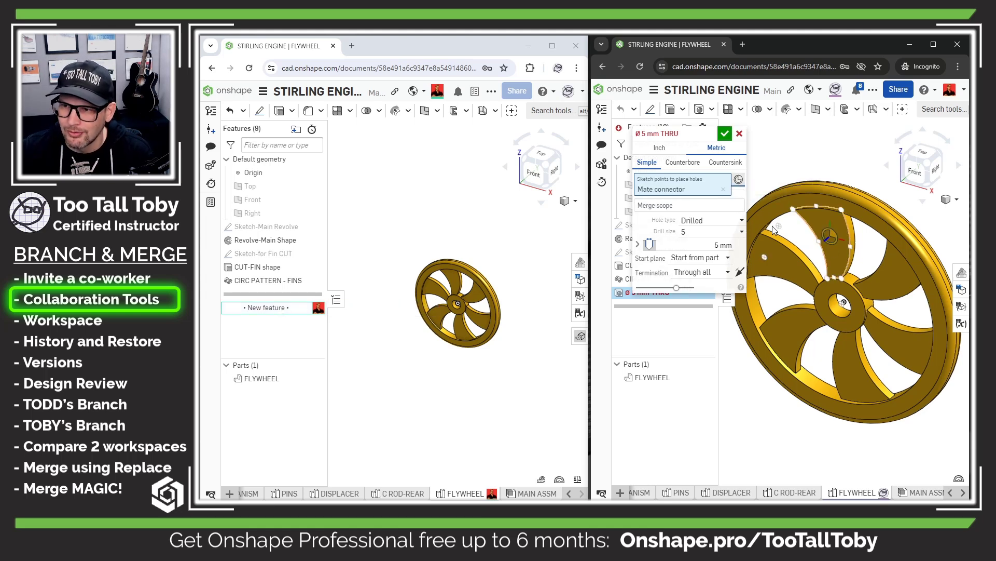
click(725, 134)
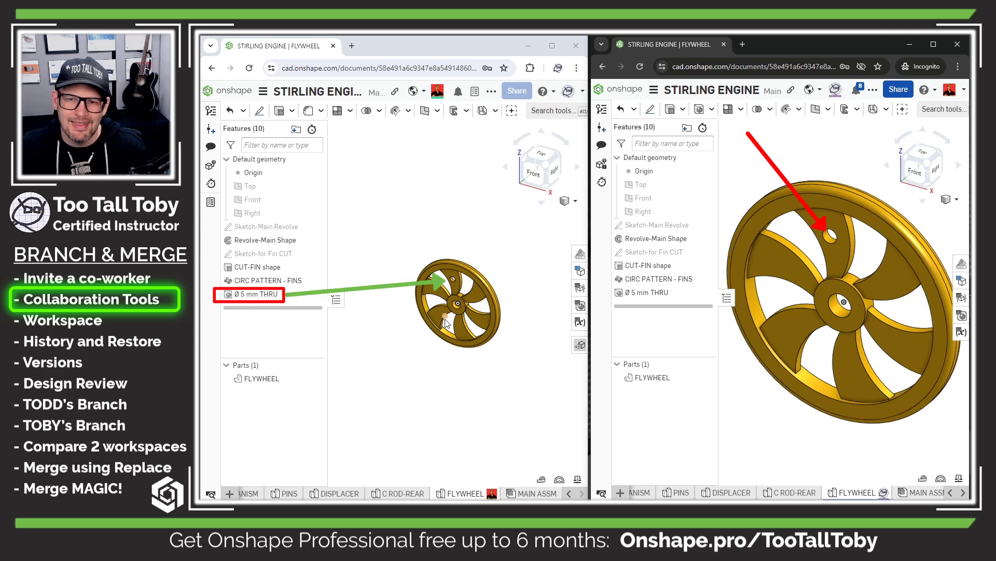
In the co-worker's session, fillet an edge of the flywheel's upper-left fin with a 7 mm radius.
scroll(445, 319, up, 3)
click(415, 200)
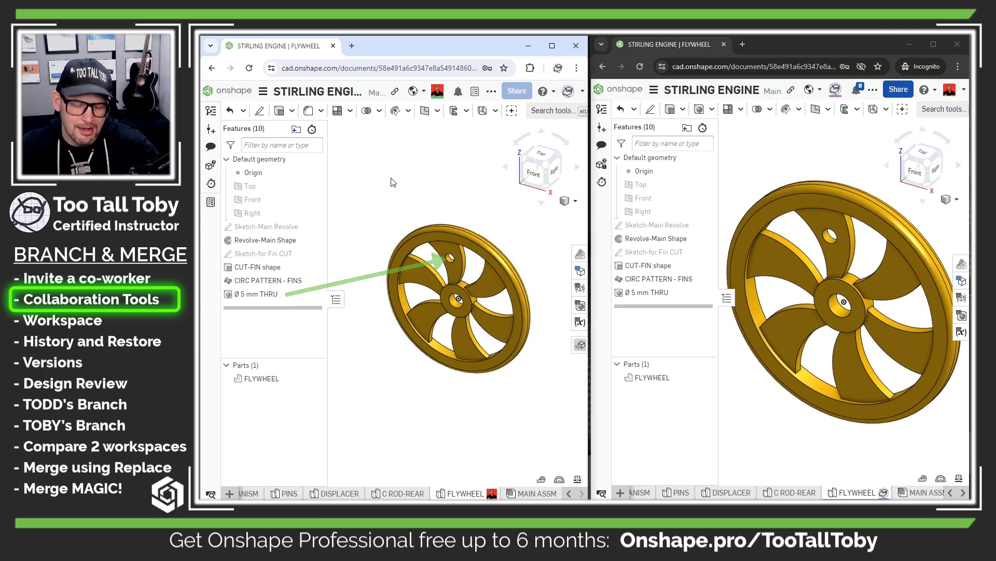
key(s)
click(403, 181)
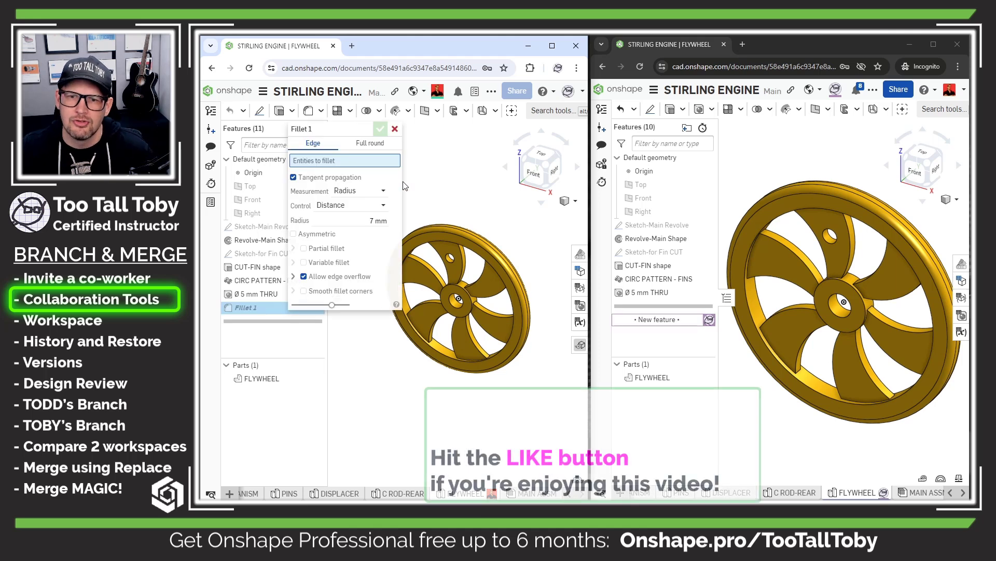
mouse_move(656, 322)
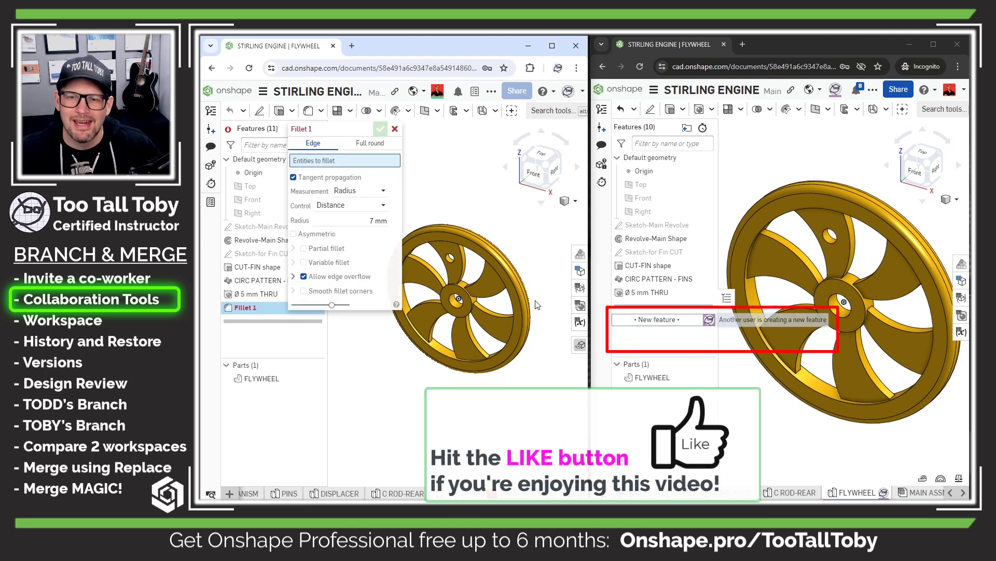
click(419, 262)
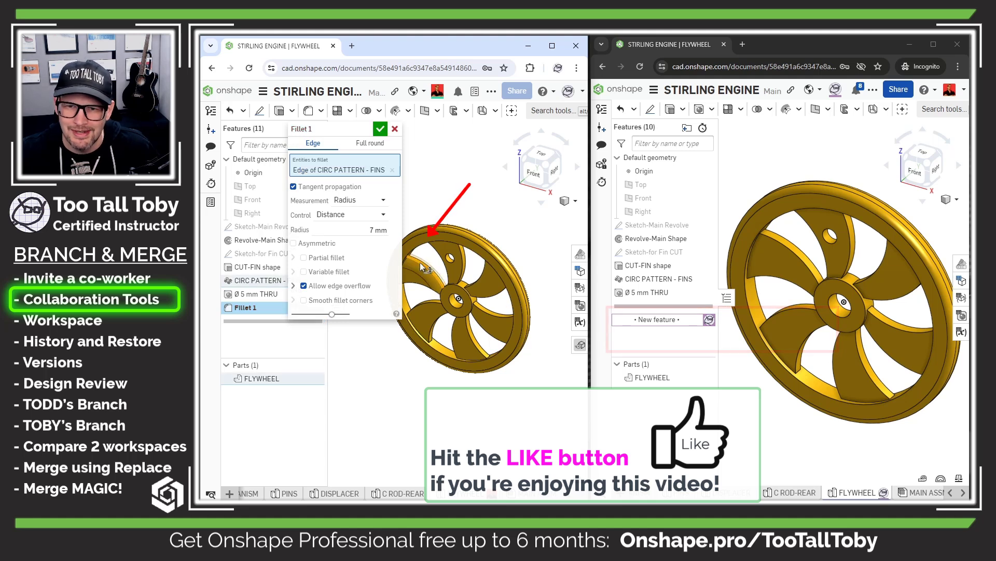
click(381, 129)
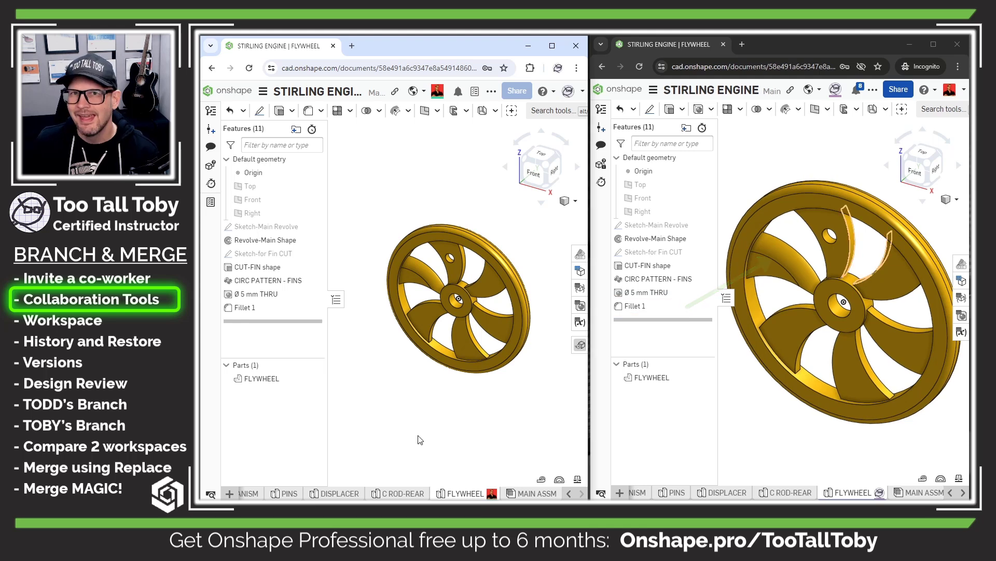
Return to the owner's session, expand its window over the co-worker's, and open the MAIN ASSM assembly.
click(696, 450)
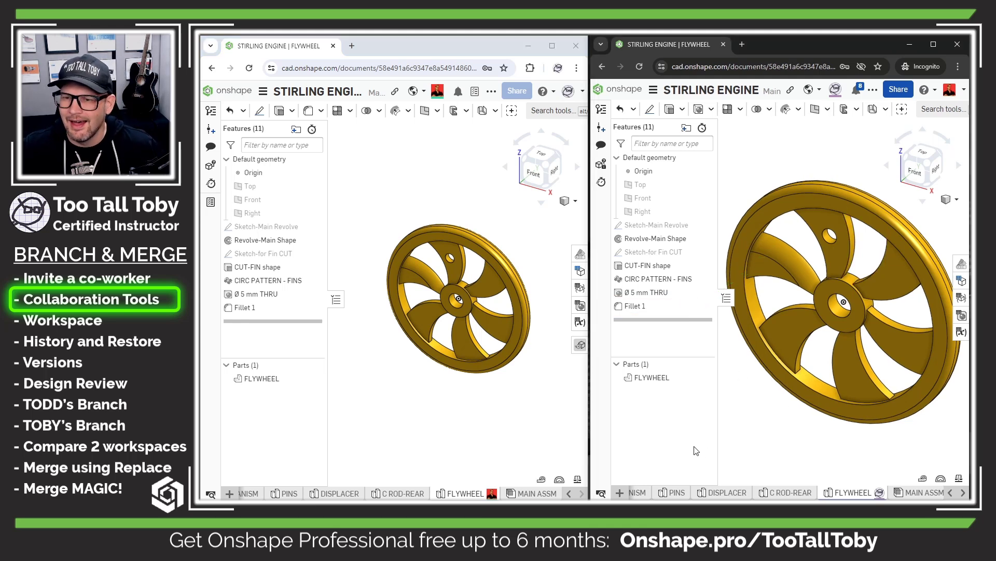
drag(590, 443, 203, 444)
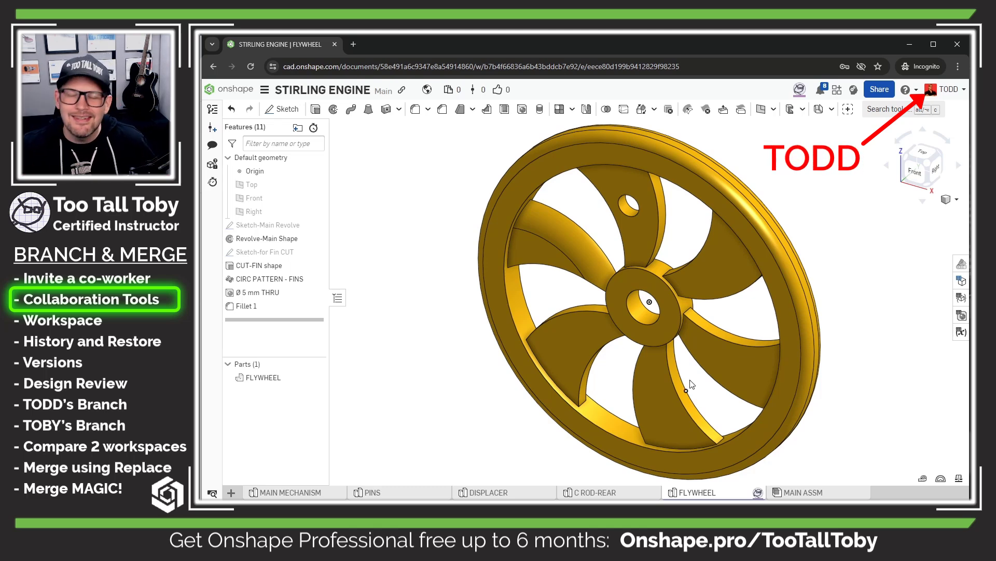
click(802, 492)
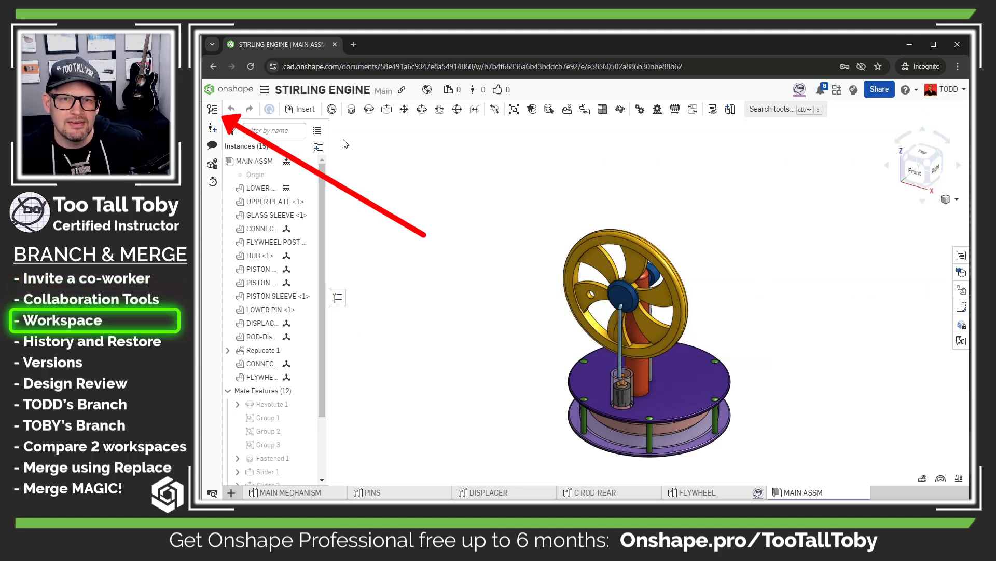
Show the Main workspace's change history and restore Main to the flywheel's Change part appearance entry.
click(213, 110)
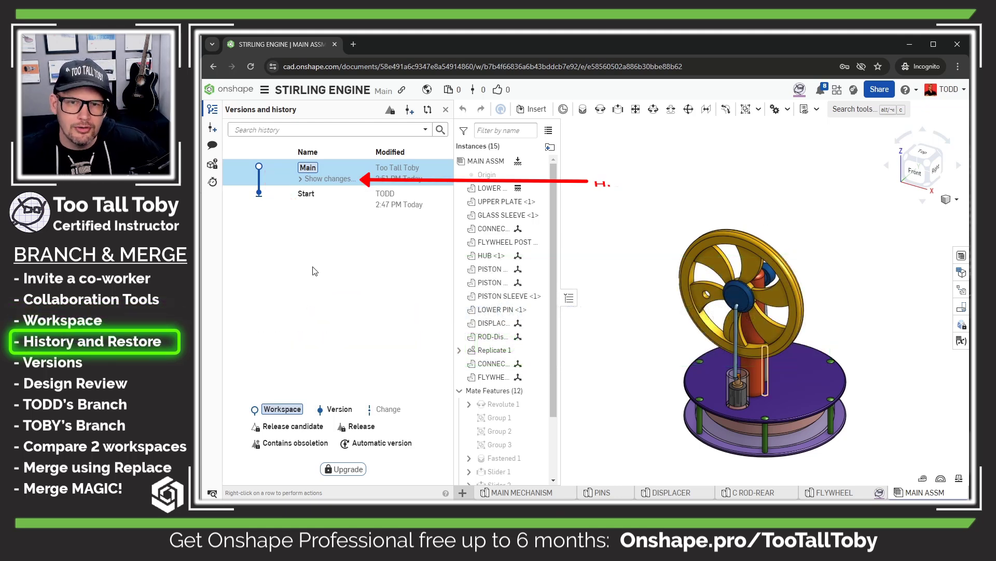
click(301, 178)
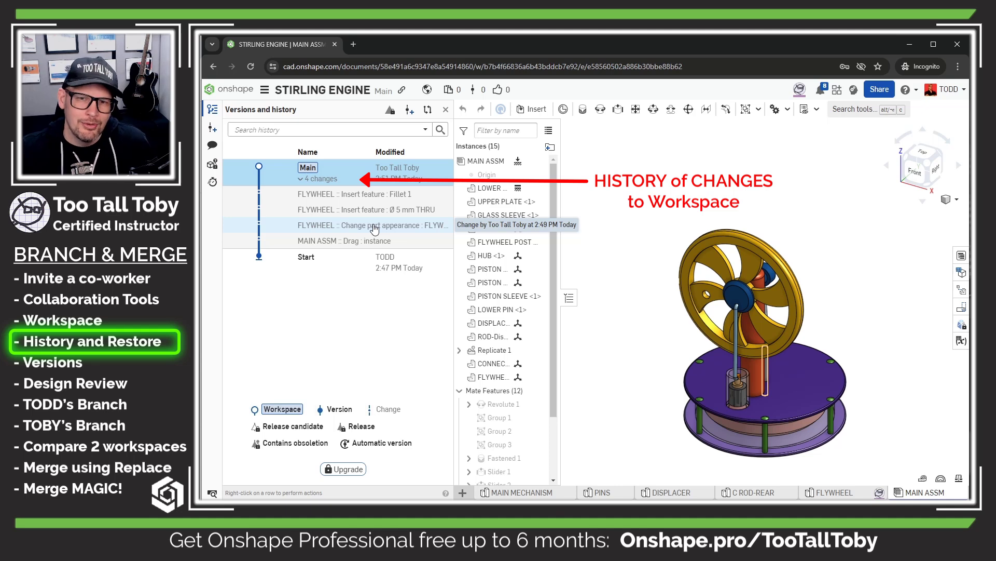
right_click(356, 228)
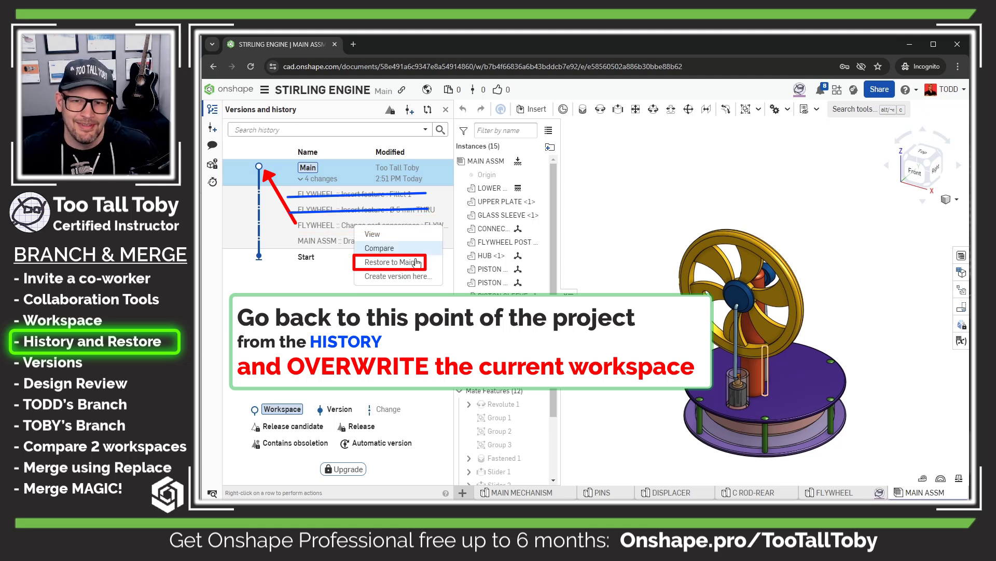
click(397, 264)
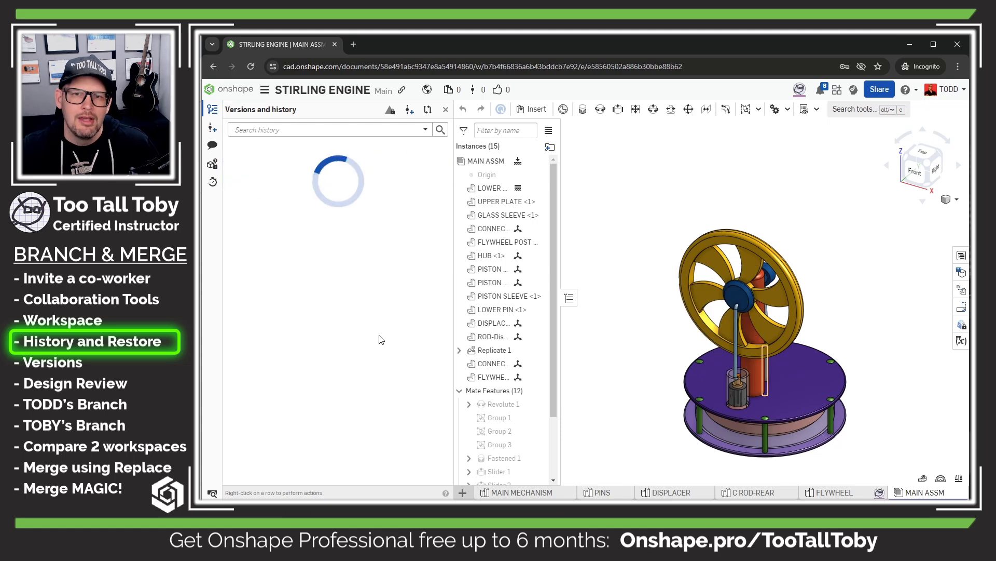
Review the individual changes recorded under the Main workspace, and collapse the list again.
click(302, 179)
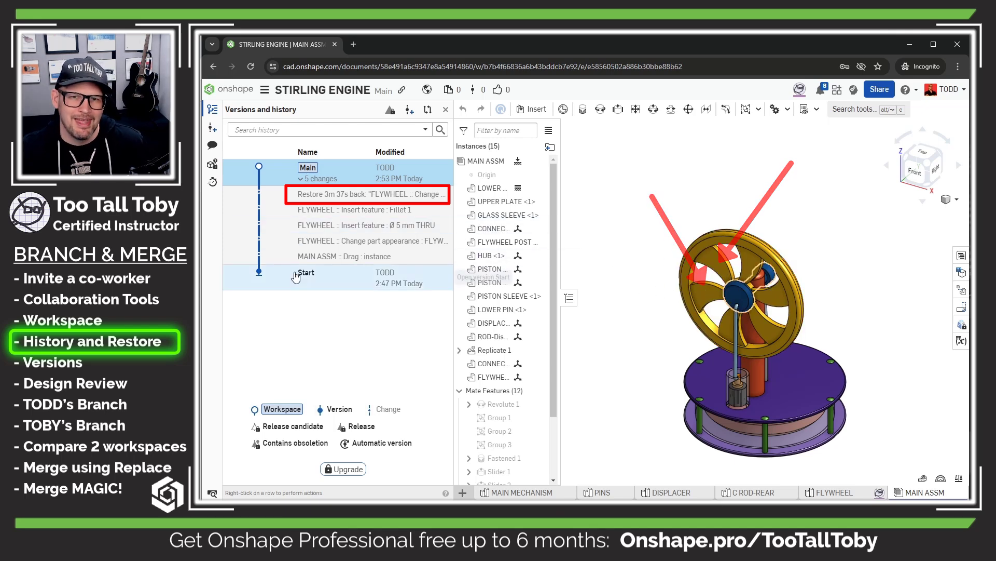
click(300, 180)
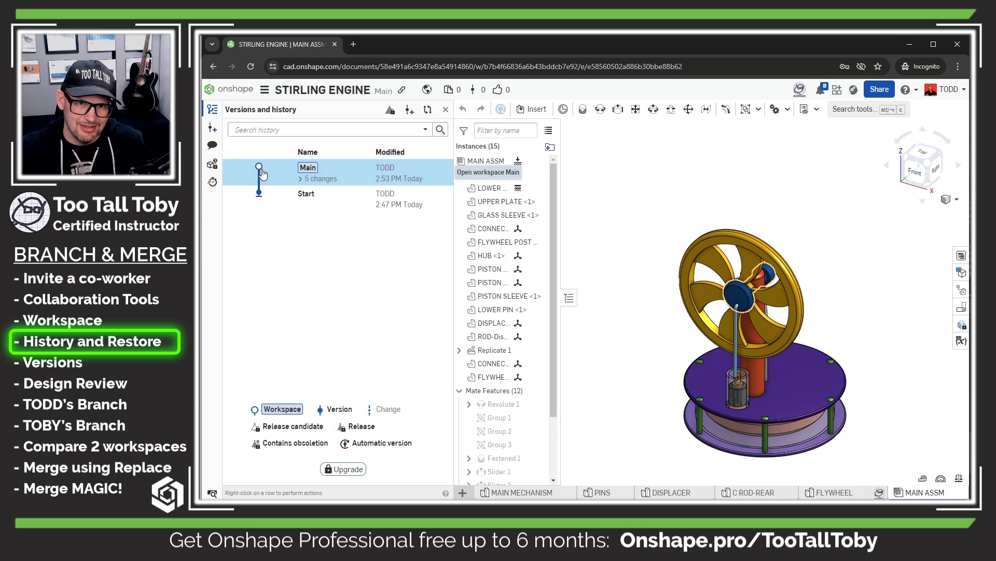
click(303, 182)
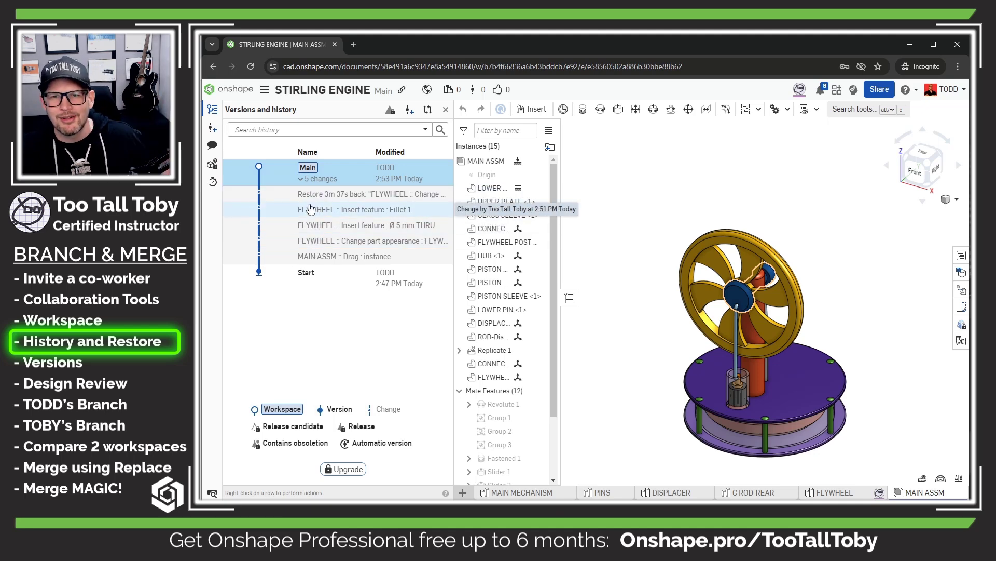
click(300, 180)
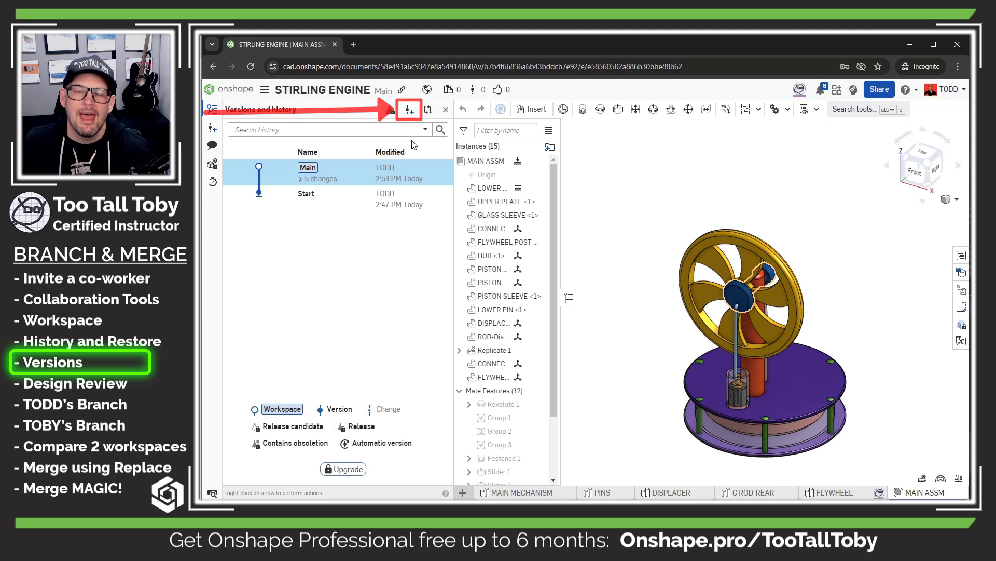
Create a version from the Main workspace named LOCKED Version.
click(408, 111)
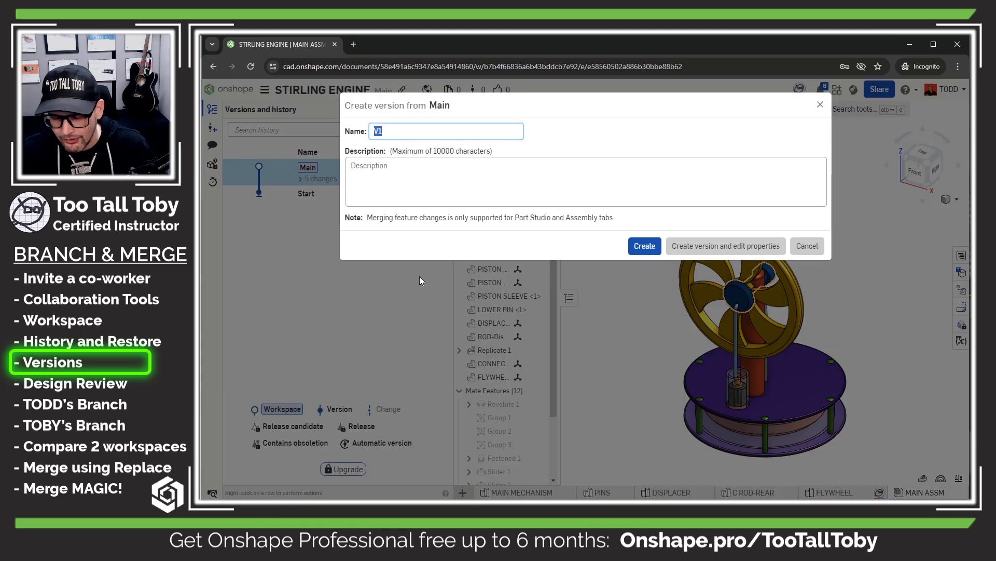
text(LOCKED)
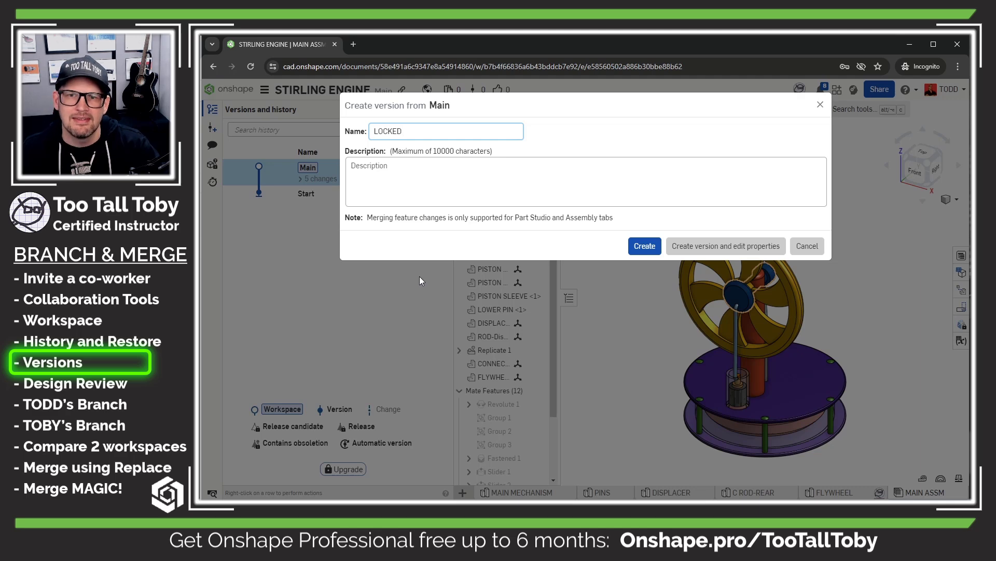
text( Version)
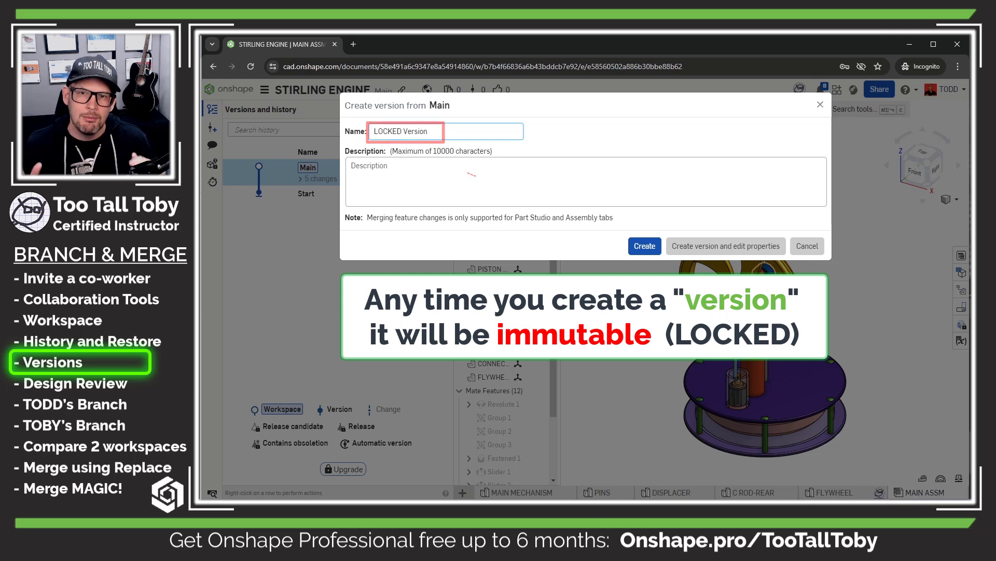
key(Return)
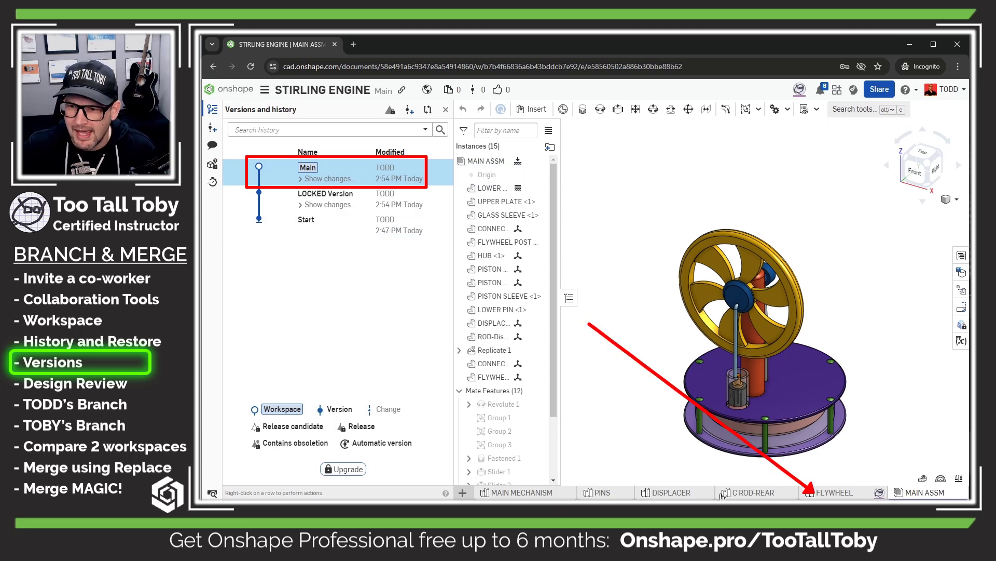
In the FLYWHEEL Part Studio, change the appearance of the FLYWHEEL part to dark green.
click(832, 494)
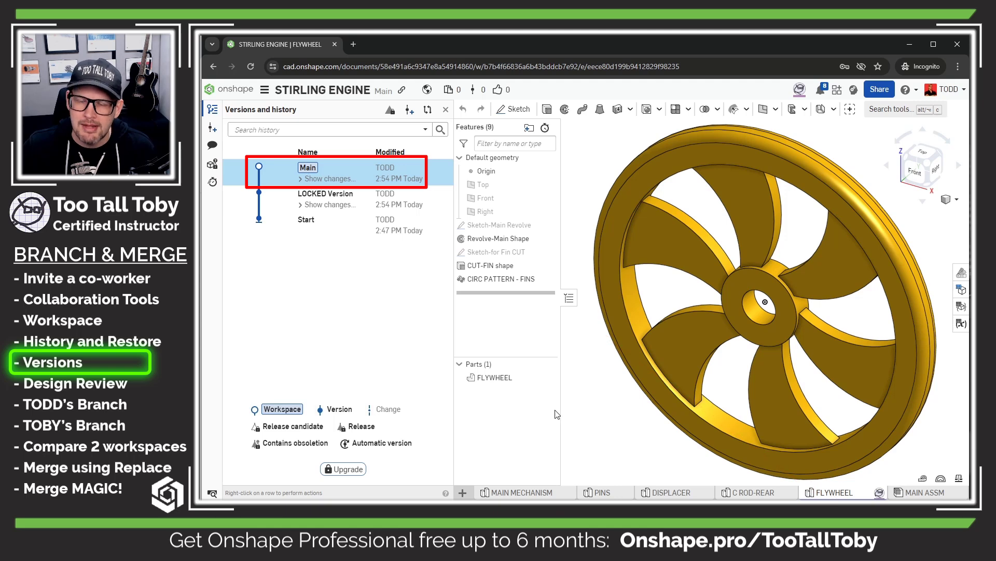
right_click(493, 378)
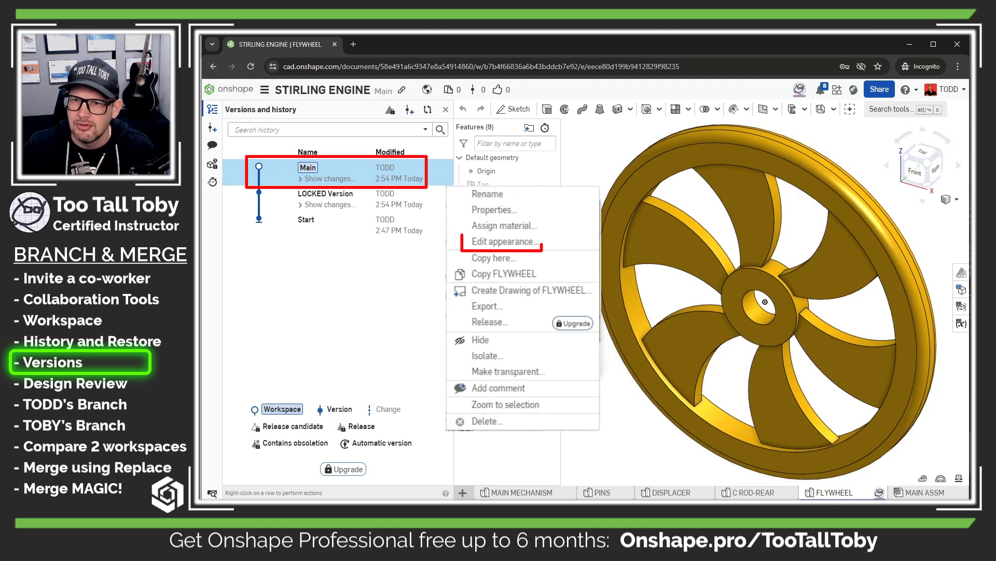
click(502, 241)
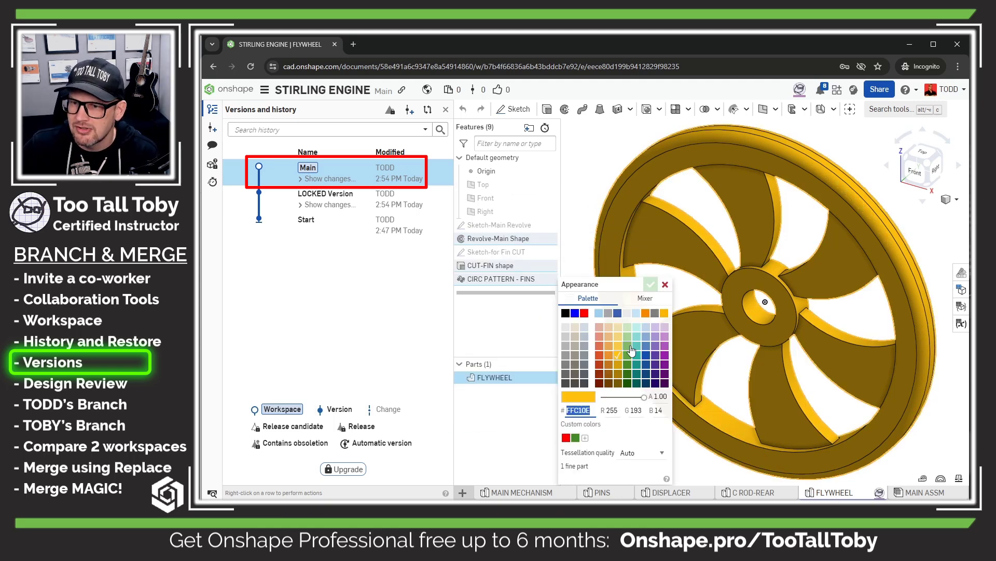
click(628, 366)
click(650, 284)
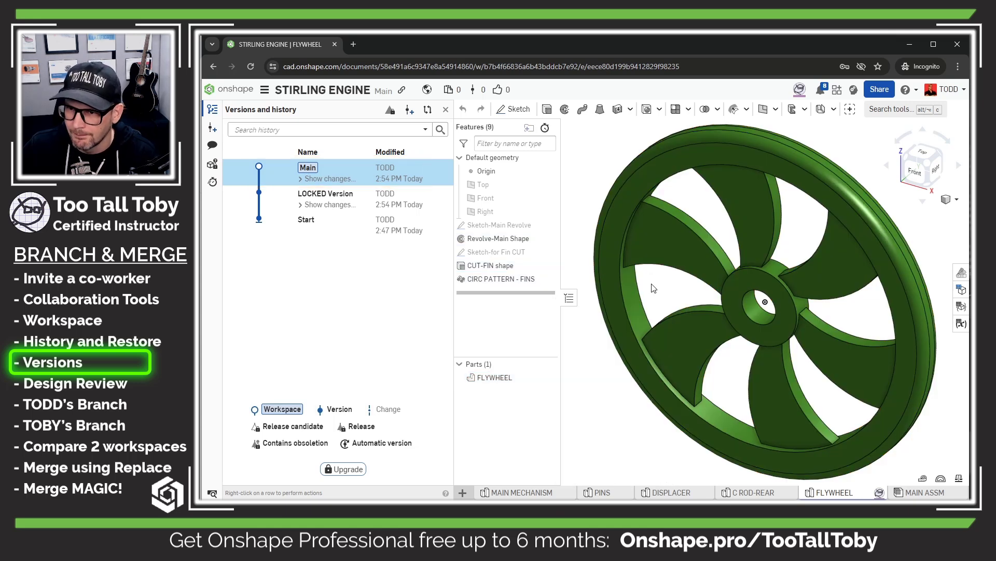
View LOCKED Version, check which commands are available for its FLYWHEEL part, and return to the Main workspace.
click(259, 197)
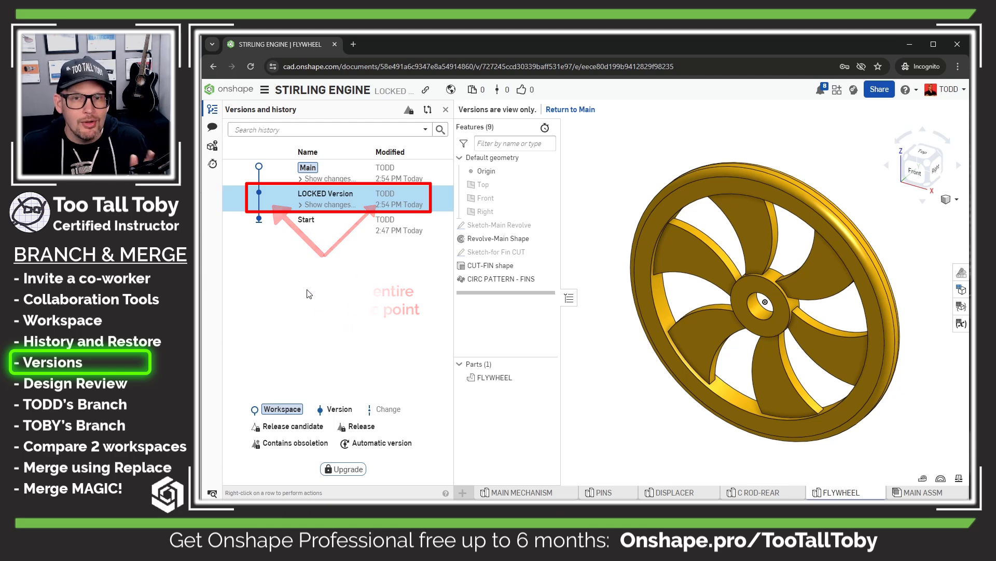
right_click(496, 378)
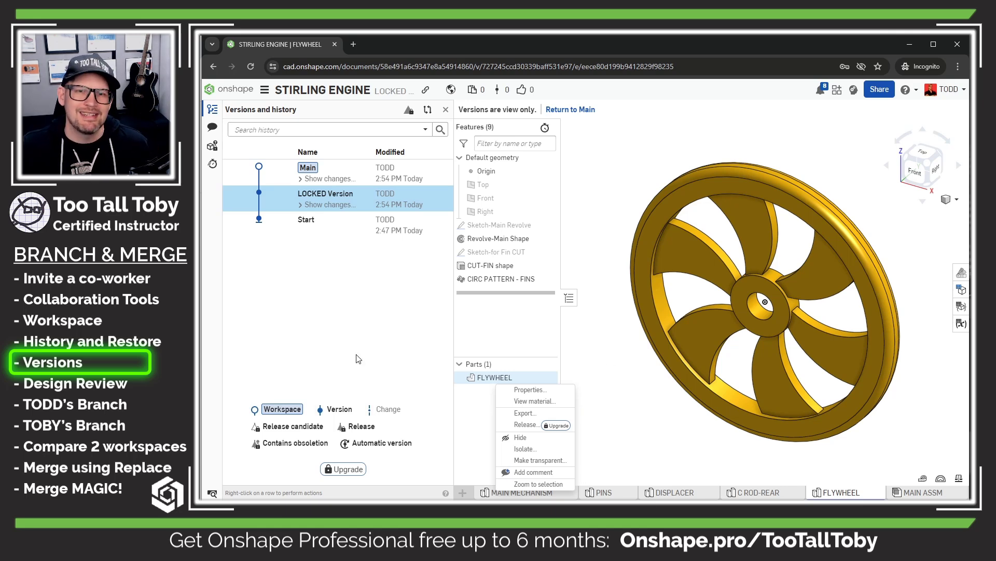
click(253, 173)
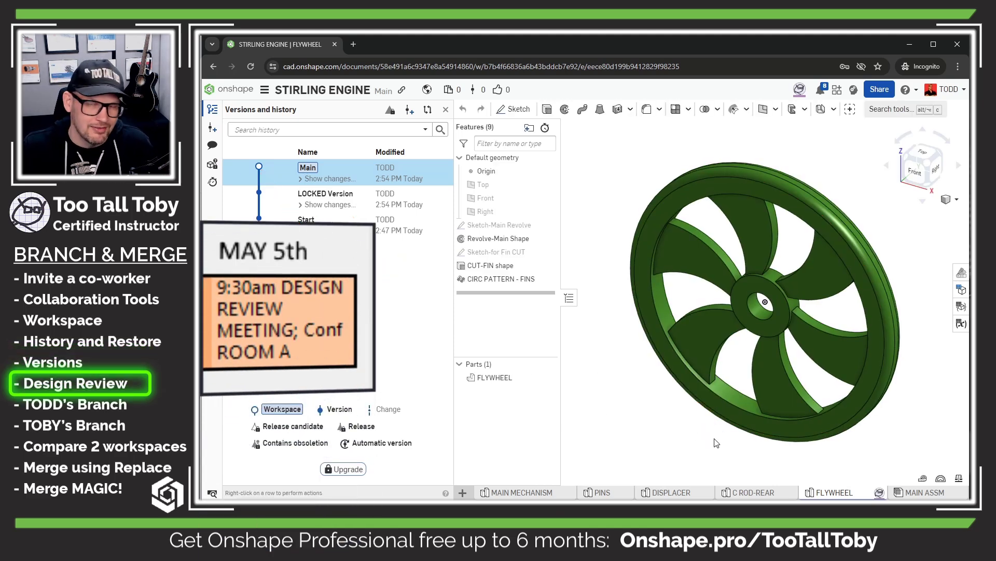
In the MAIN MECHANISM Part Studio, change the appearance of the LOWER PLATE to blue (#1651B0).
click(931, 491)
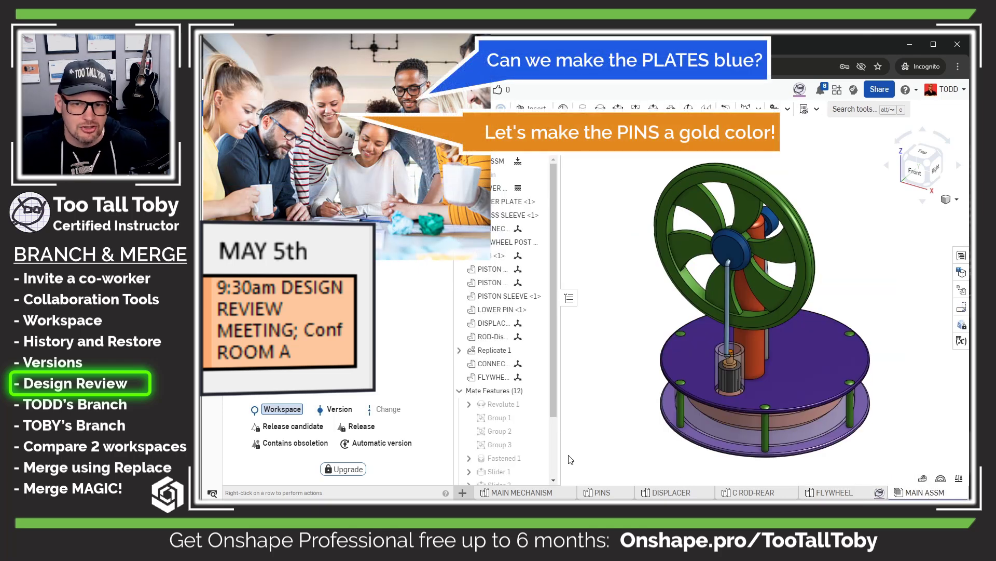
click(522, 492)
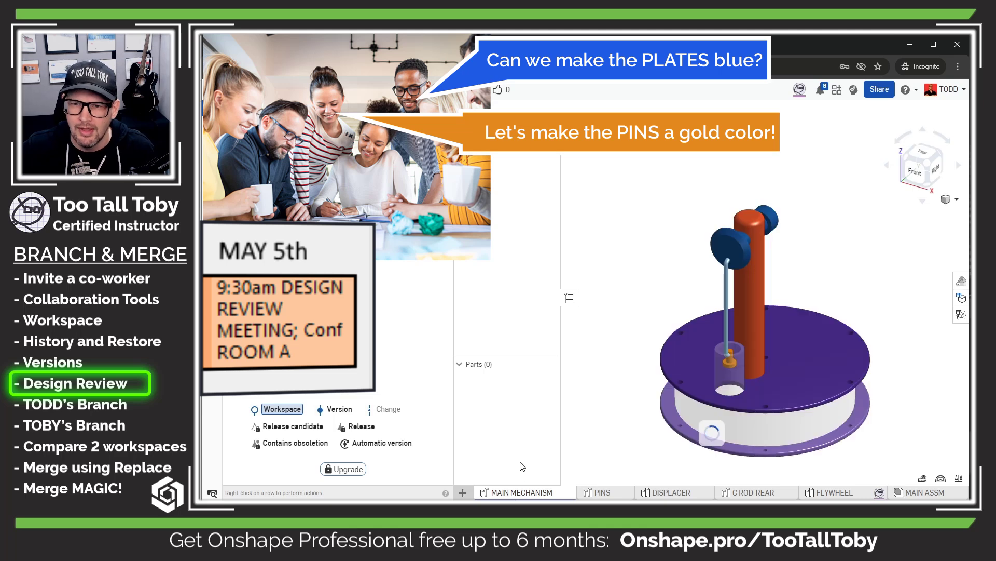
right_click(493, 377)
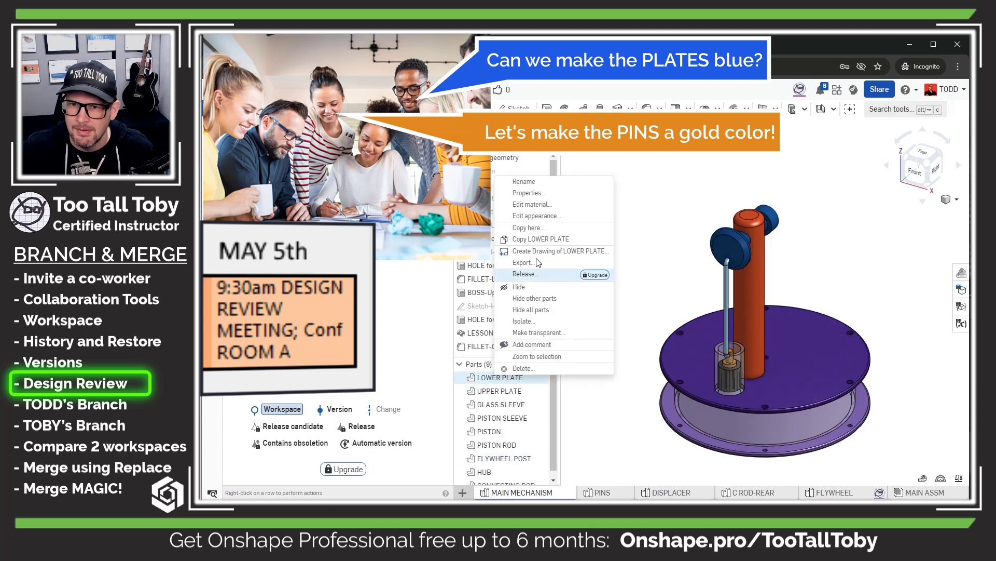
click(537, 215)
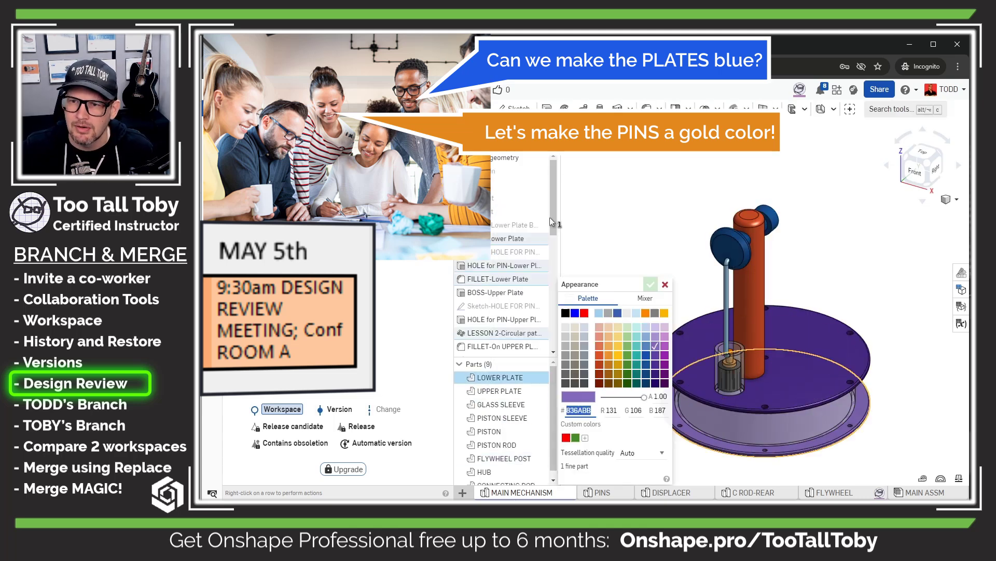
click(646, 355)
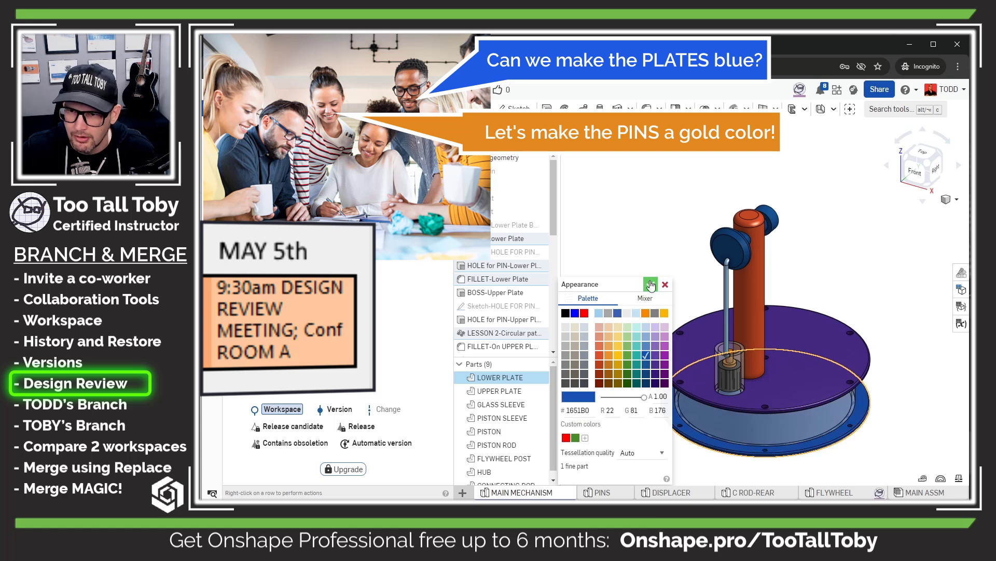
click(651, 284)
Change the appearance of the UPPER PLATE to teal (#24B1A6).
right_click(508, 391)
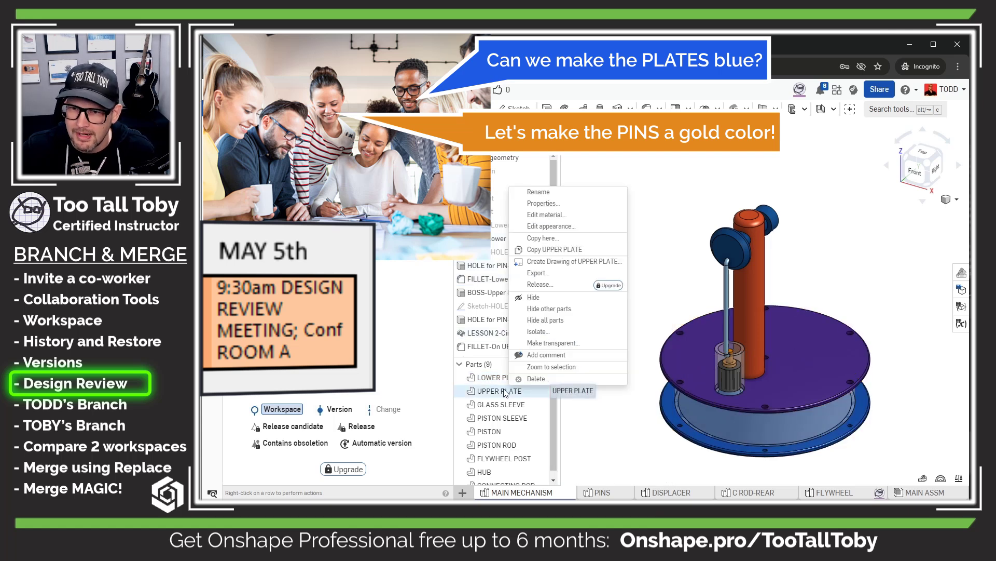
click(540, 226)
click(638, 355)
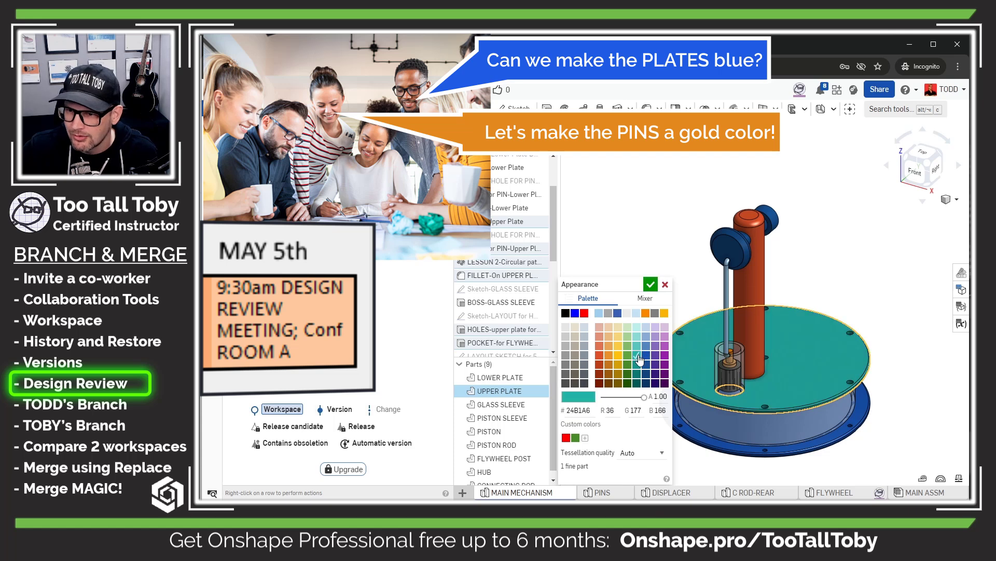
click(651, 284)
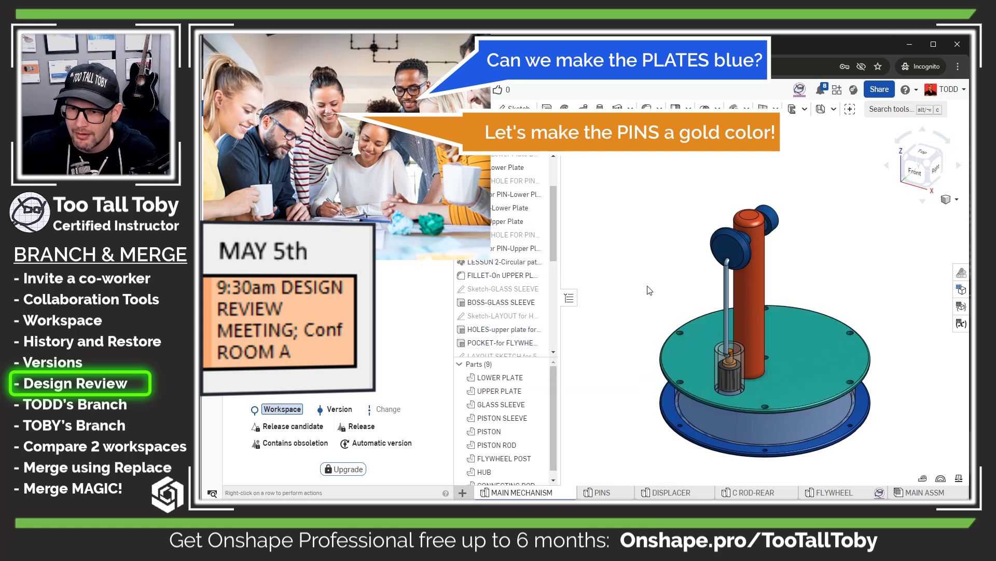
In the PINS Part Studio, change the appearance of the LOWER PIN to gold.
click(606, 492)
right_click(493, 378)
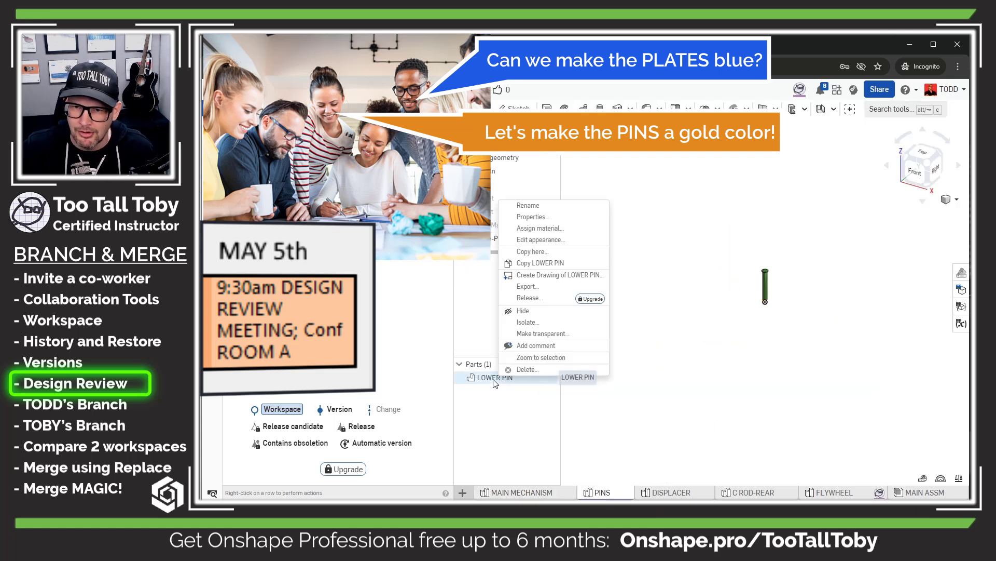
click(542, 240)
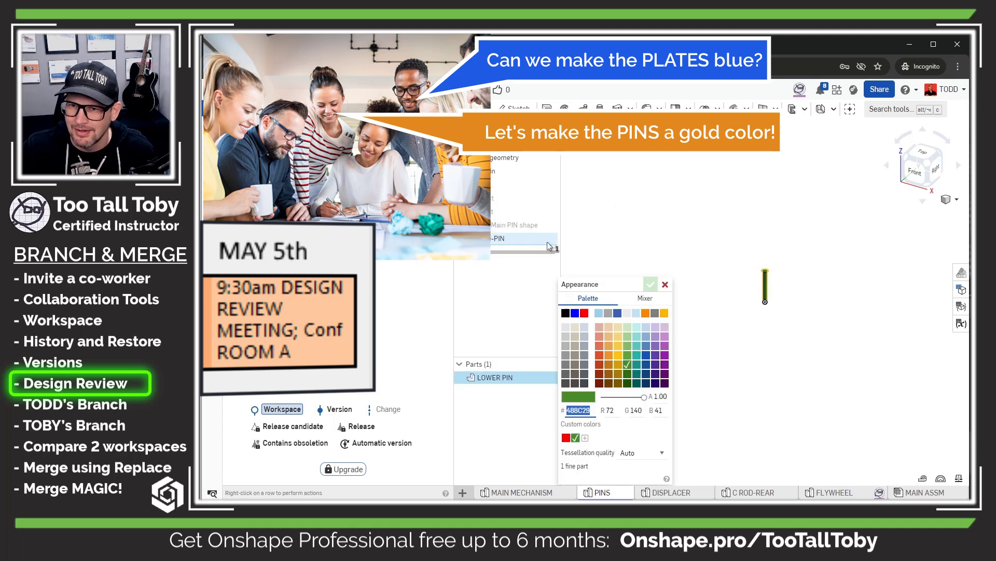
click(664, 313)
click(650, 284)
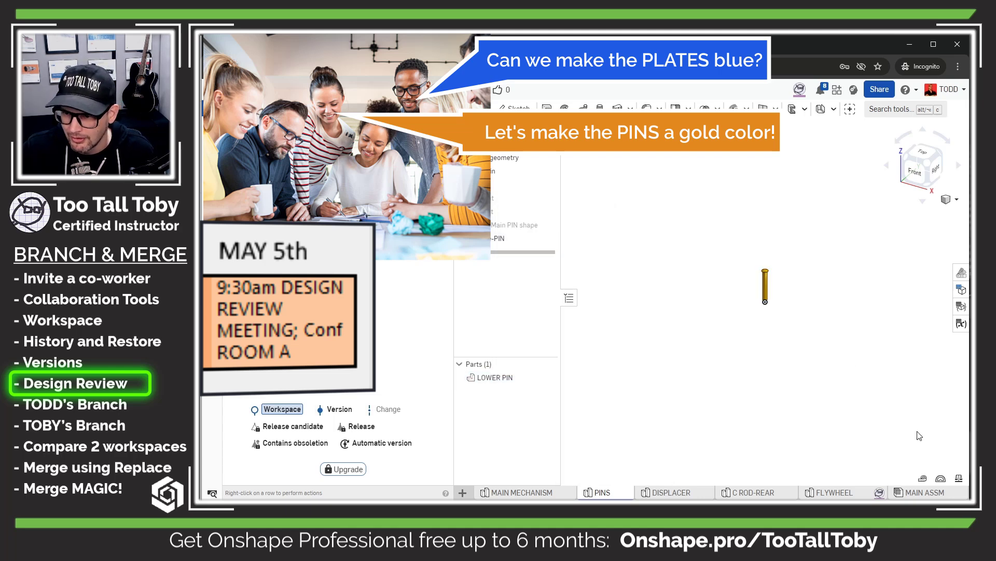
Return to the MAIN ASSM assembly and create a version from Main named MAY 5 DESIGN REVIEW.
click(921, 492)
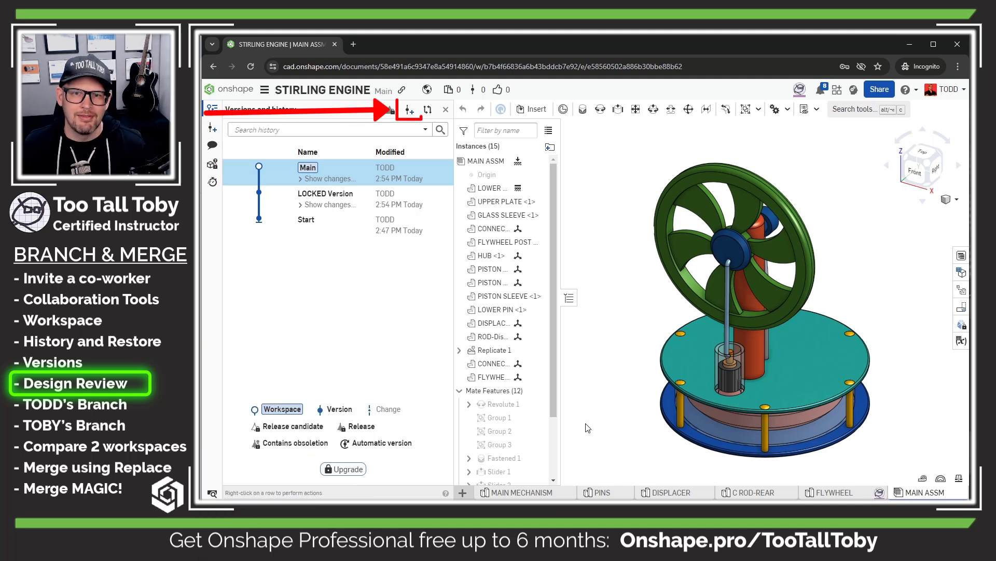
click(409, 110)
text(MAY 5 DESIGN REVIEW)
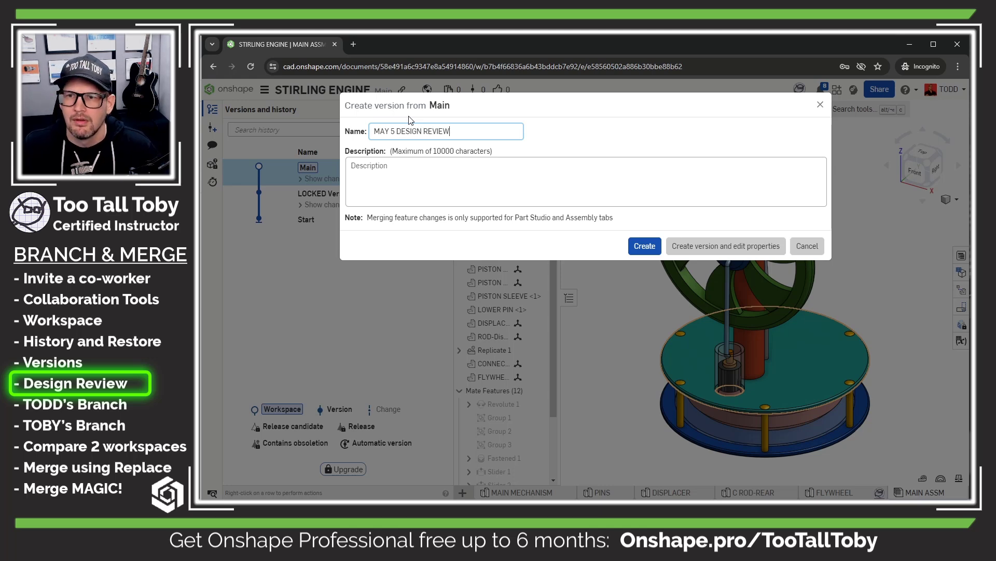
click(644, 246)
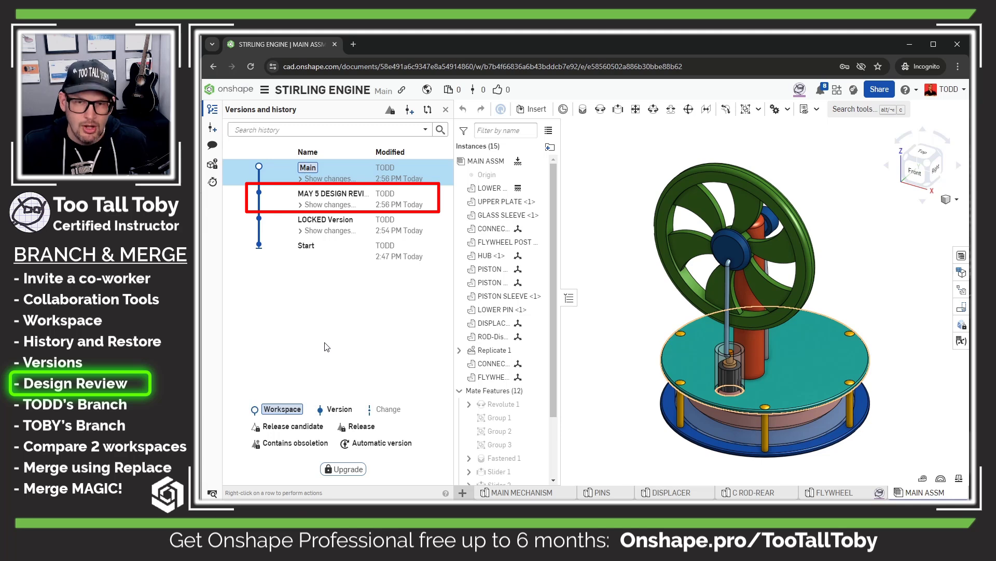
View the MAY 5 DESIGN REVIEW version and LOCKED Version of the assembly, and return to the Main workspace.
click(260, 200)
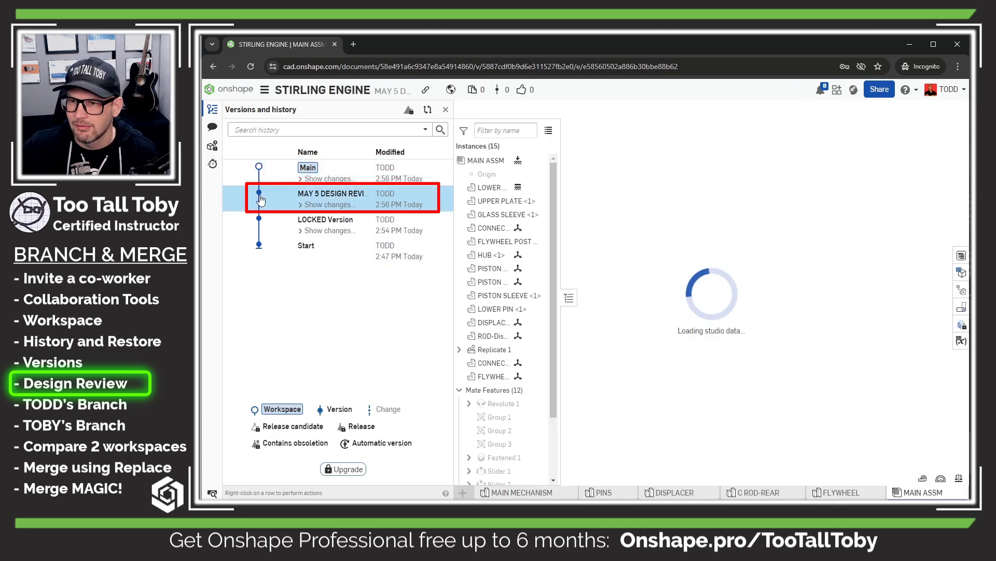
click(259, 221)
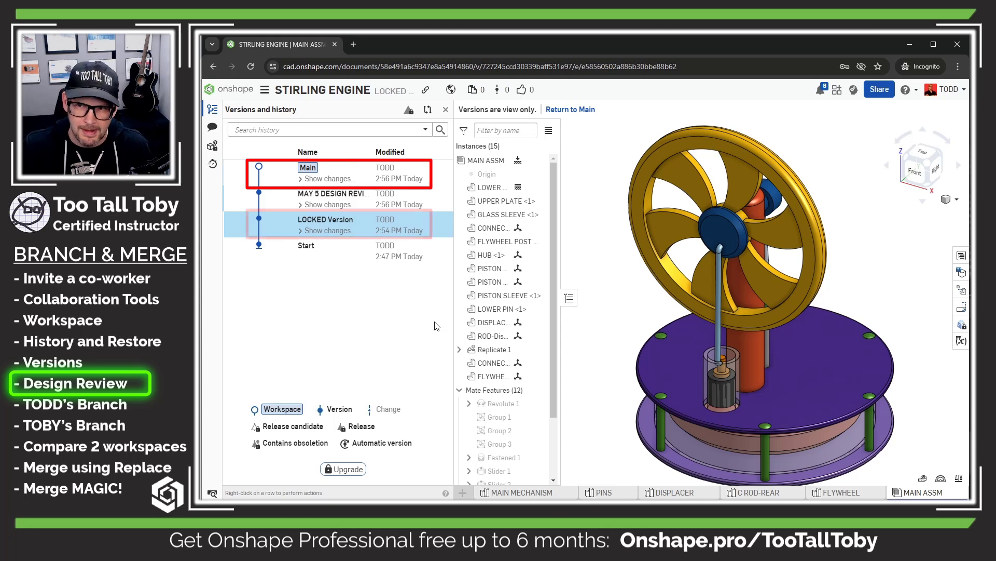
click(317, 171)
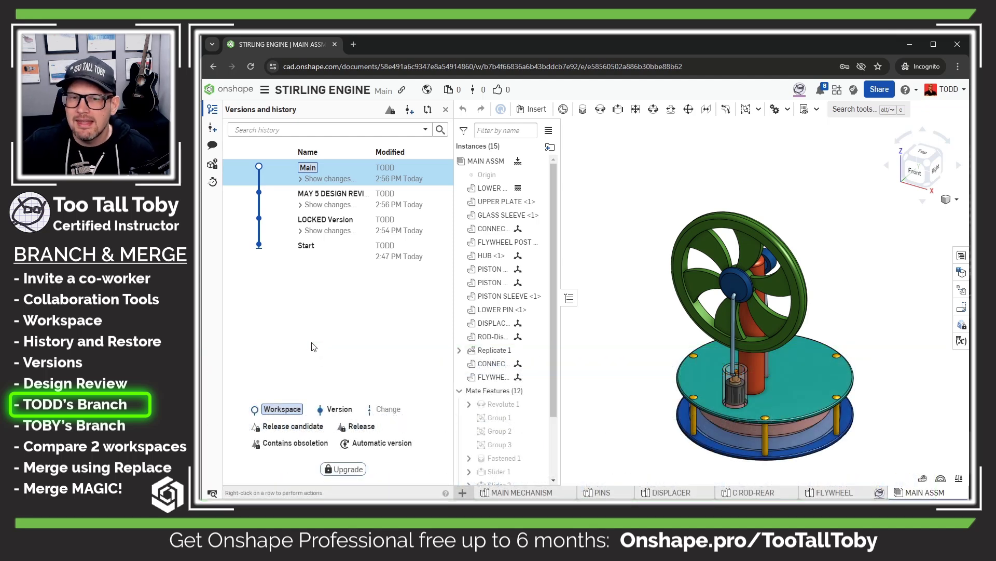
Branch the MAY 5 DESIGN REVIEW version into a new workspace named WIDER BASE and open it.
right_click(261, 195)
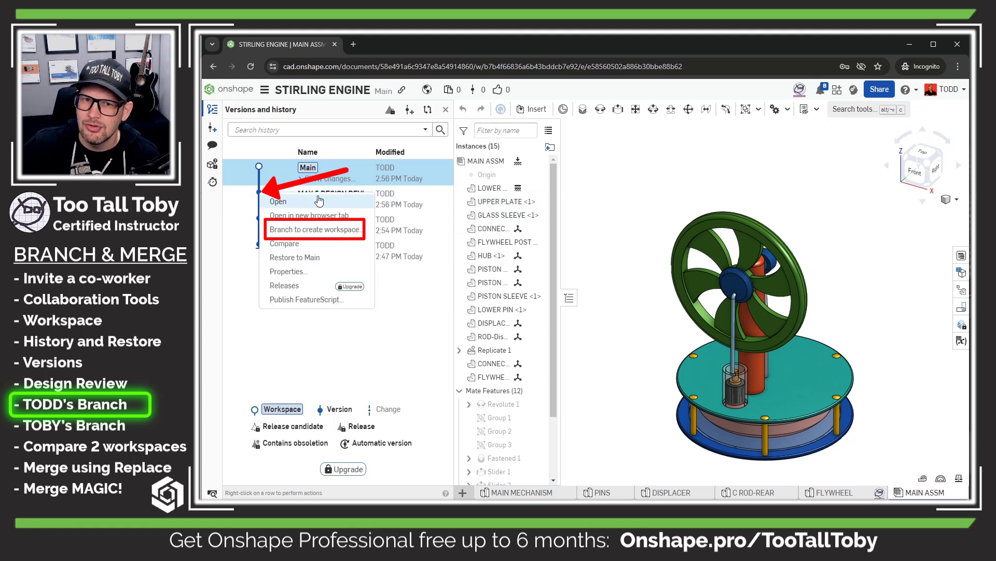
click(322, 233)
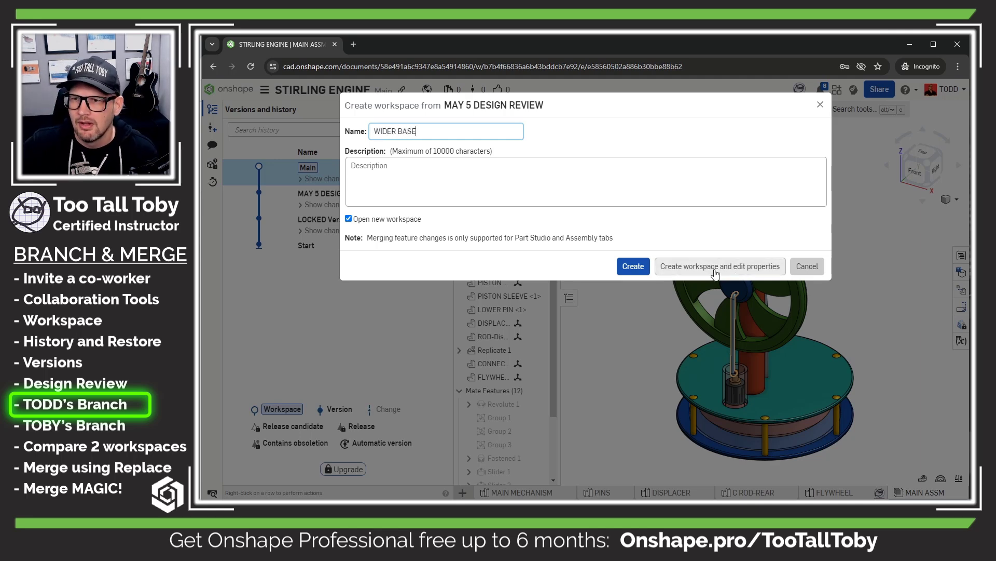
click(633, 266)
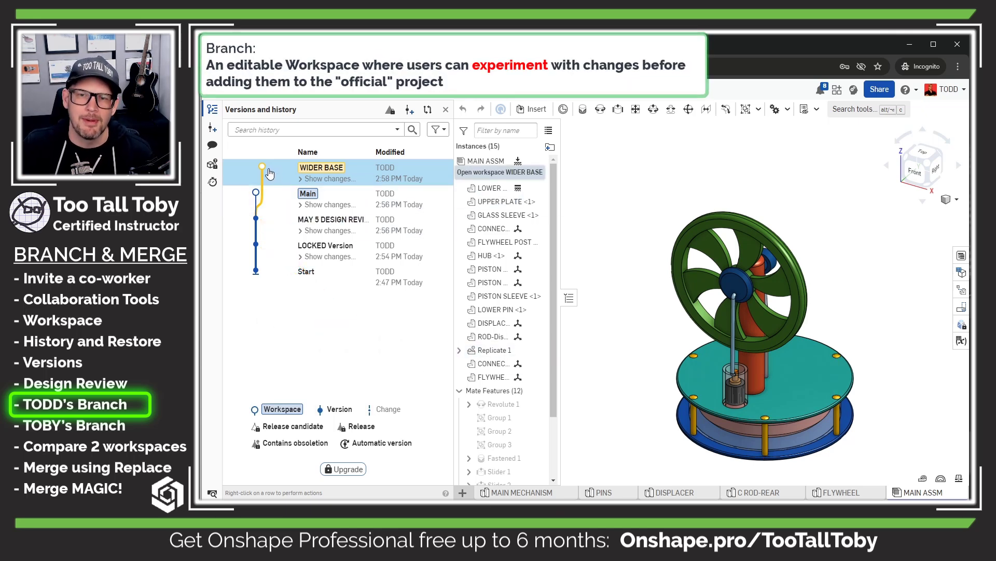
In the MAIN MECHANISM Part Studio, set the lower plate sketch's circle diameter to 115 mm.
click(213, 110)
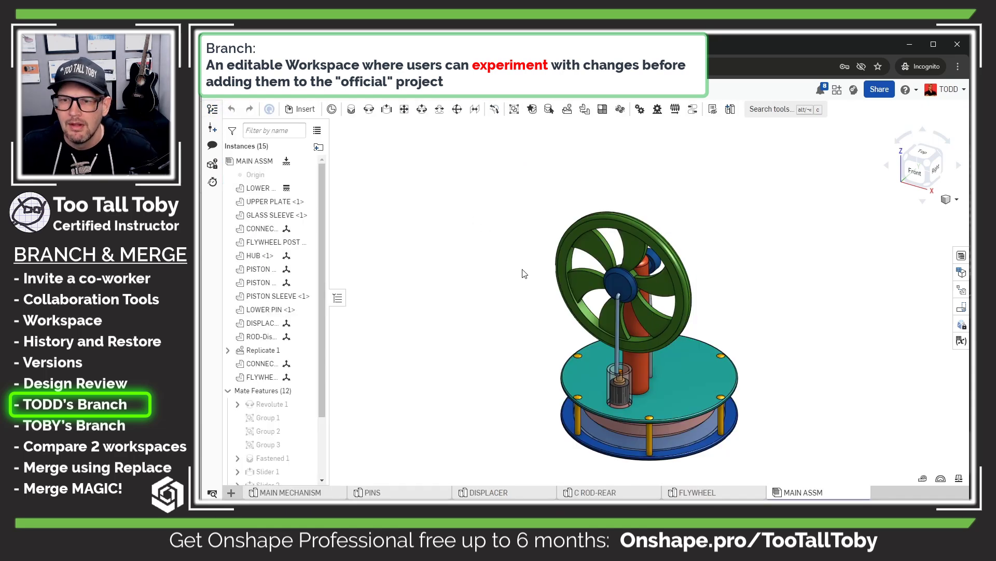
click(314, 491)
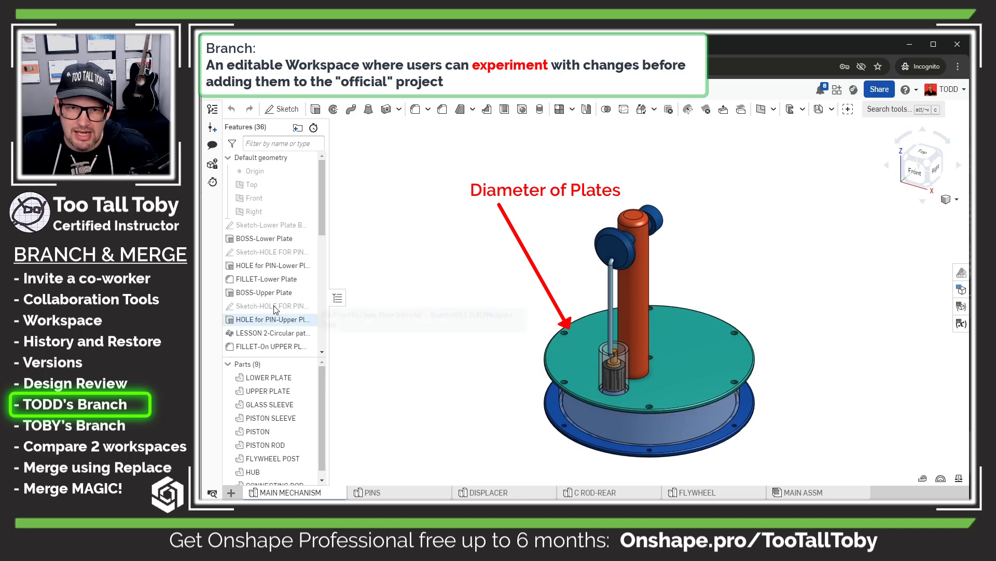
double_click(264, 228)
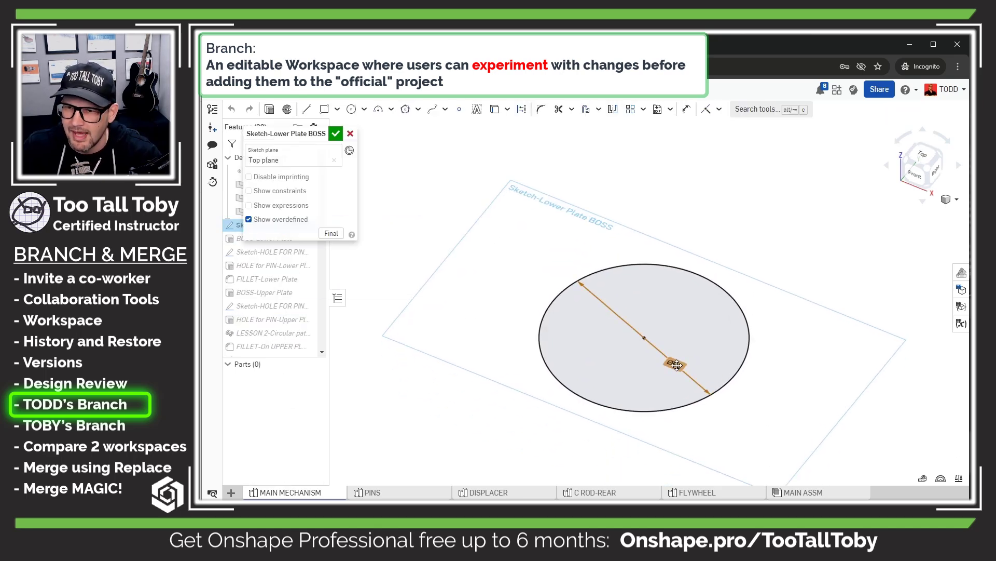
double_click(676, 368)
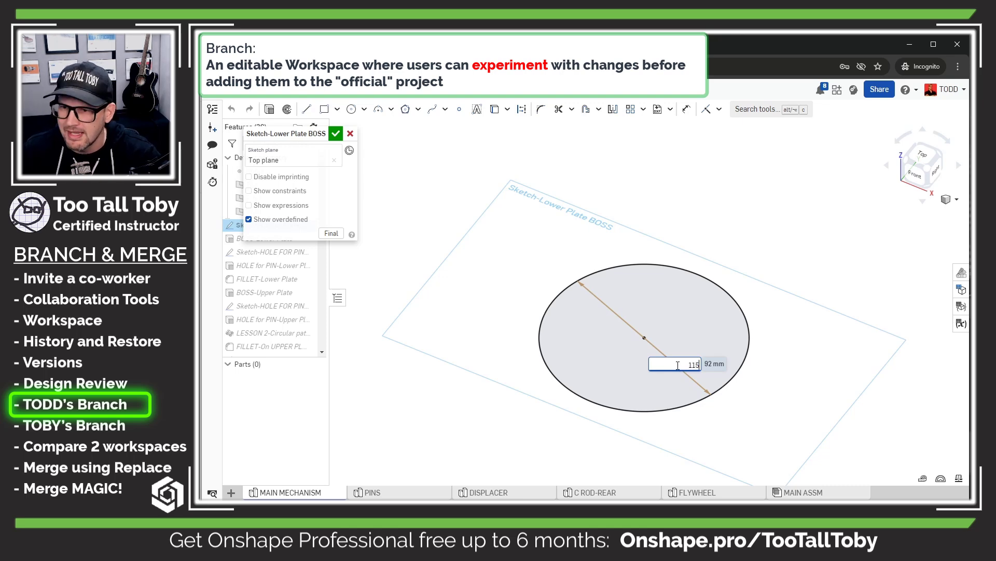
key(Return)
click(336, 133)
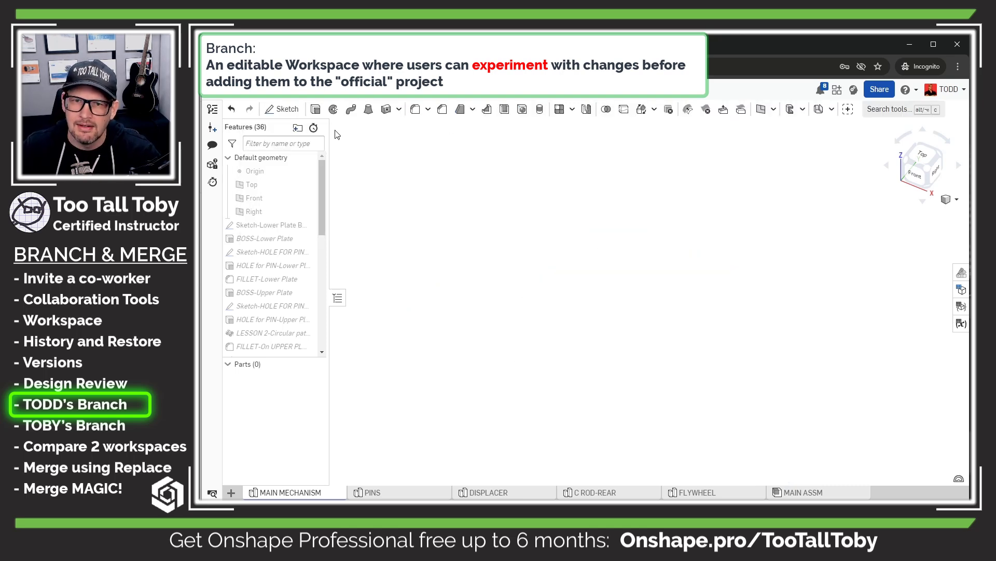
Set the circle diameter in the Sketch-GLASS SLEEVE sketch to 100 mm.
scroll(270, 312, down, 2)
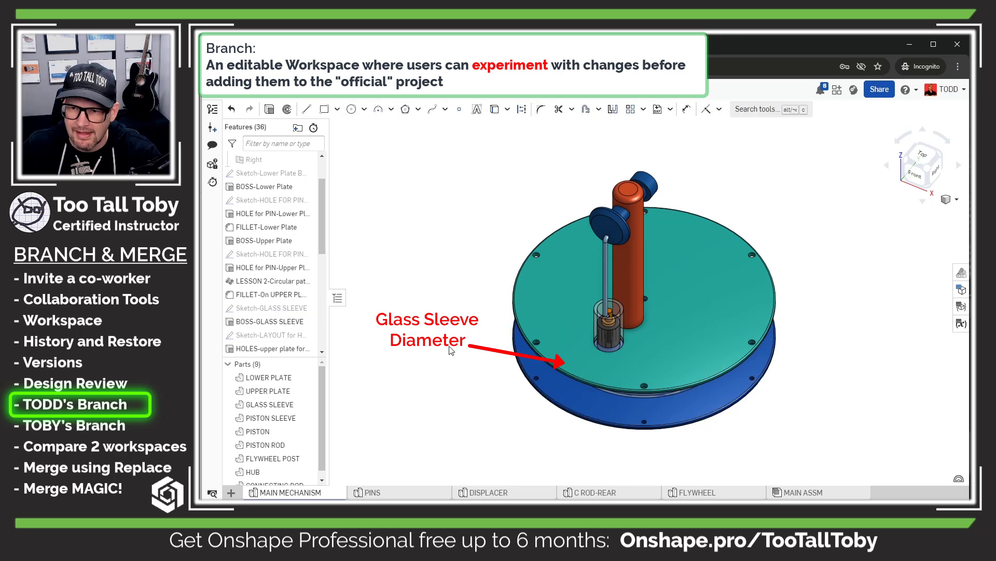
double_click(269, 310)
double_click(616, 347)
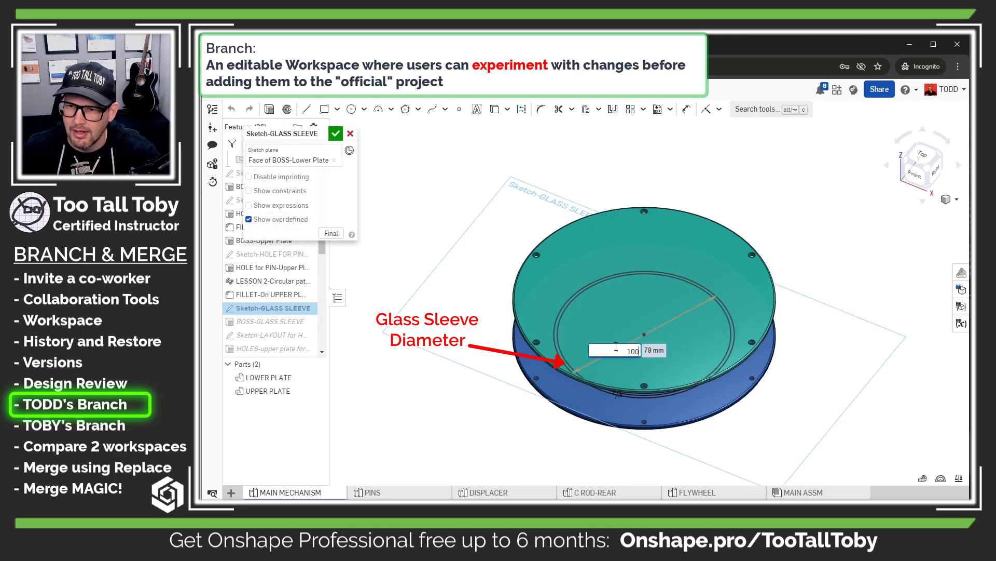
text(100)
key(Return)
scroll(457, 360, up, 2)
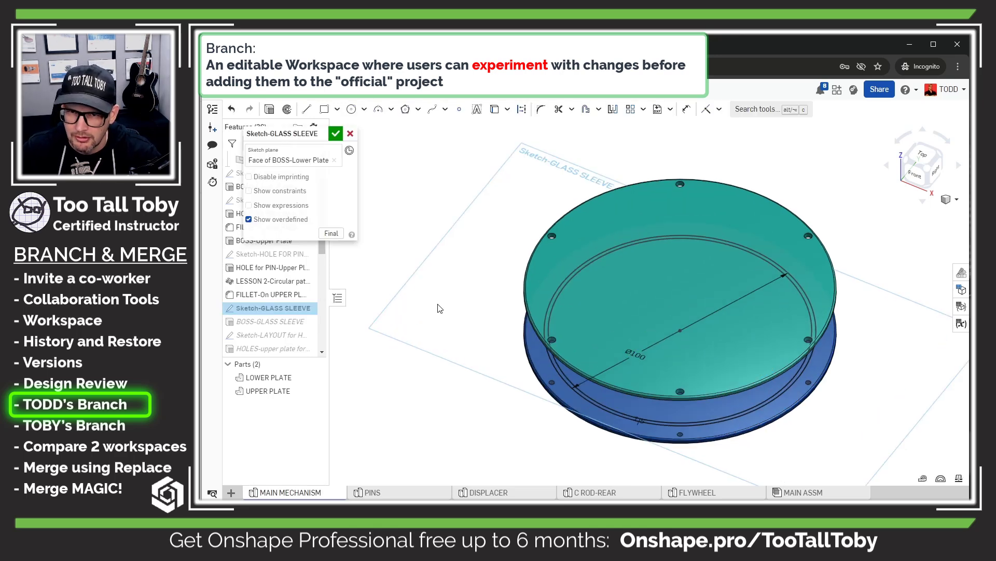
click(336, 136)
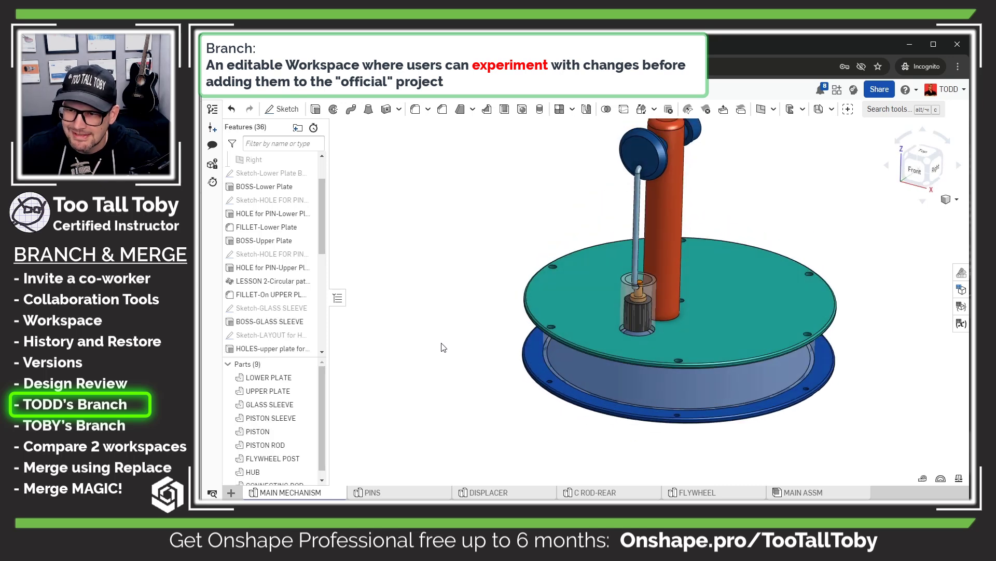
Check the pins in MAIN ASSM, and set the LESSON 2 circular pattern of pin holes in MAIN MECHANISM to 12 instances.
click(807, 492)
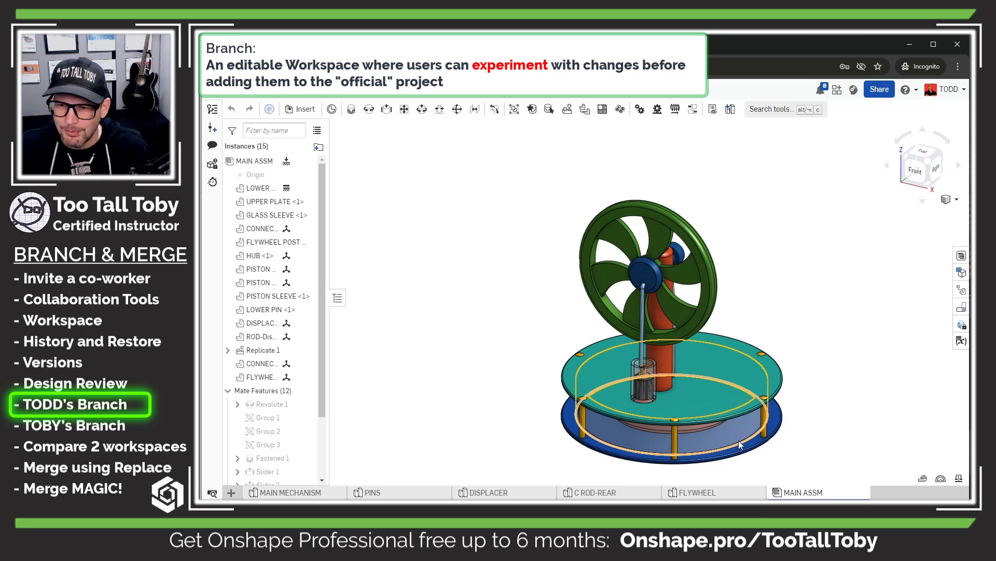
middle_drag(739, 440, 706, 373)
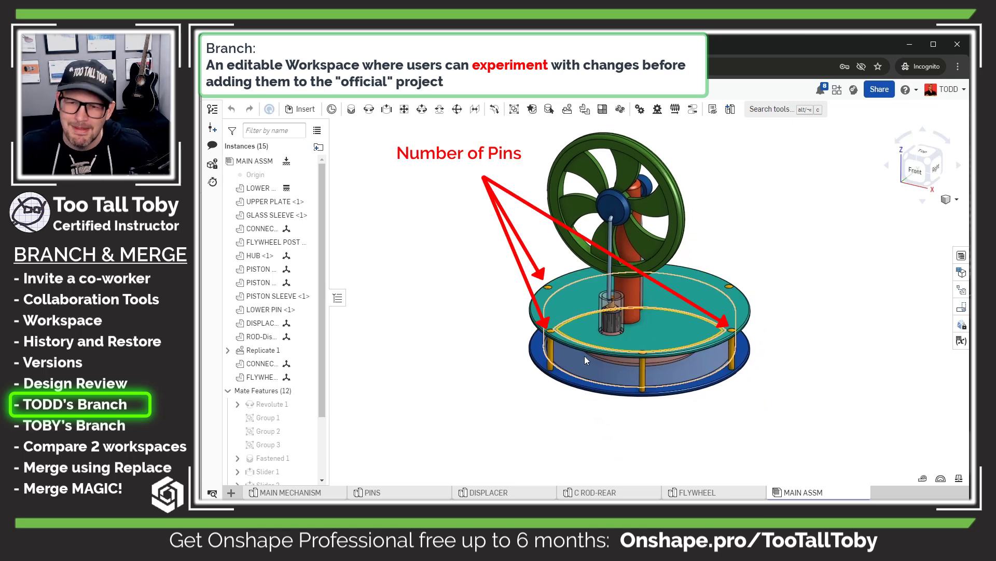
click(279, 492)
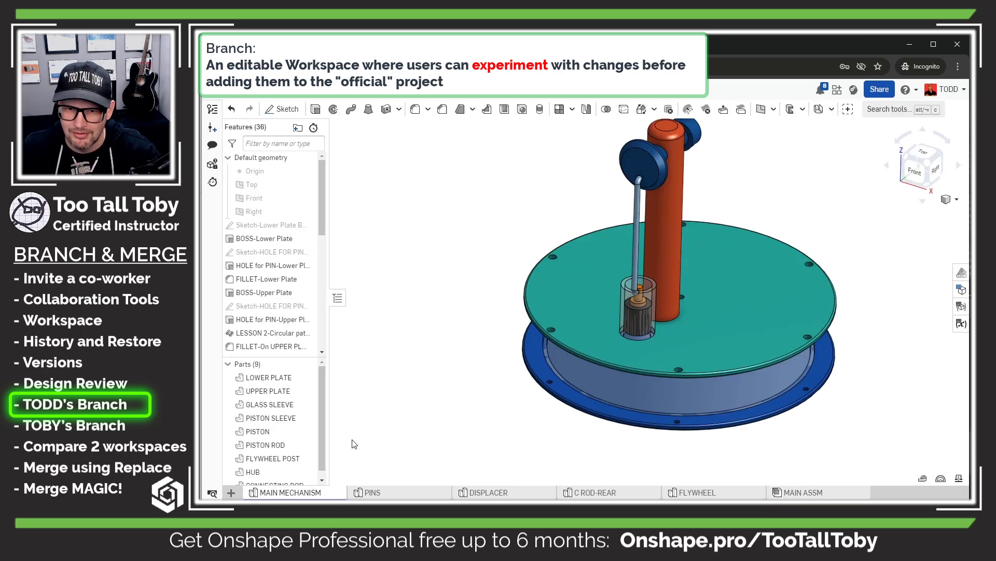
double_click(273, 333)
click(325, 248)
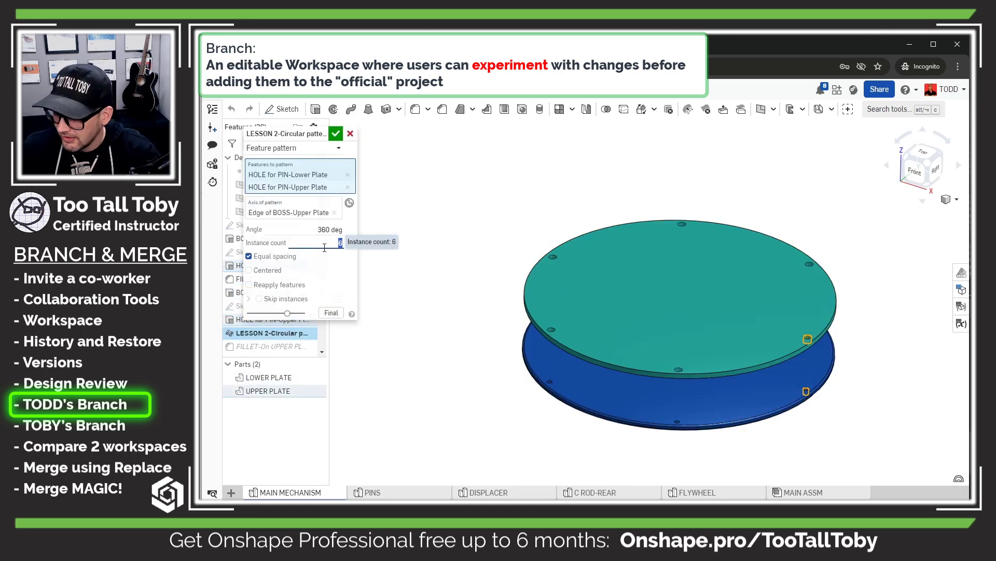
click(336, 134)
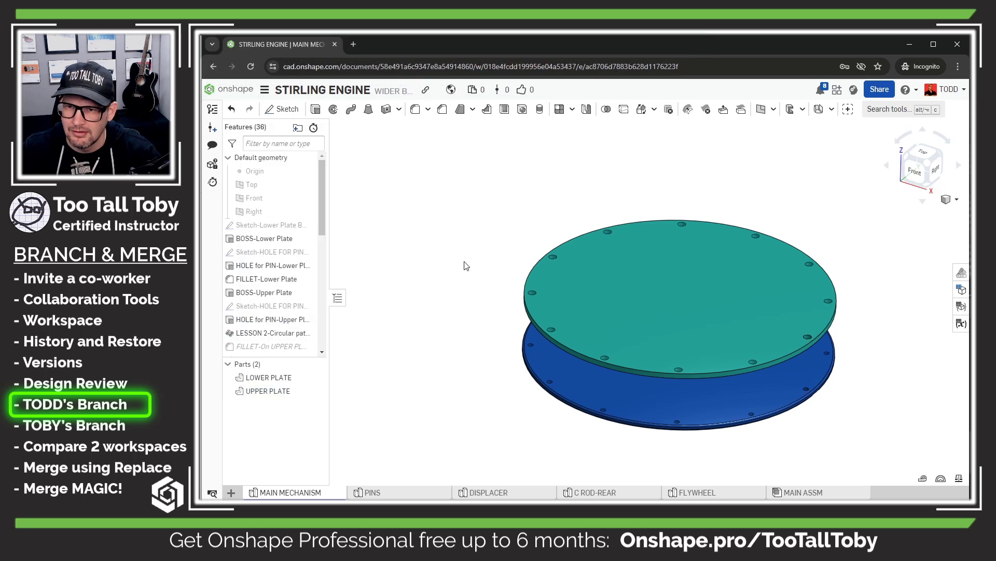
Inspect the updated MAIN ASSM assembly and list the changes recorded in the WIDER BASE workspace.
click(826, 496)
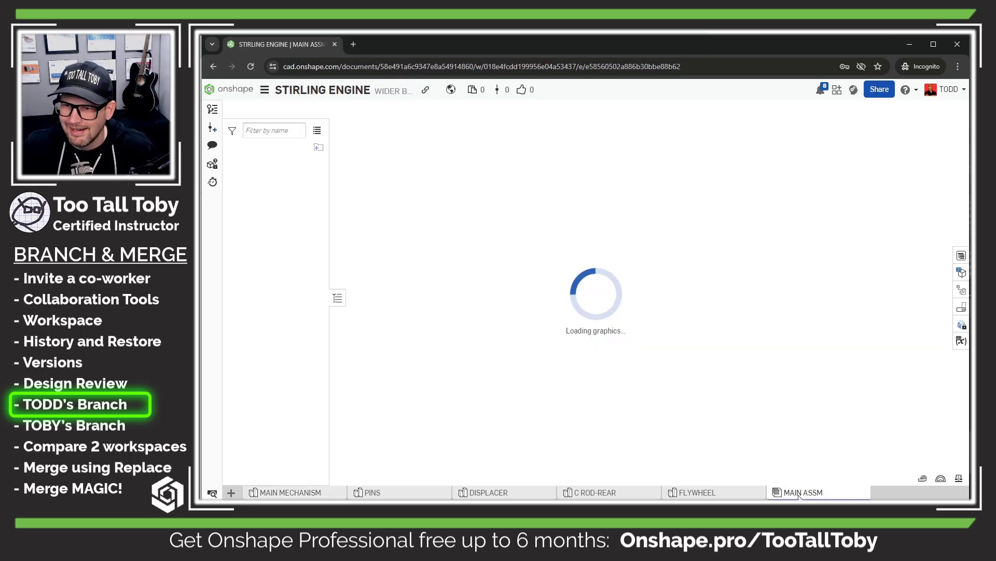
scroll(768, 269, up, 1)
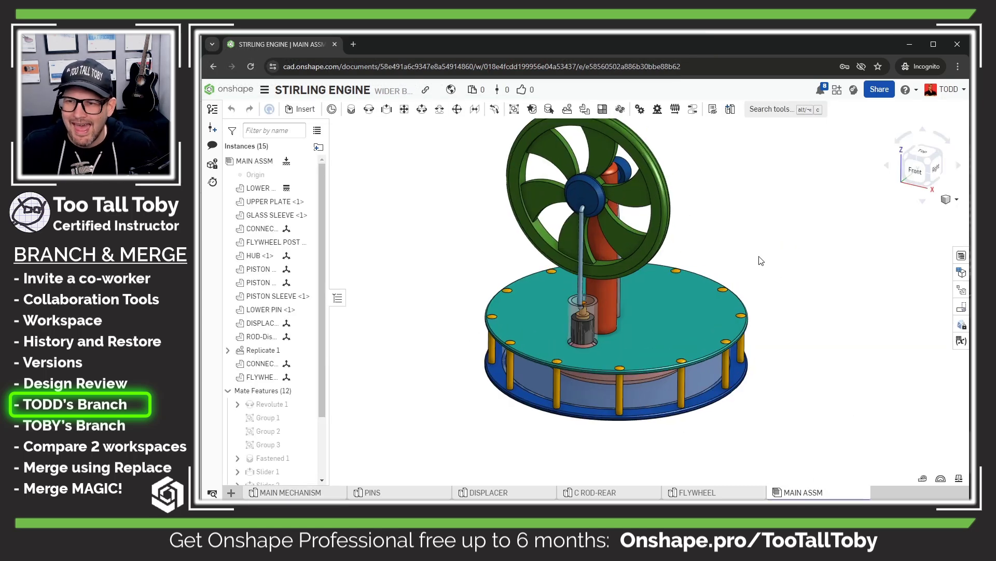
right_drag(754, 247, 767, 230)
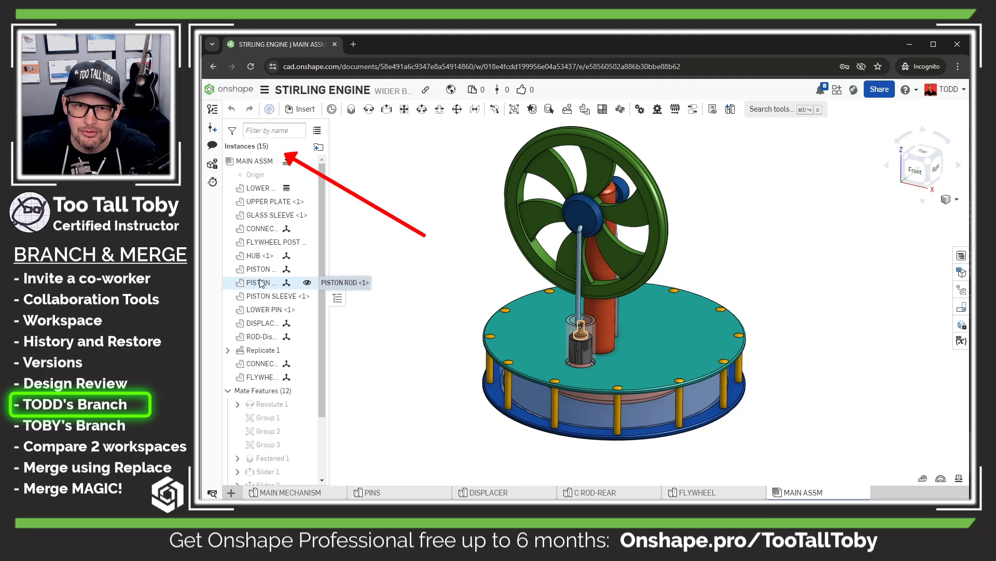
click(212, 110)
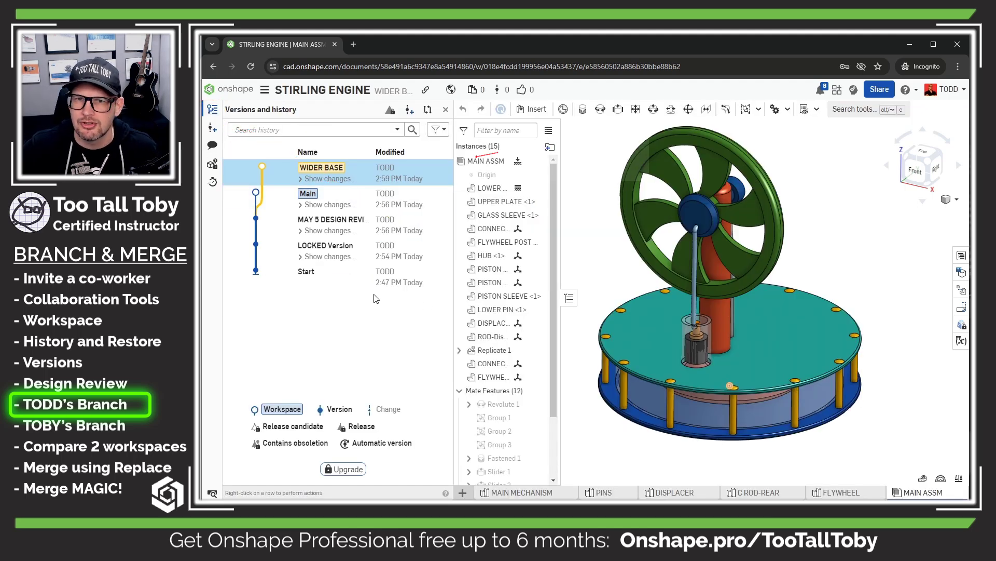
click(304, 181)
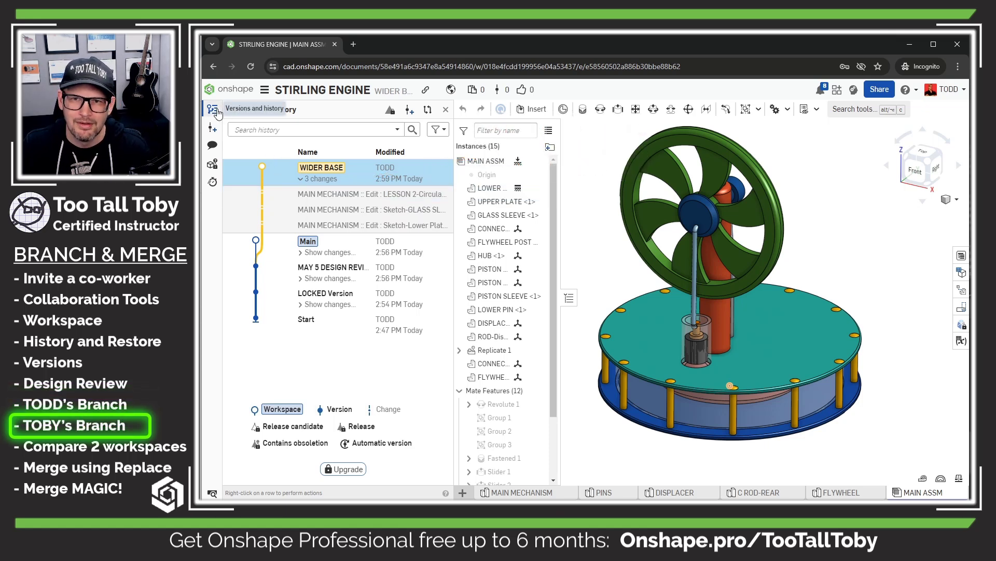
click(213, 181)
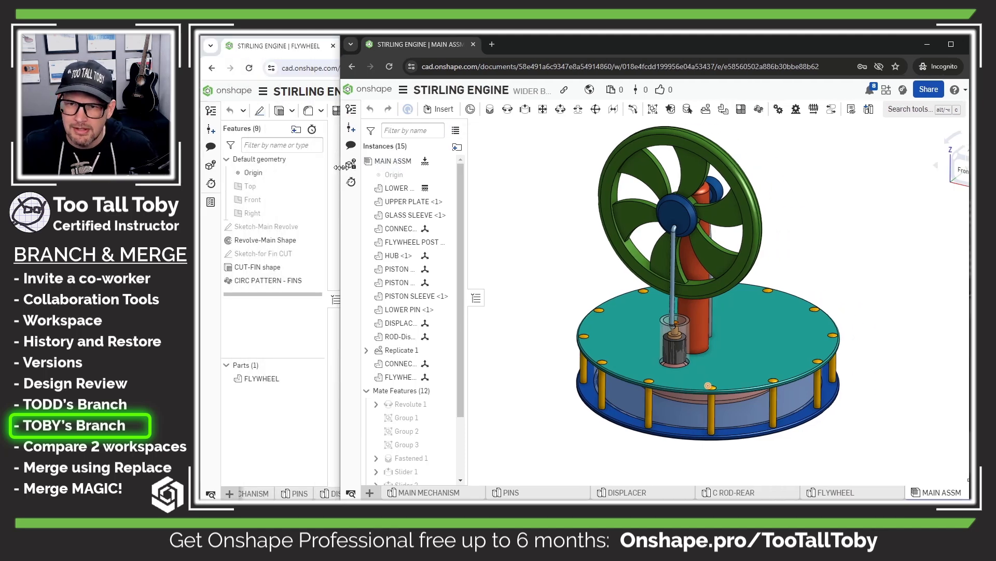
Resize the browser windows to bring the co-worker's session of the STIRLING ENGINE document to full width.
drag(343, 177, 590, 170)
click(546, 393)
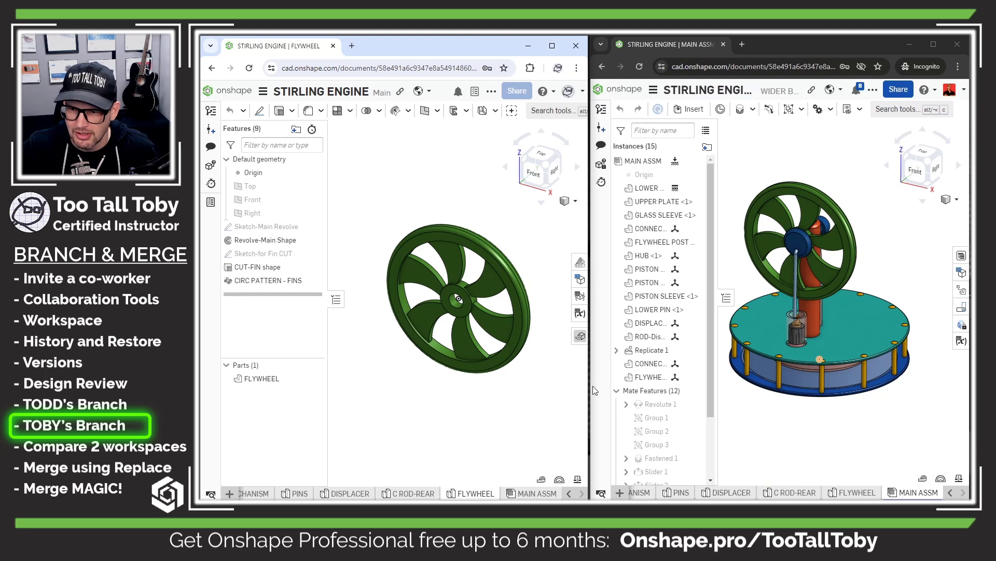
drag(588, 386, 972, 384)
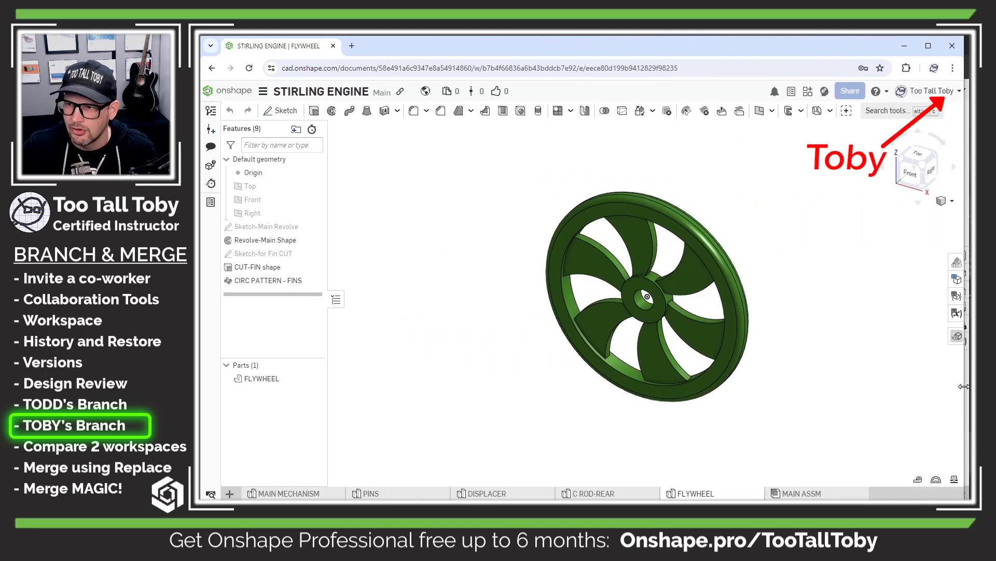
From the co-worker's Main workspace, review the changes made in WIDER BASE and view the MAIN ASSM assembly.
click(211, 111)
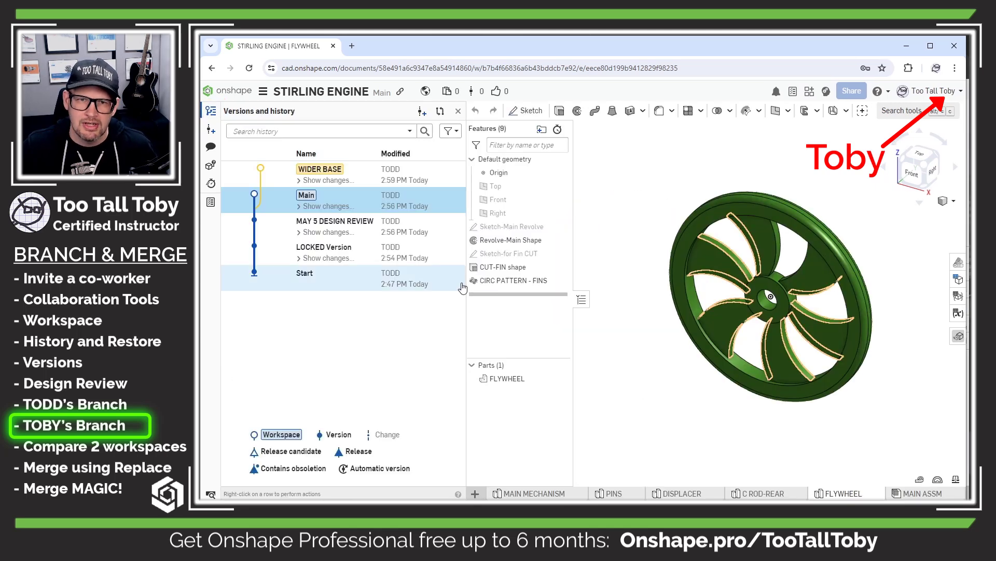
click(302, 180)
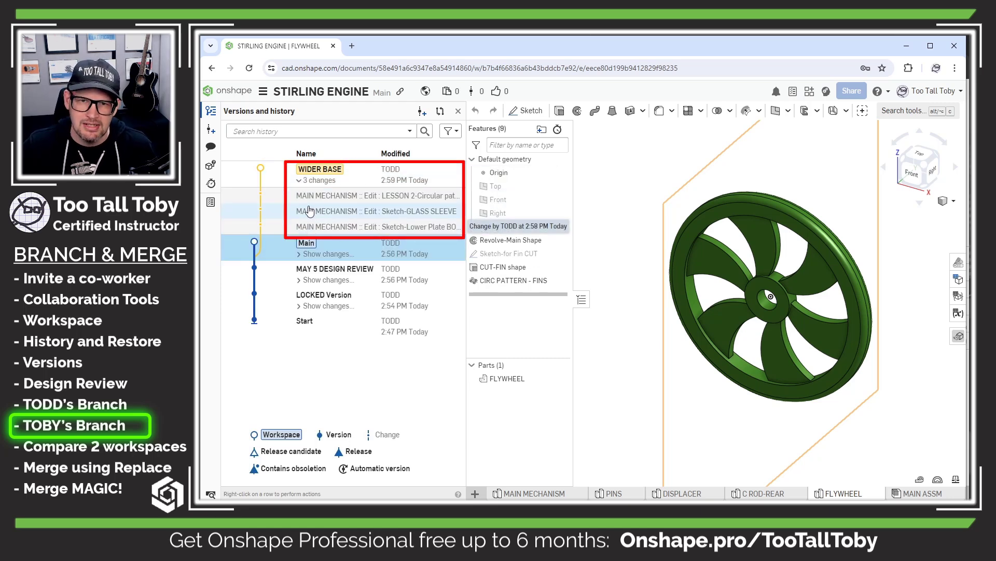
click(316, 180)
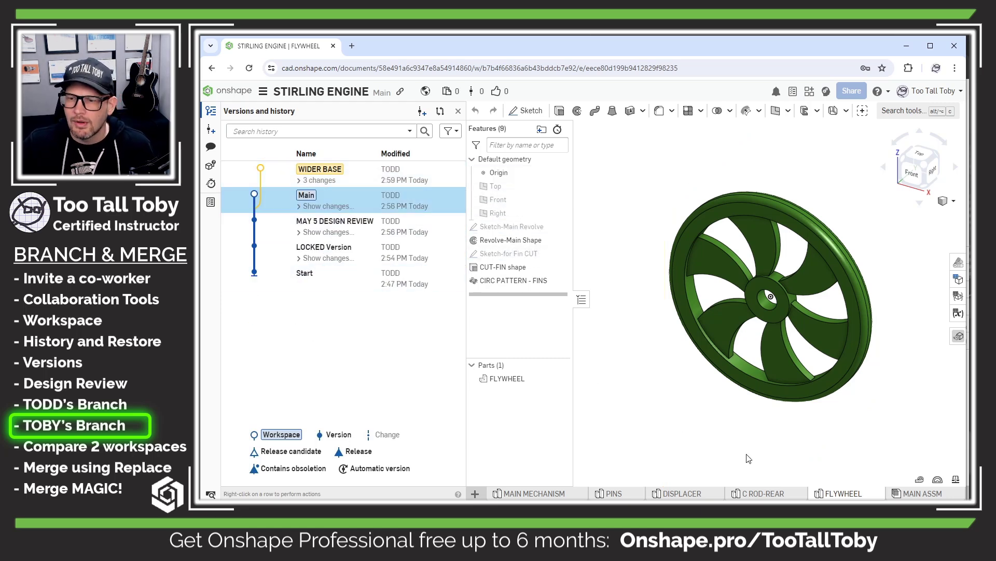
click(915, 494)
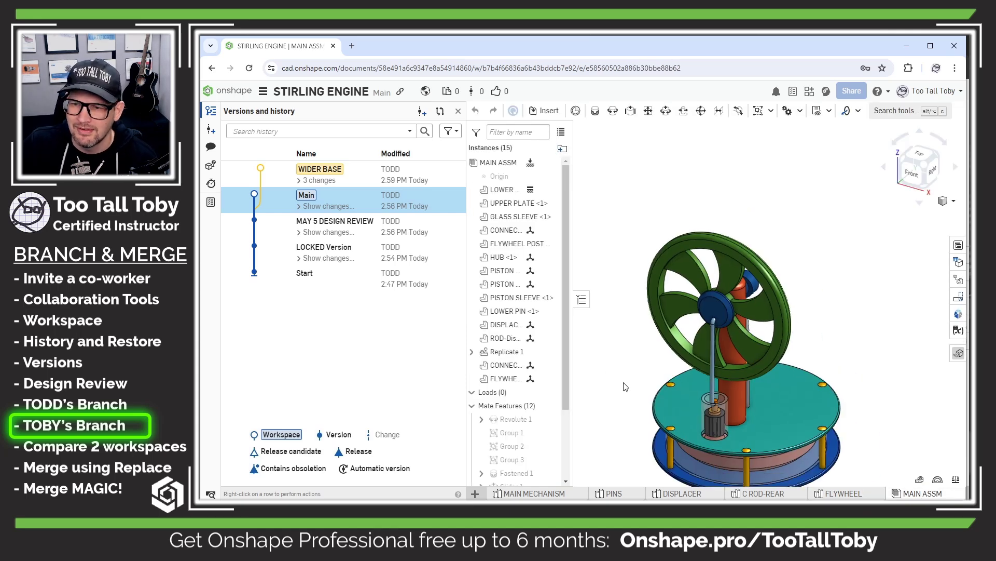
middle_drag(630, 382, 626, 305)
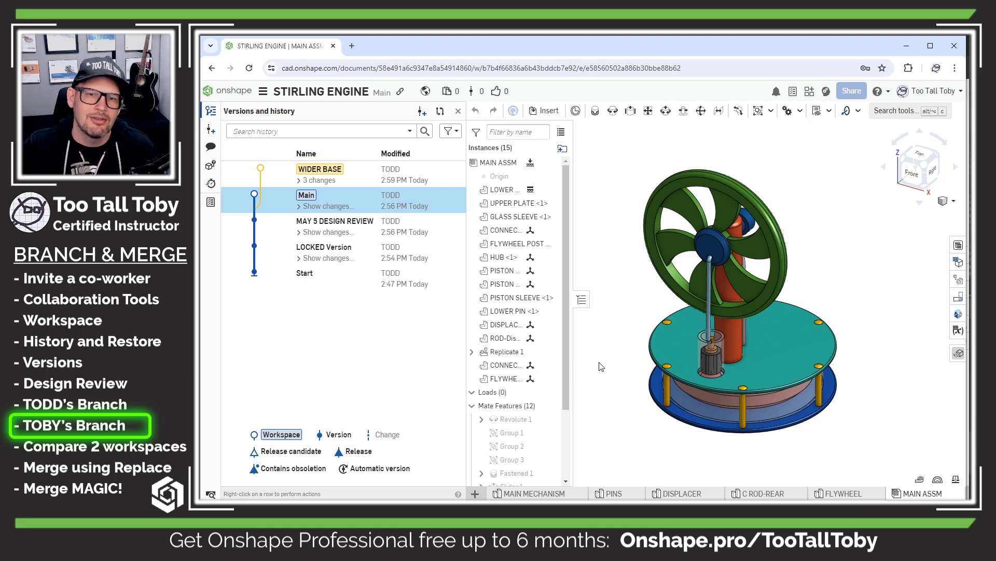
Branch the MAY 5 DESIGN REVIEW version into a new workspace named THICKER BASE and open it.
right_click(255, 224)
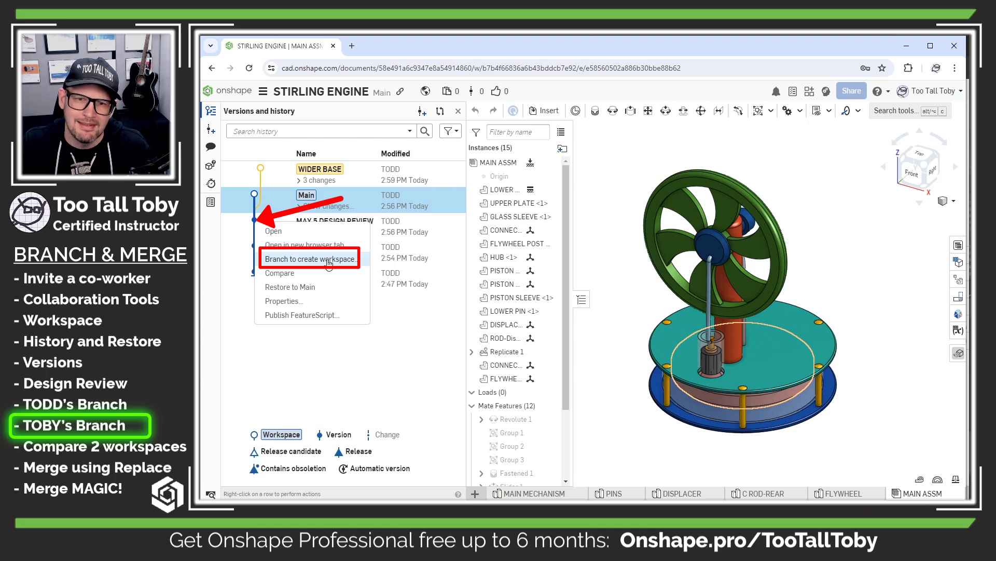
click(328, 262)
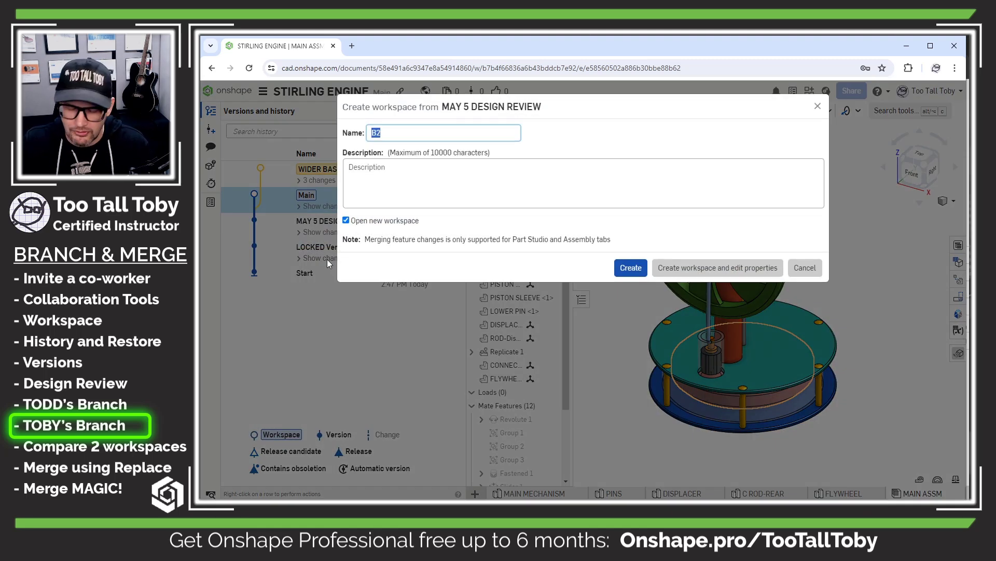
text(THICKER BA)
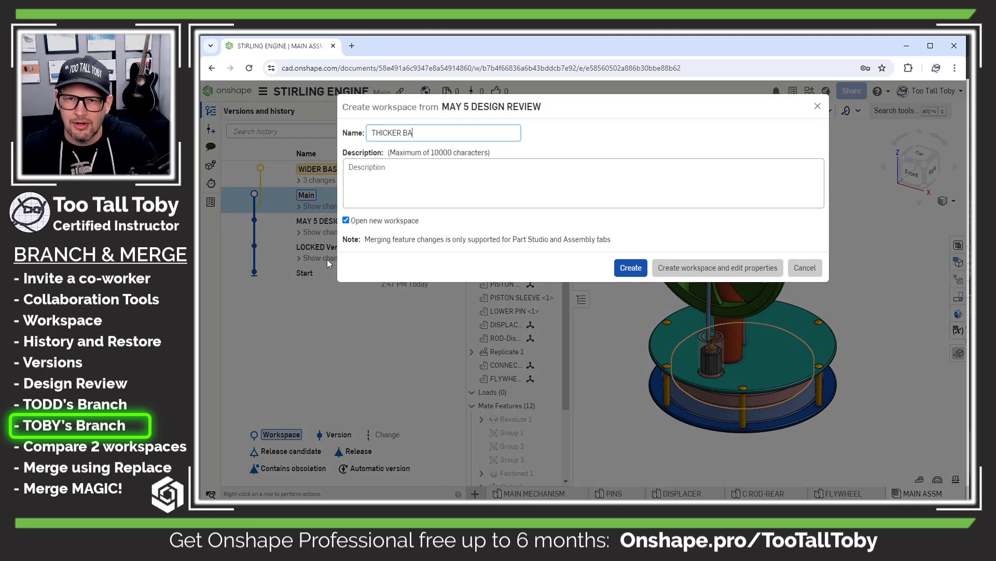
text(SE)
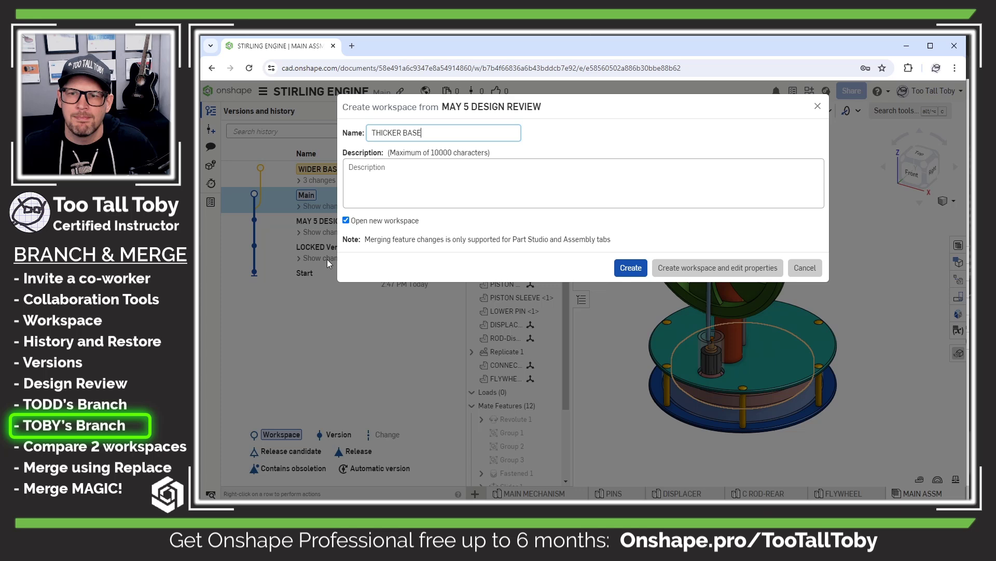
click(627, 270)
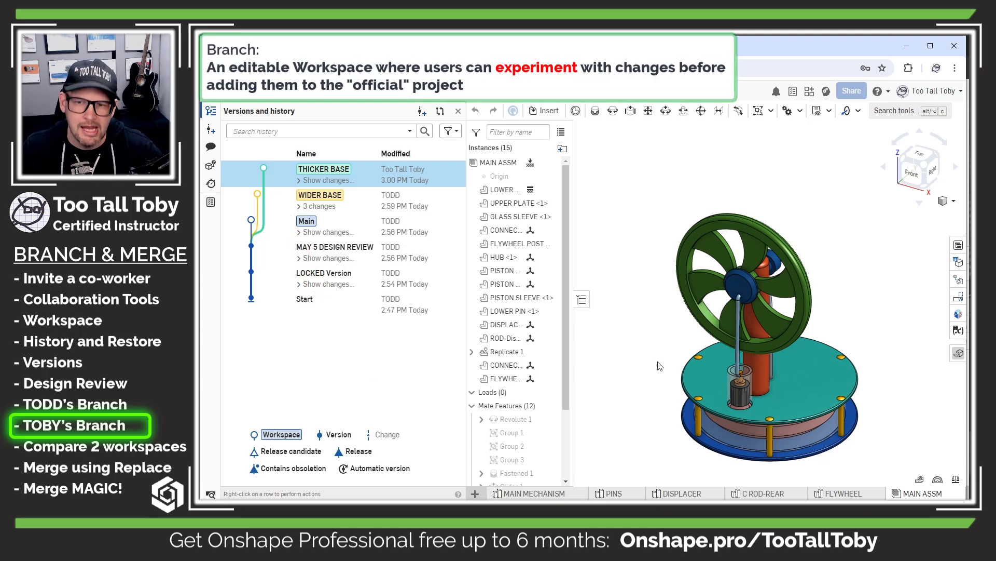
click(211, 110)
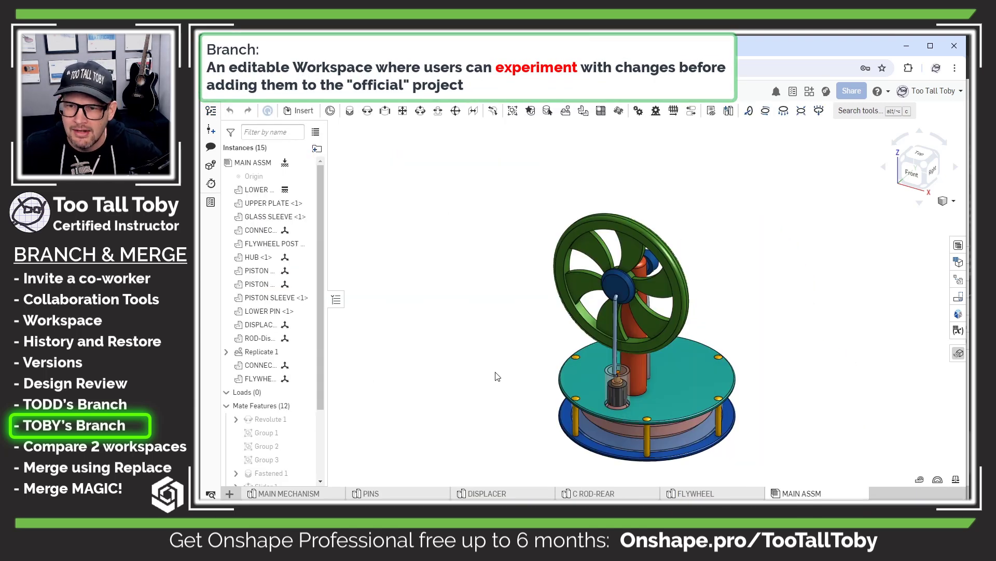
In MAIN MECHANISM, set the starting offset depth of the BOSS-Upper Plate extrude to 32 mm.
click(306, 493)
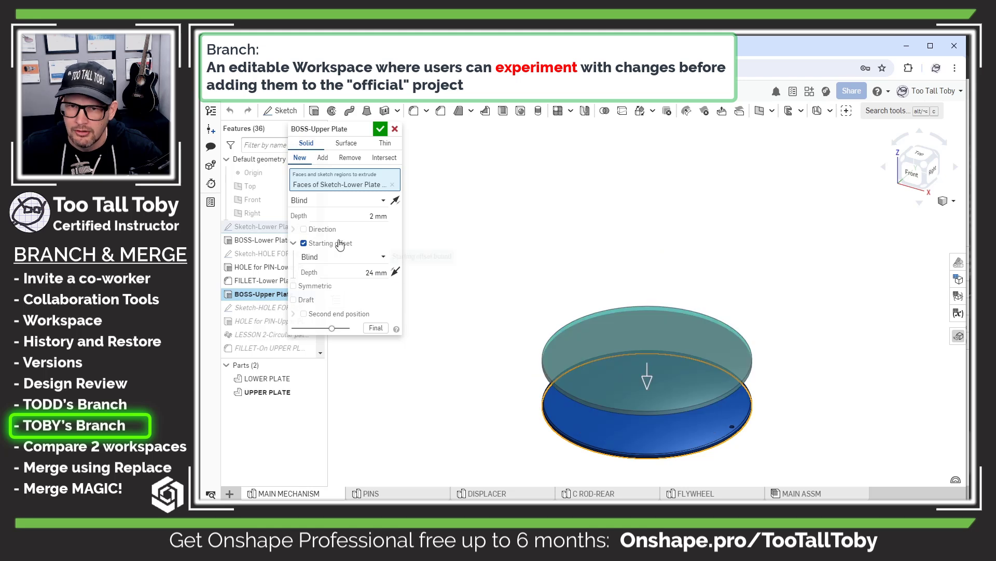
double_click(357, 271)
text(32)
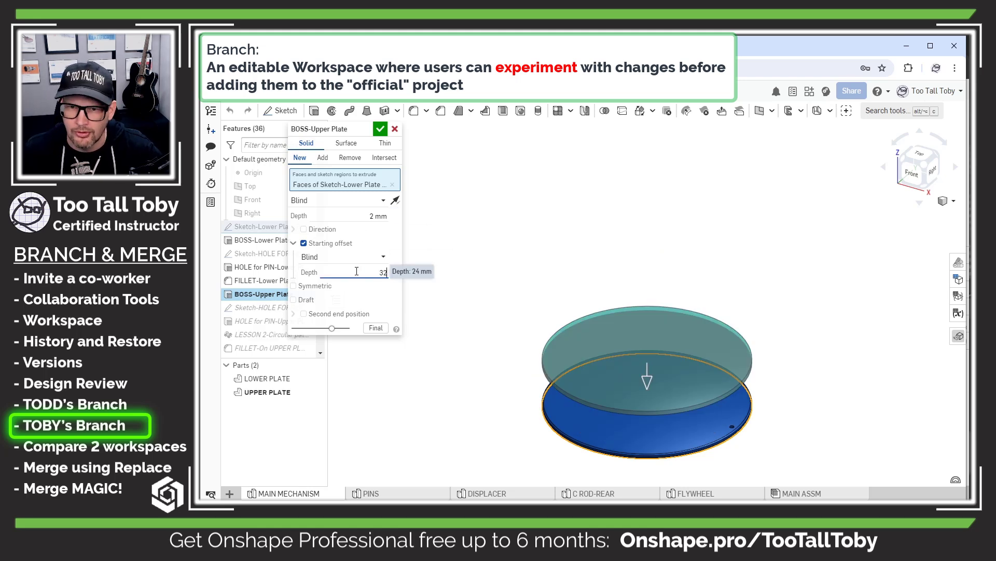
key(Return)
click(380, 128)
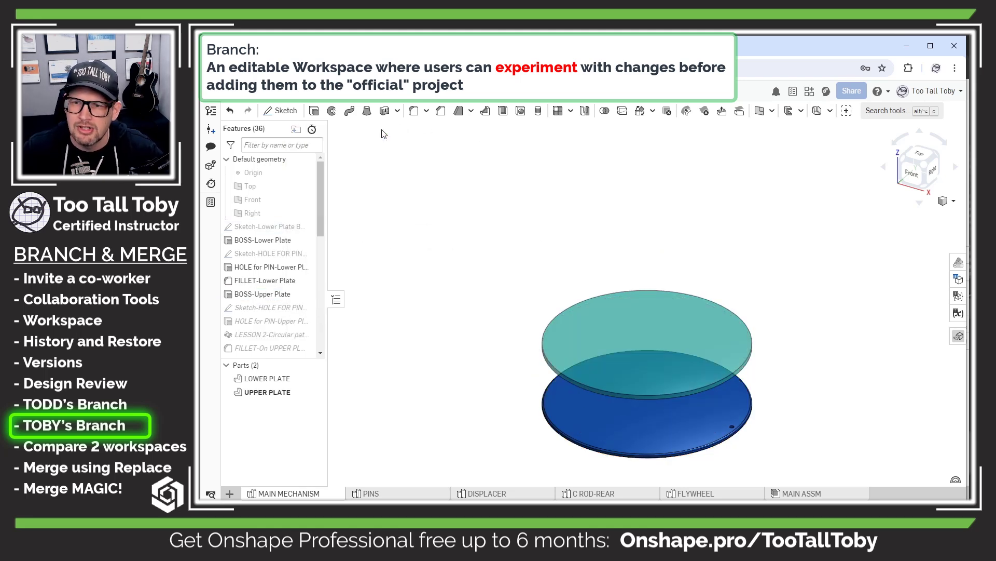
Check the glass sleeve's height in MAIN MECHANISM and inspect the pins in the MAIN ASSM assembly.
key(shift+1)
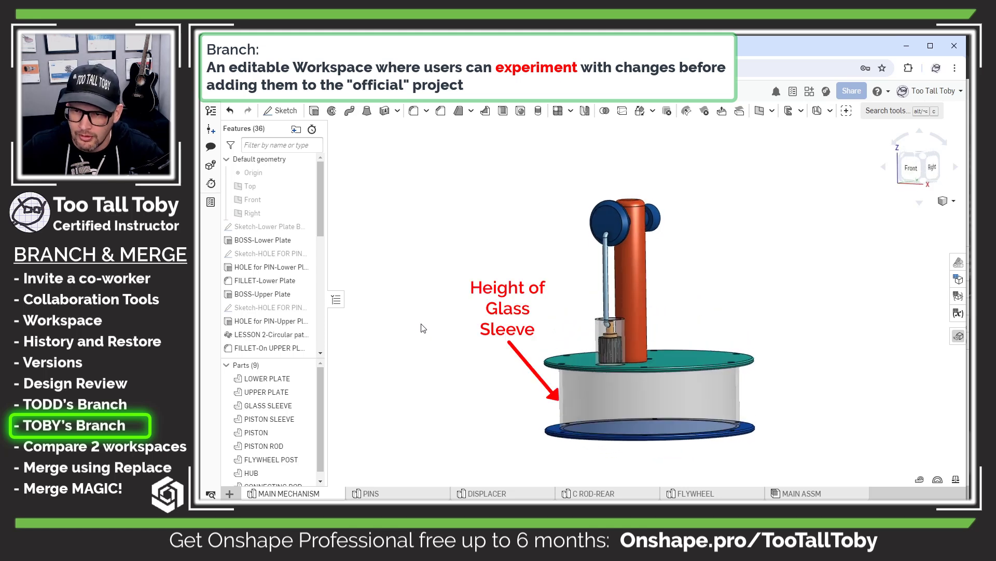
click(561, 397)
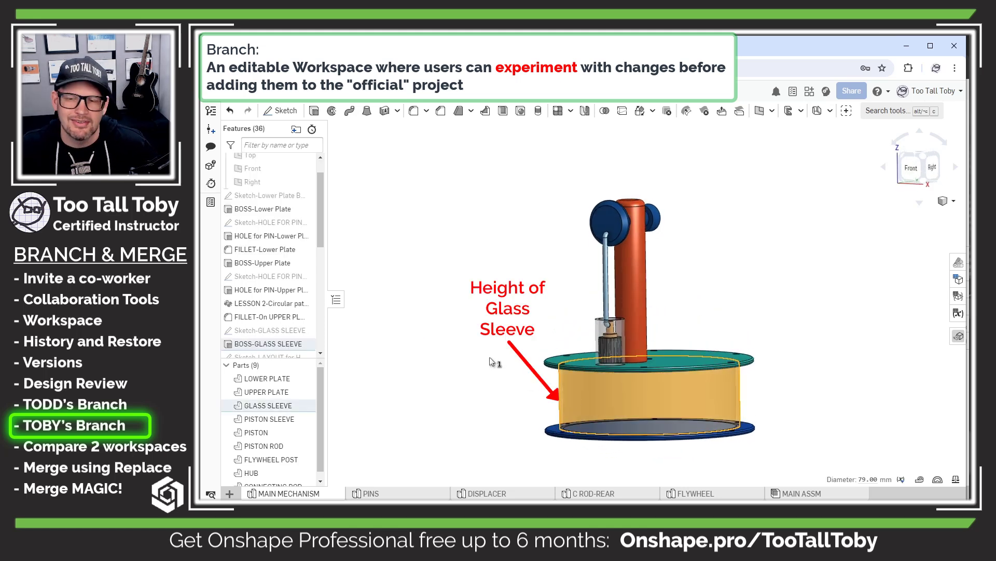
key(Escape)
key(shift+7)
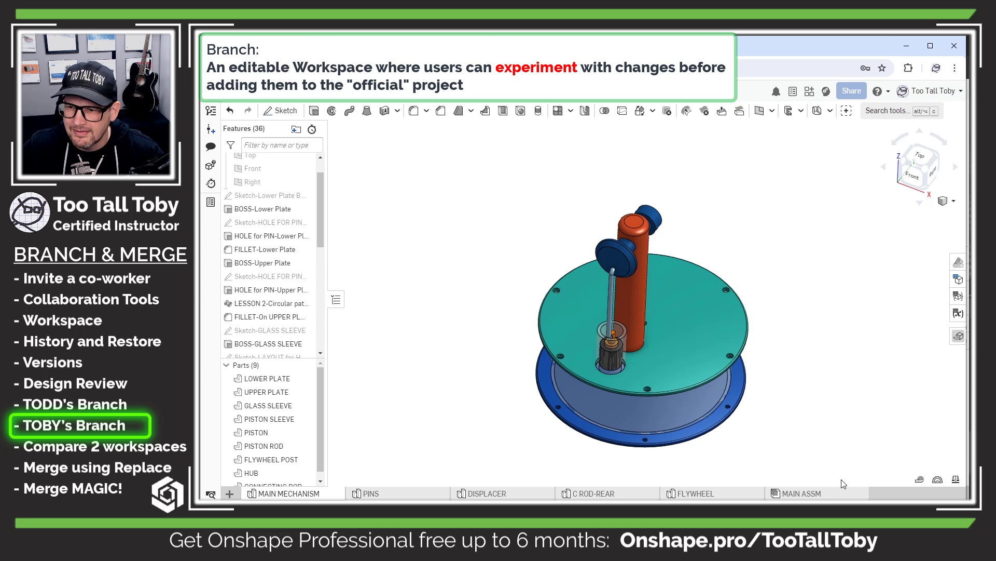
click(820, 494)
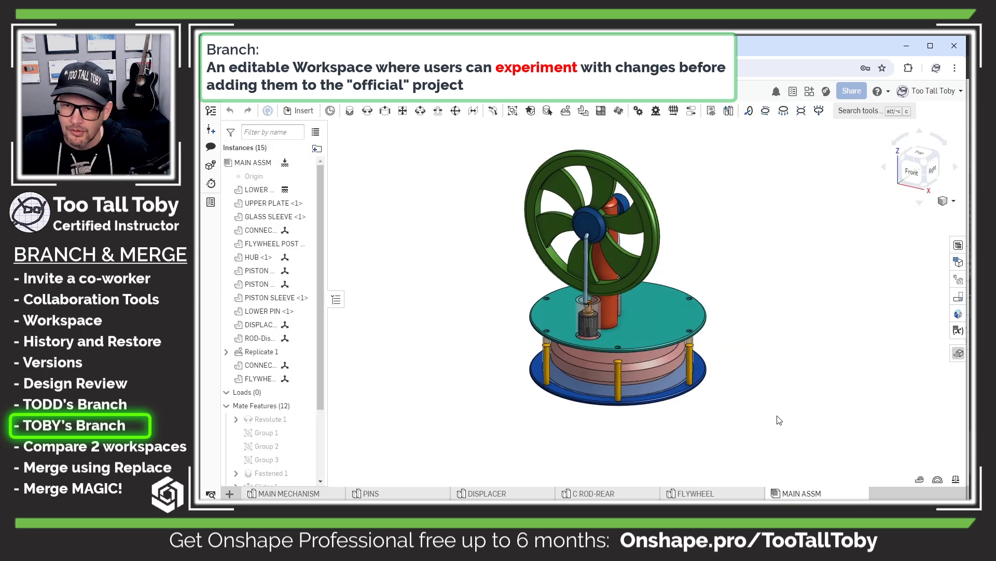
key(shift+7)
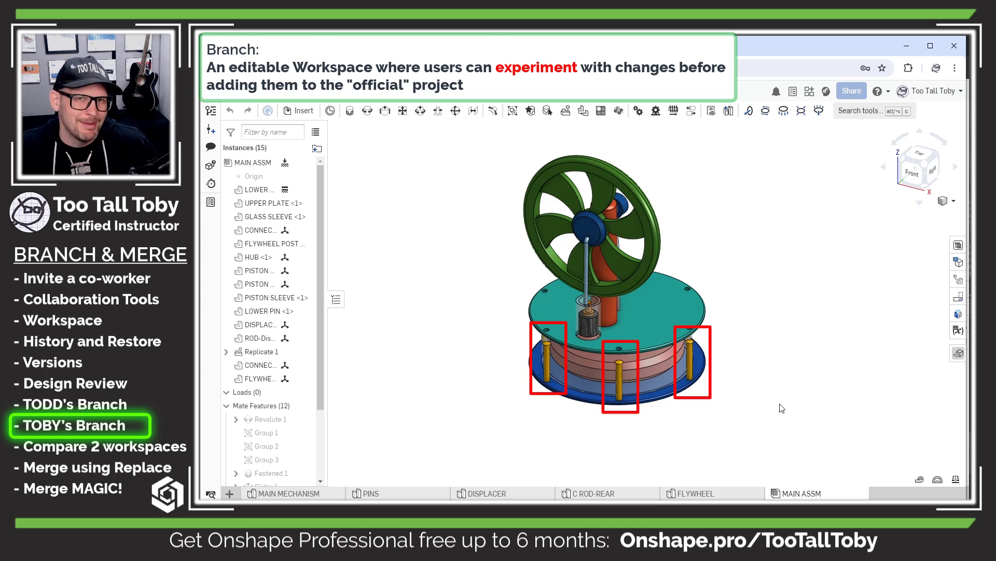
In PINS, set the pin's height dimension in Sketch-Main PIN shape to 30 mm and check the pins in MAIN ASSM.
click(371, 493)
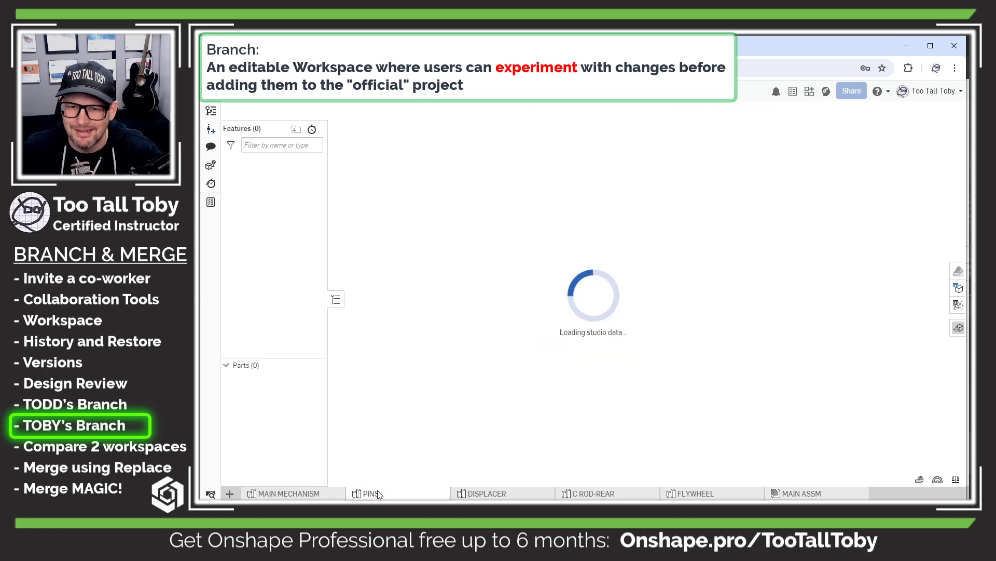
double_click(259, 226)
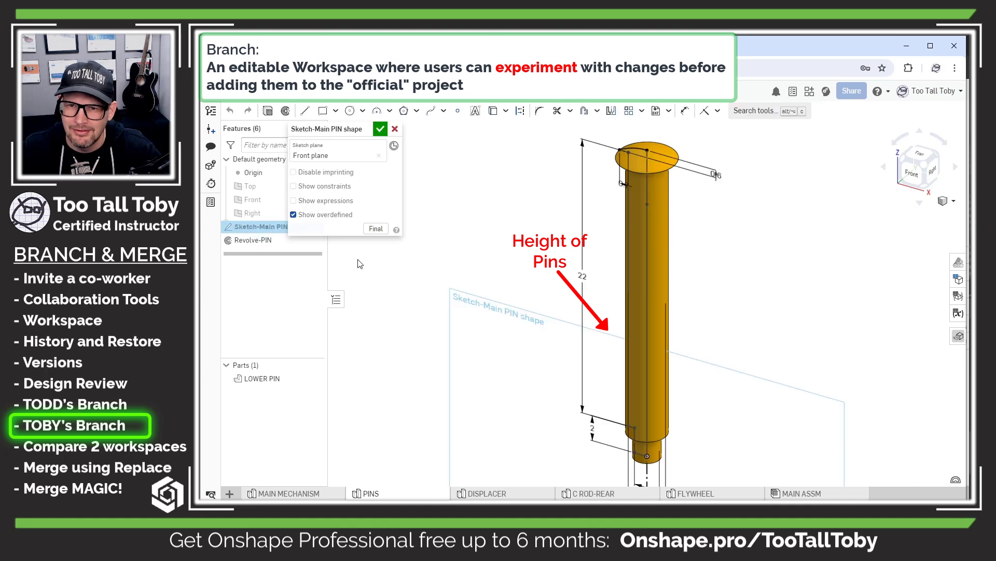
double_click(583, 276)
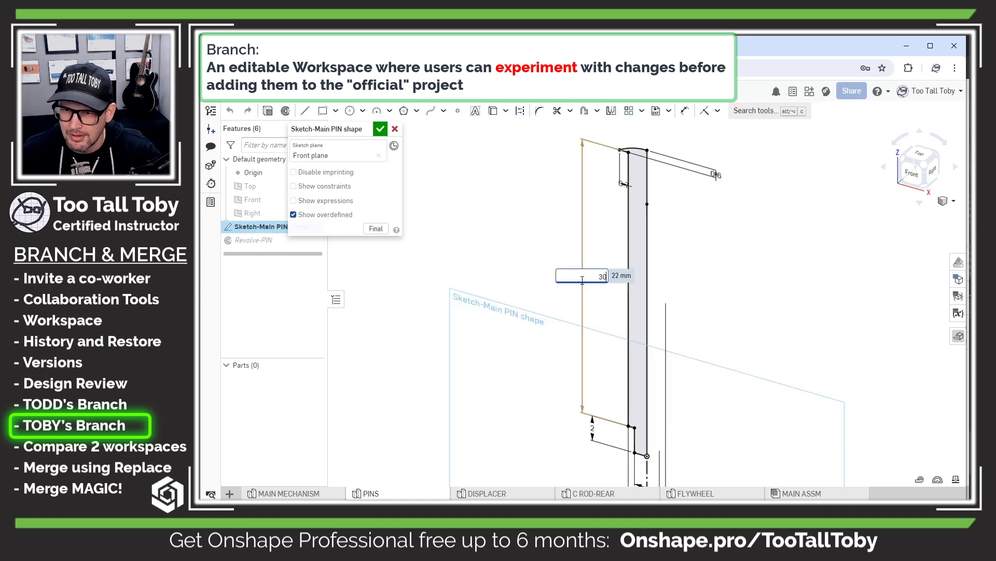
key(Return)
key(Return)
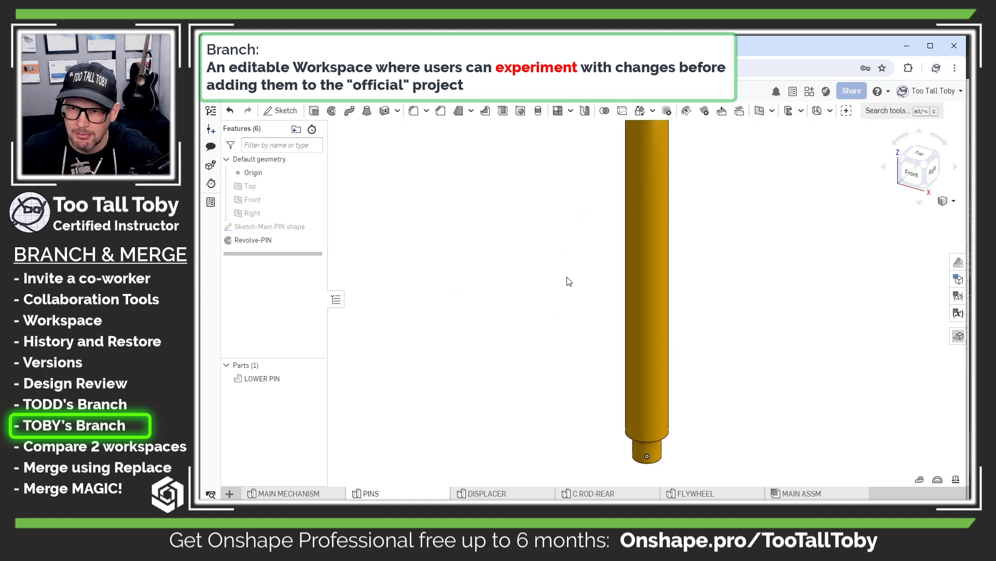
scroll(569, 281, down, 3)
click(801, 493)
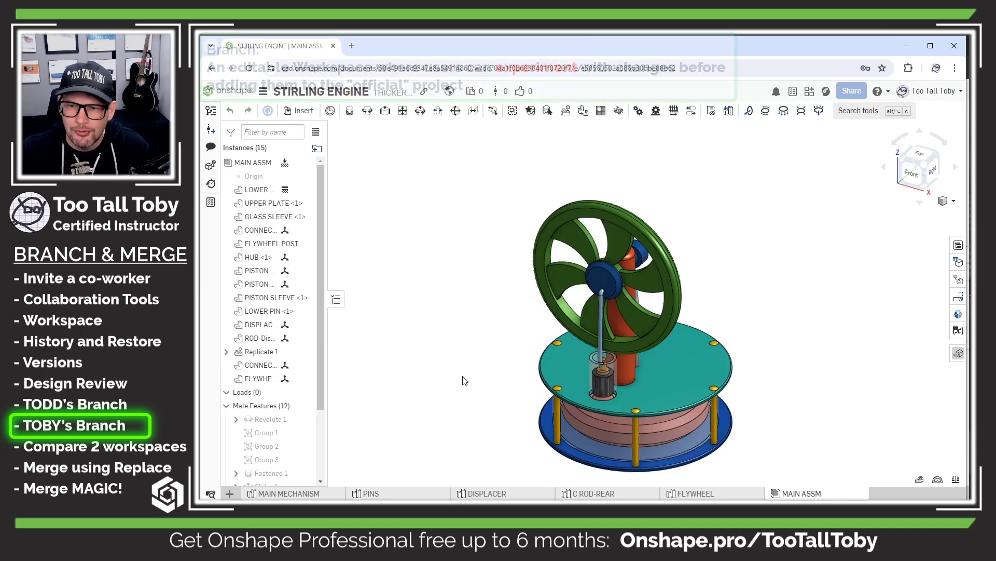
middle_drag(463, 373, 471, 333)
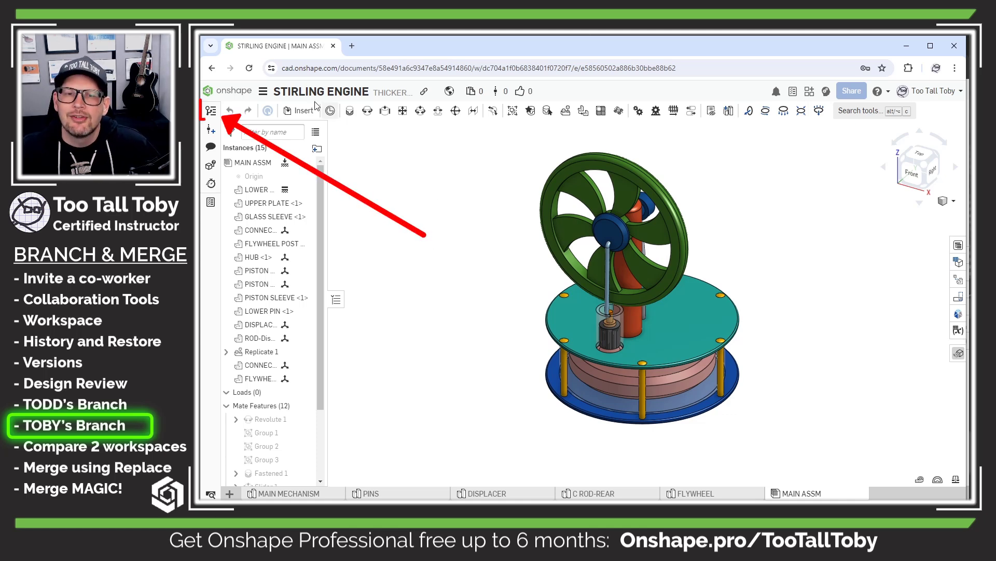
From the version history, alternate between the Main and WIDER BASE workspaces to compare their MAIN ASSM assemblies visually.
click(211, 112)
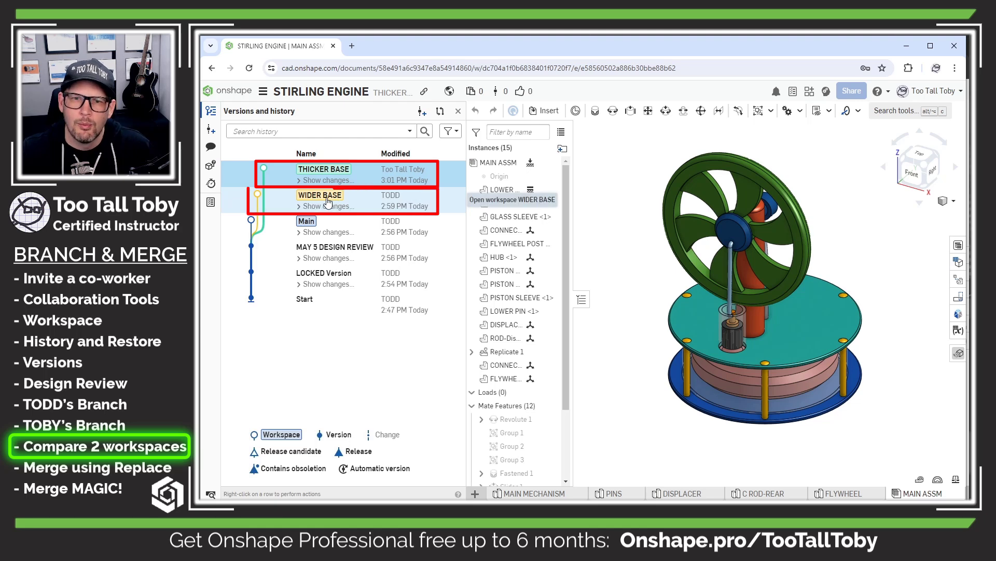
click(251, 223)
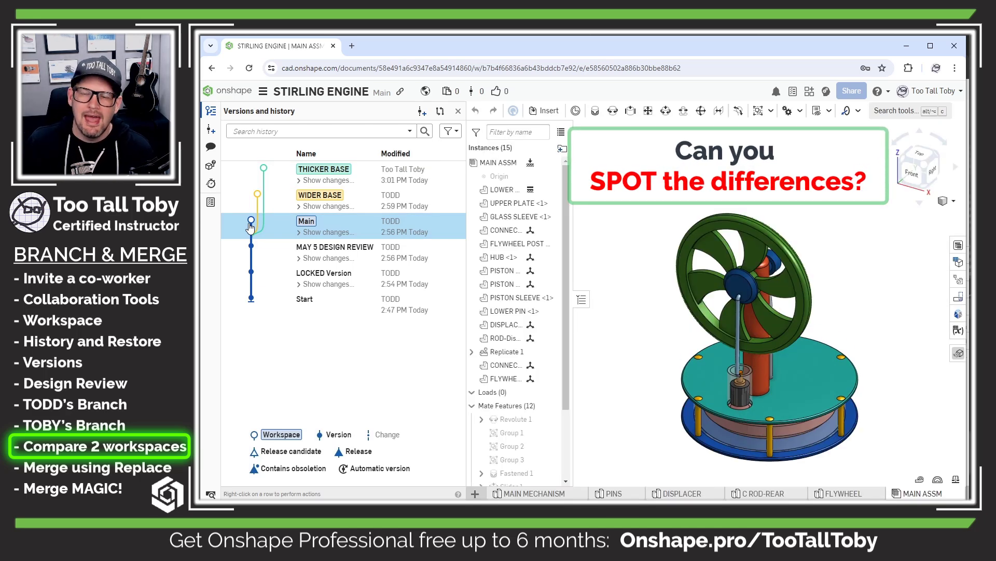
click(257, 195)
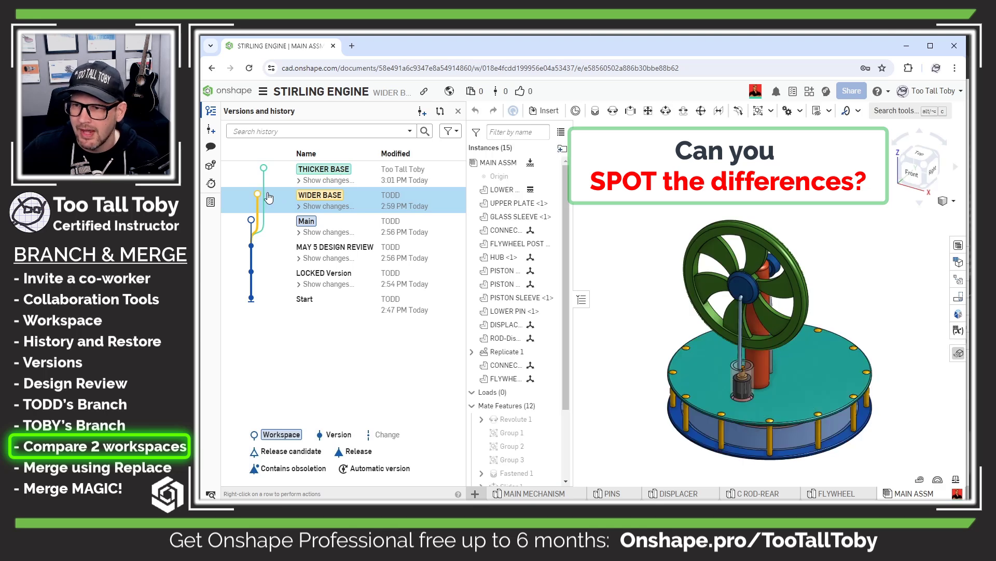
click(255, 223)
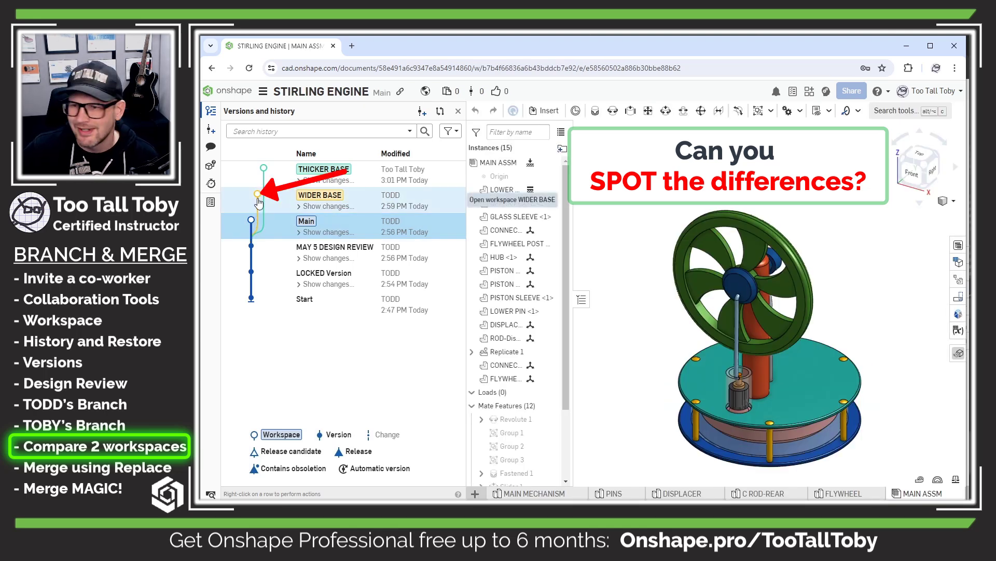
click(258, 197)
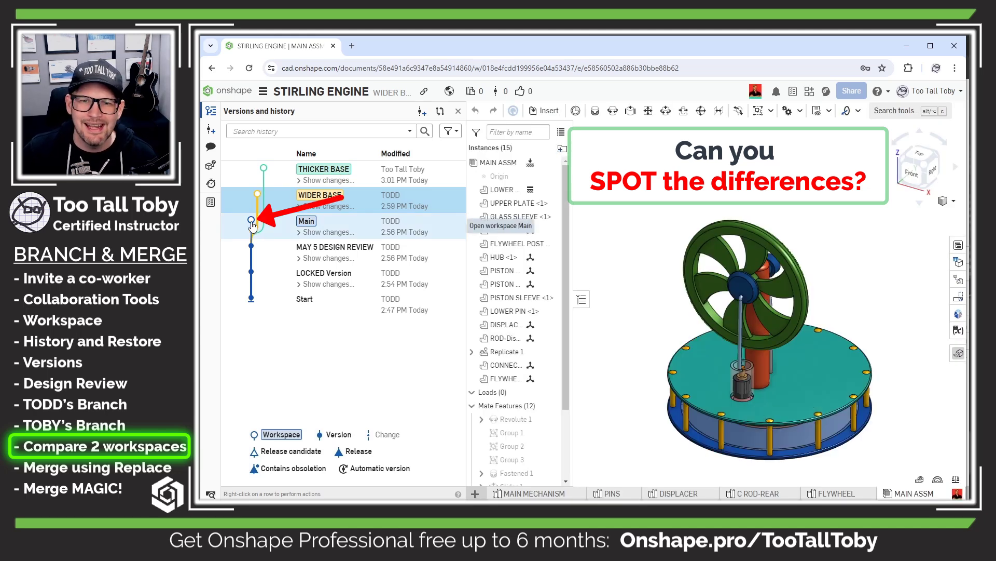
click(252, 221)
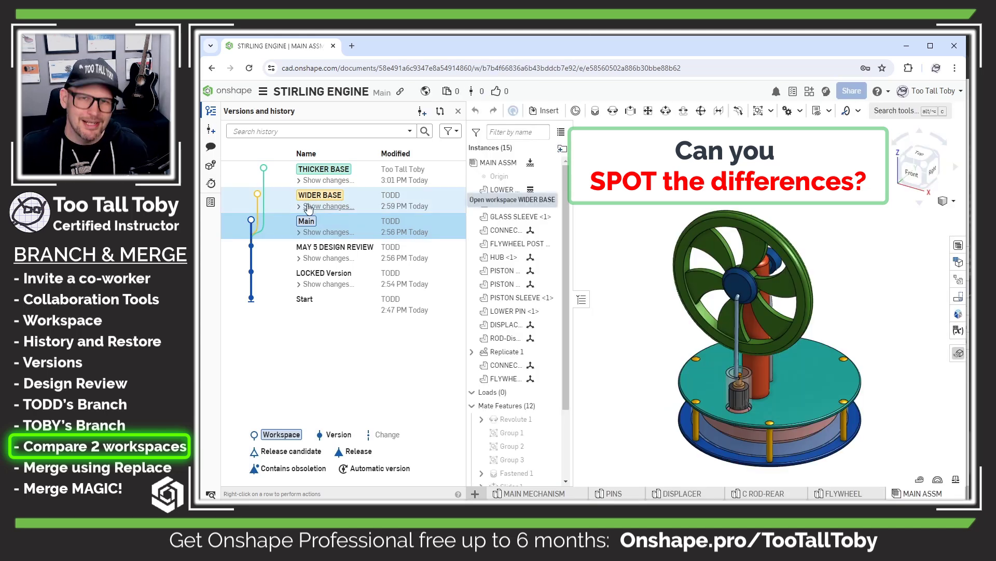
Compare Main with WIDER BASE and examine the parameter differences of the LESSON 2 circular pattern in MAIN MECHANISM.
right_click(258, 201)
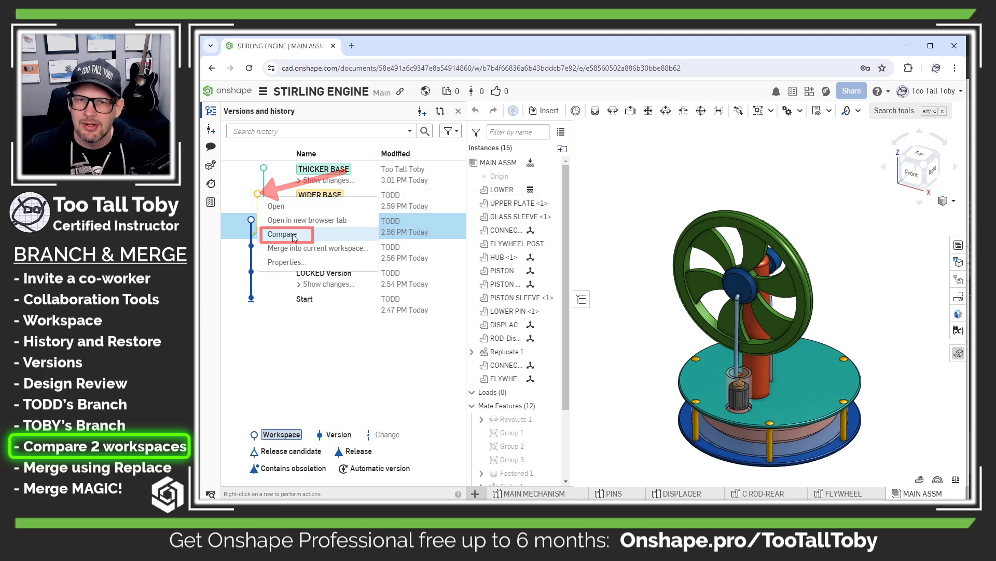
click(282, 232)
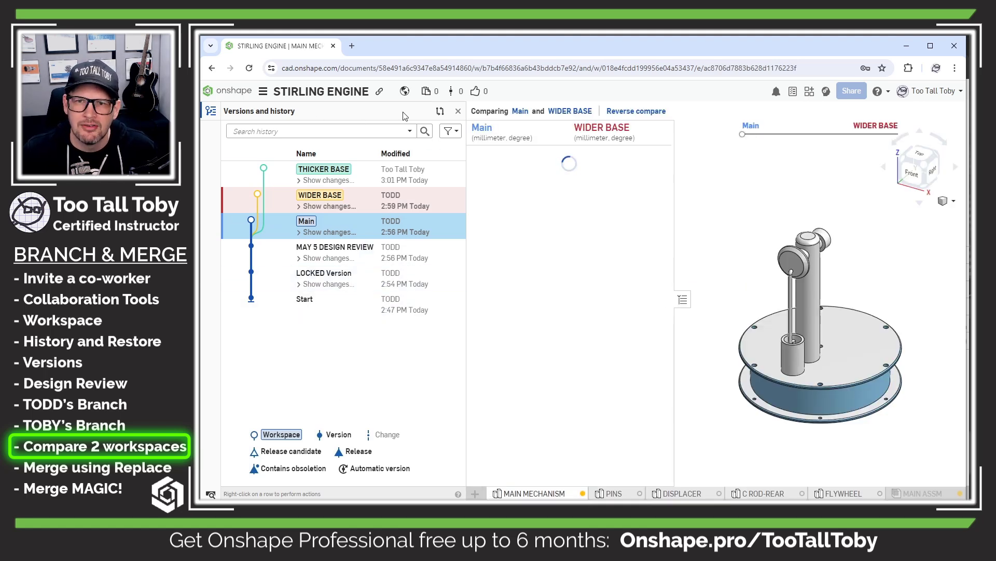
click(211, 111)
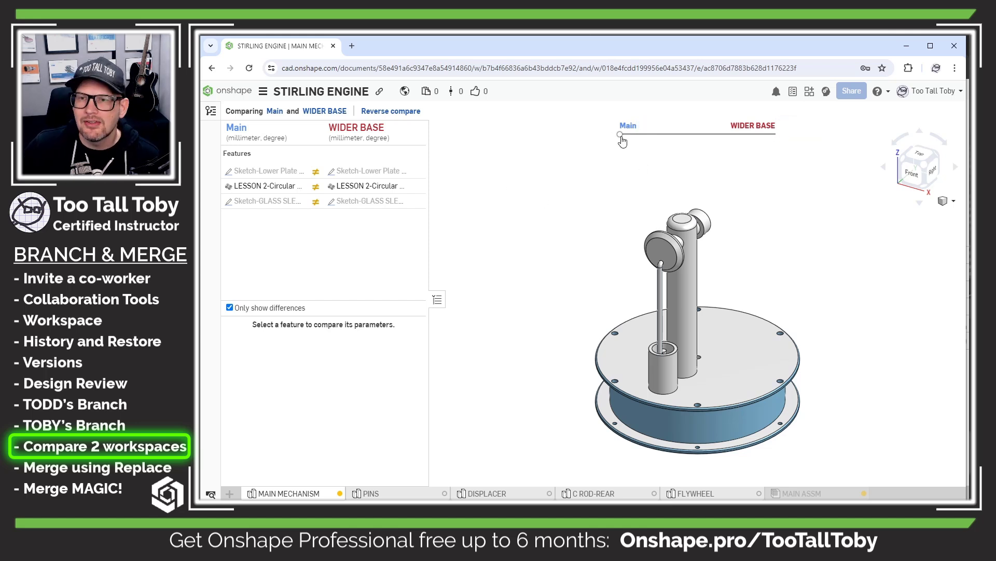
mouse_move(622, 137)
mouse_down()
mouse_move(771, 139)
mouse_move(626, 159)
mouse_move(669, 144)
mouse_move(775, 141)
mouse_move(618, 135)
mouse_up()
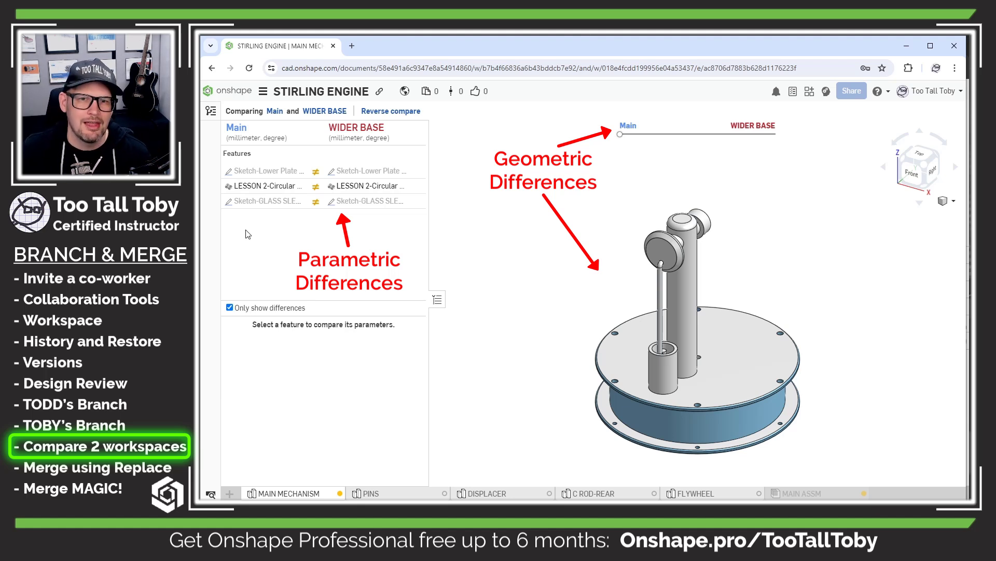
click(268, 189)
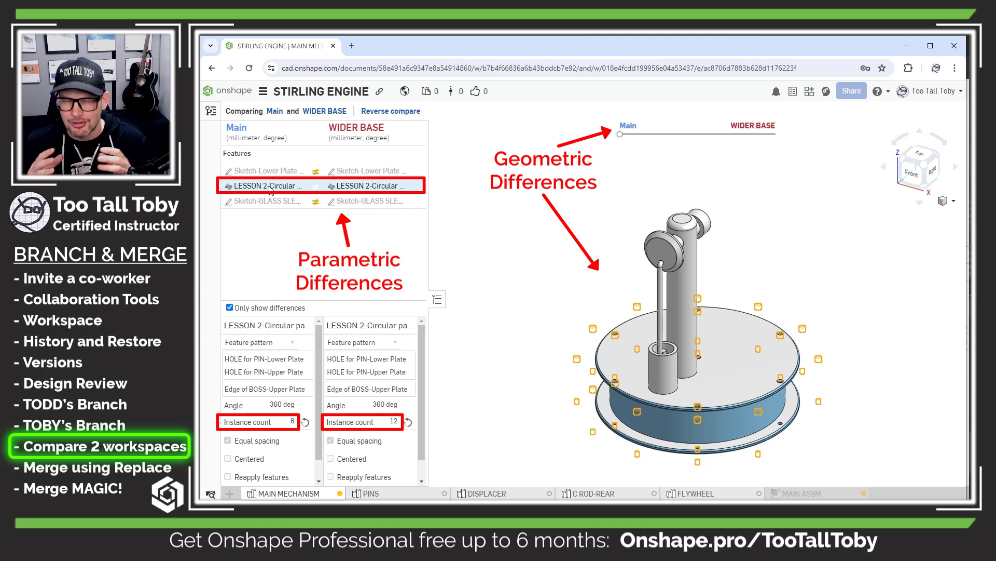
click(270, 187)
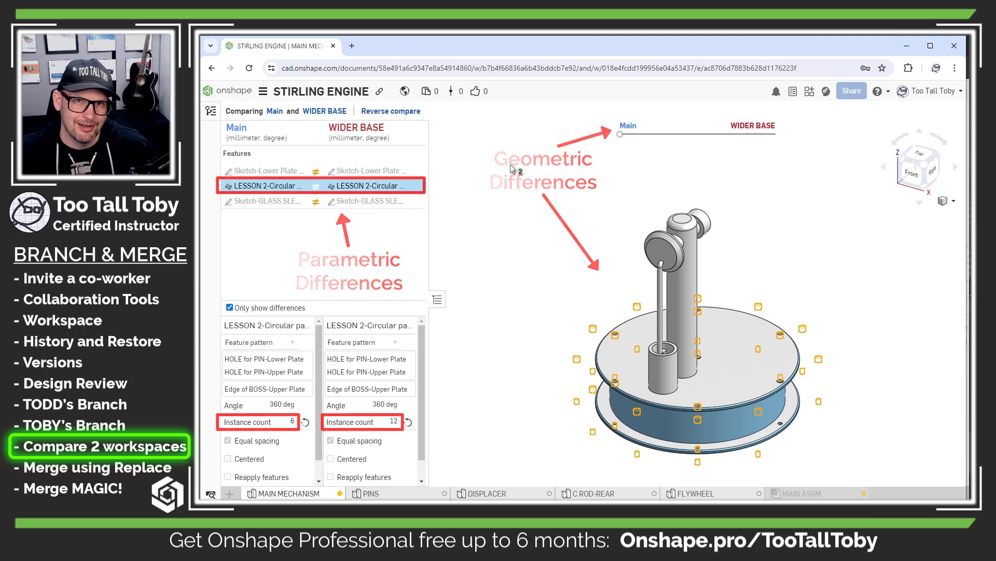
Leave the comparison, check Main for changes since the MAY 5 DESIGN REVIEW version, and view the WIDER BASE workspace.
click(210, 110)
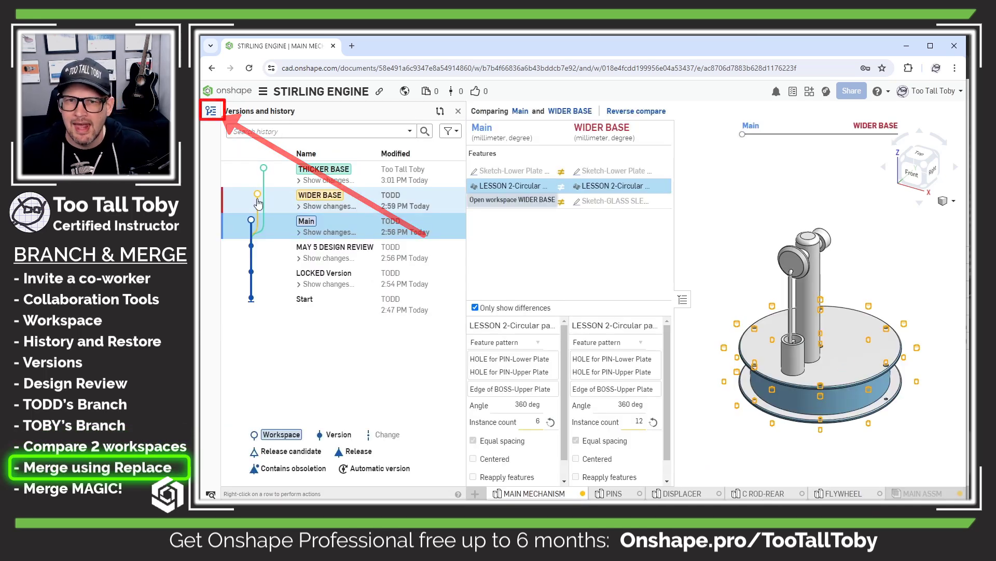
click(252, 224)
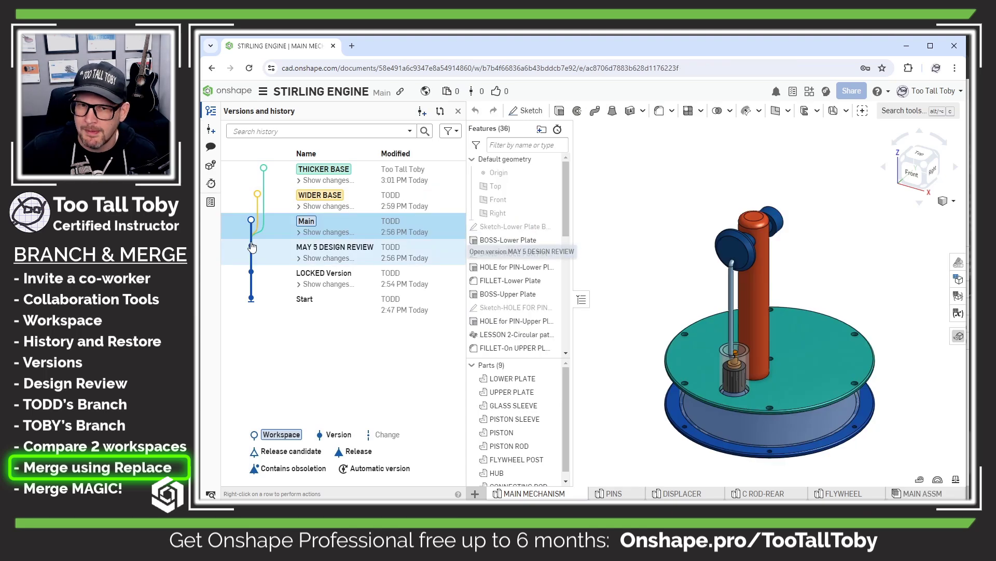
click(251, 247)
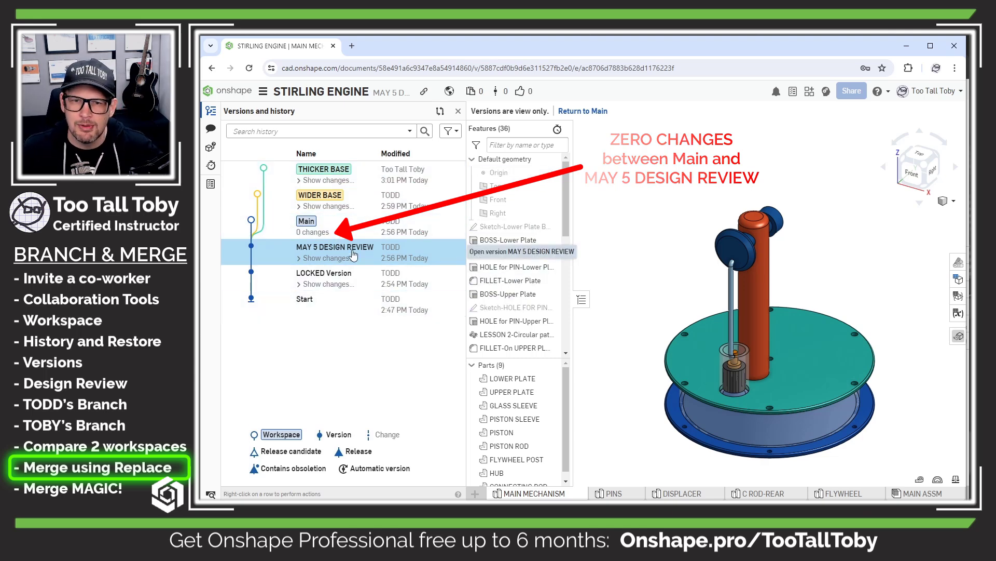
click(253, 227)
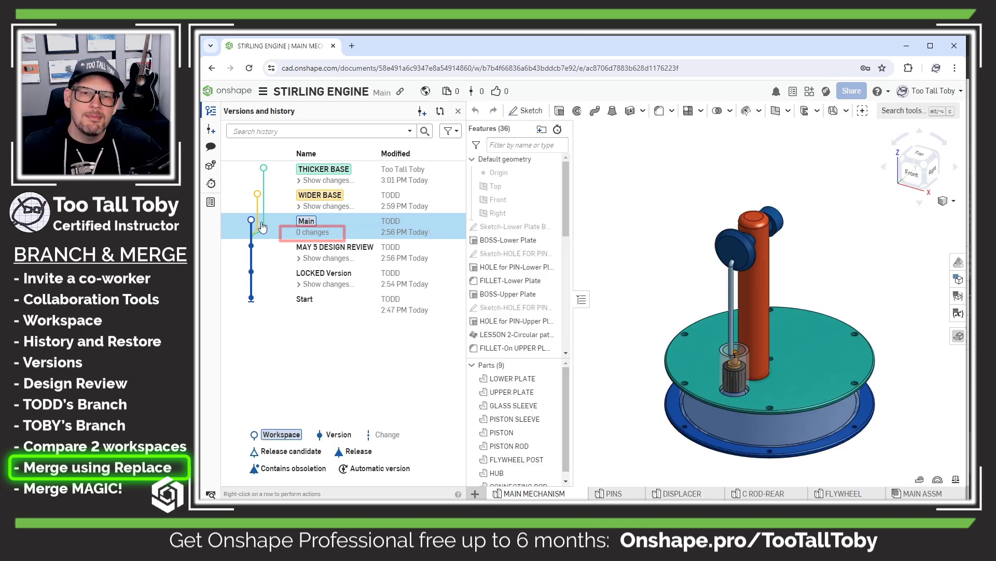
click(261, 201)
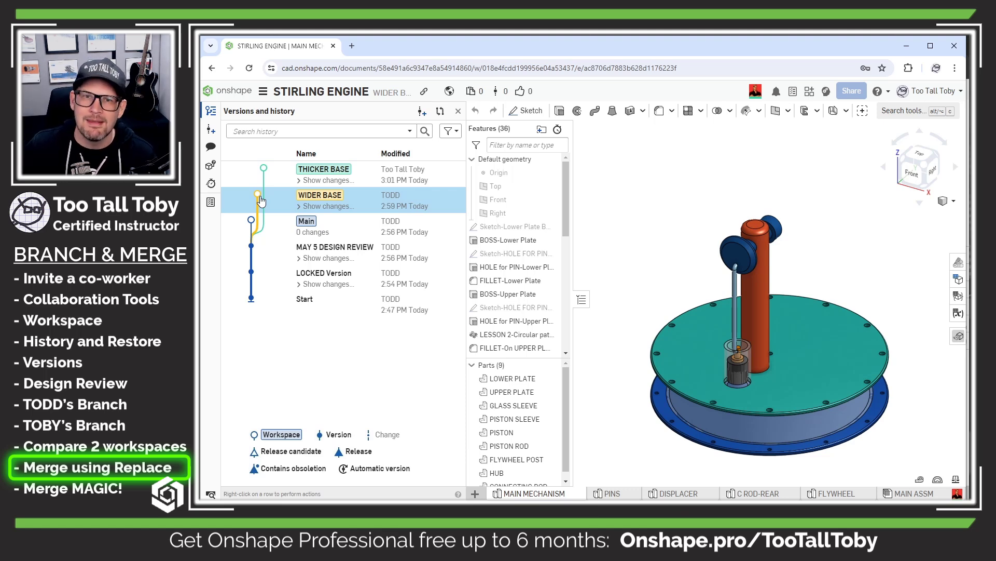
Open Main as the destination workspace and merge WIDER BASE into it with the Replace with WIDER BASE strategy.
click(249, 225)
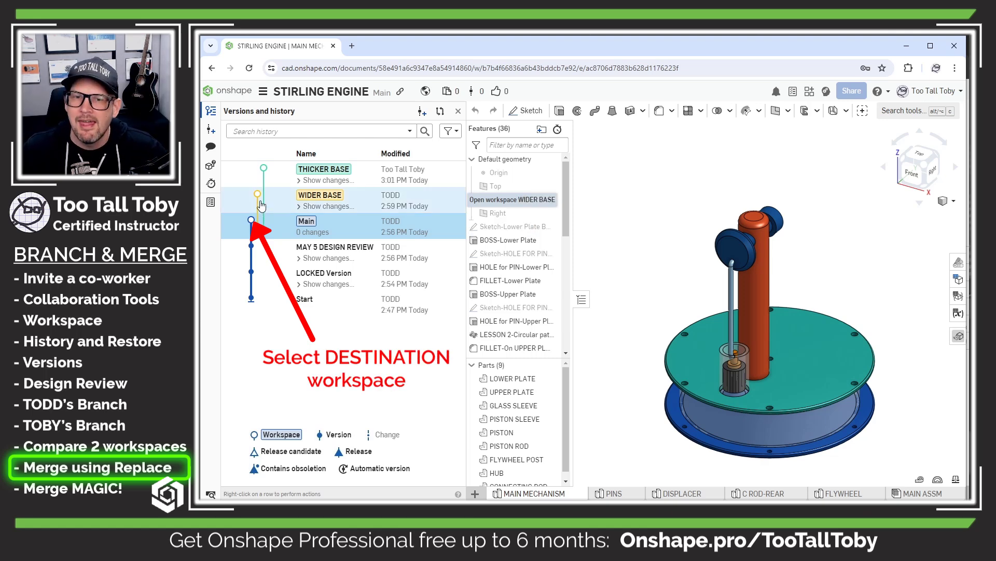
right_click(259, 201)
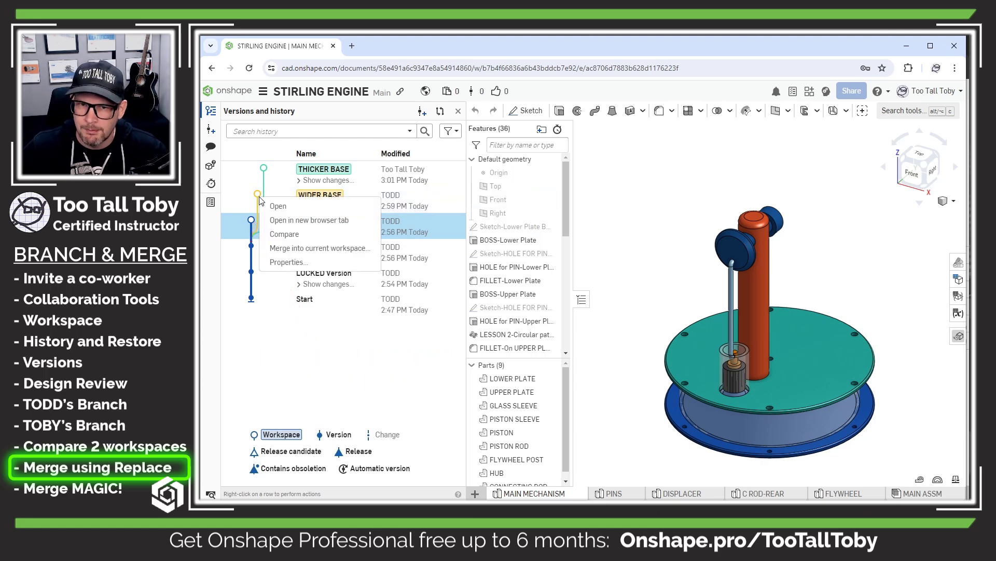
click(340, 250)
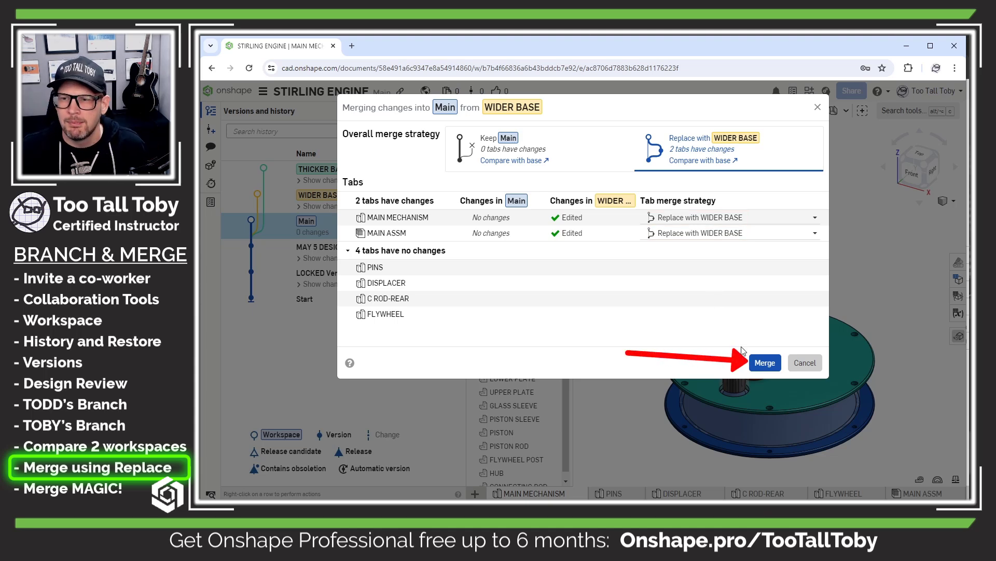
click(758, 359)
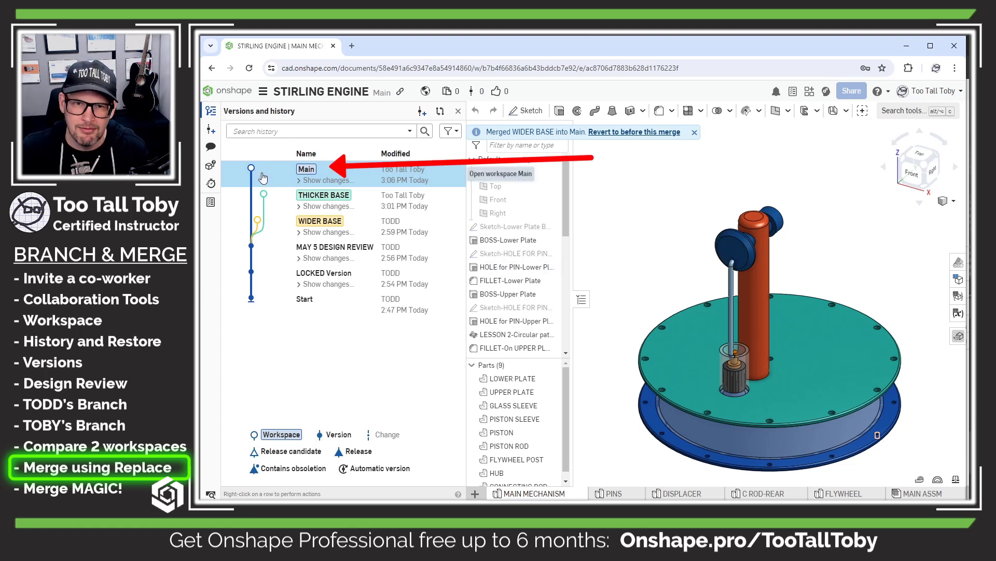
Switch among the WIDER BASE, Main and THICKER BASE workspaces to compare their MAIN MECHANISM geometry visually.
click(340, 233)
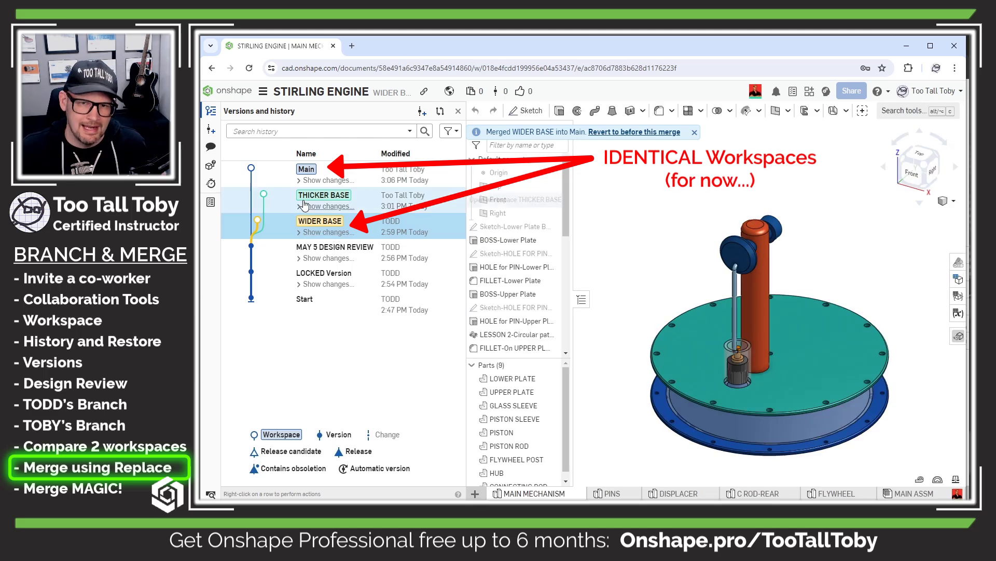
click(267, 178)
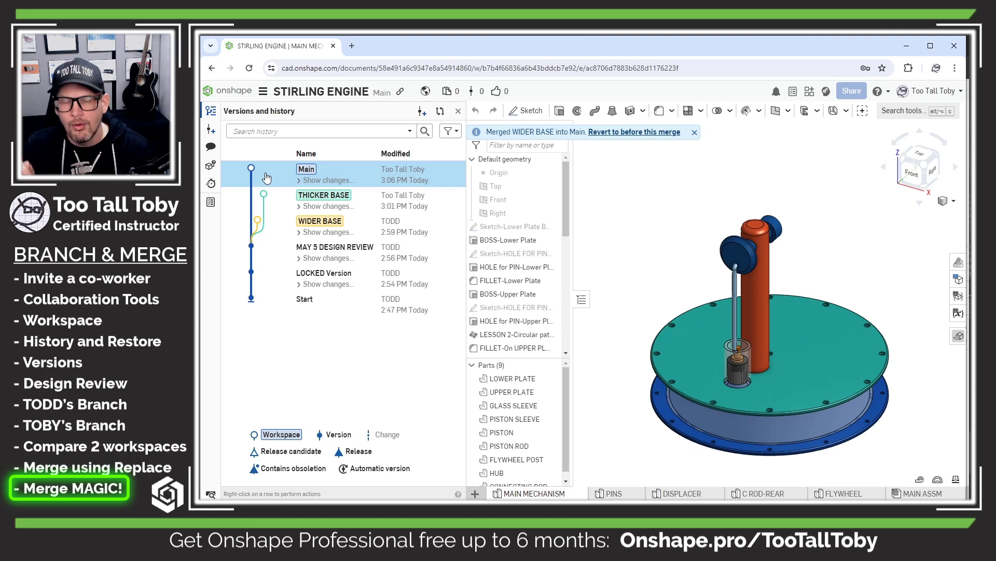
click(279, 198)
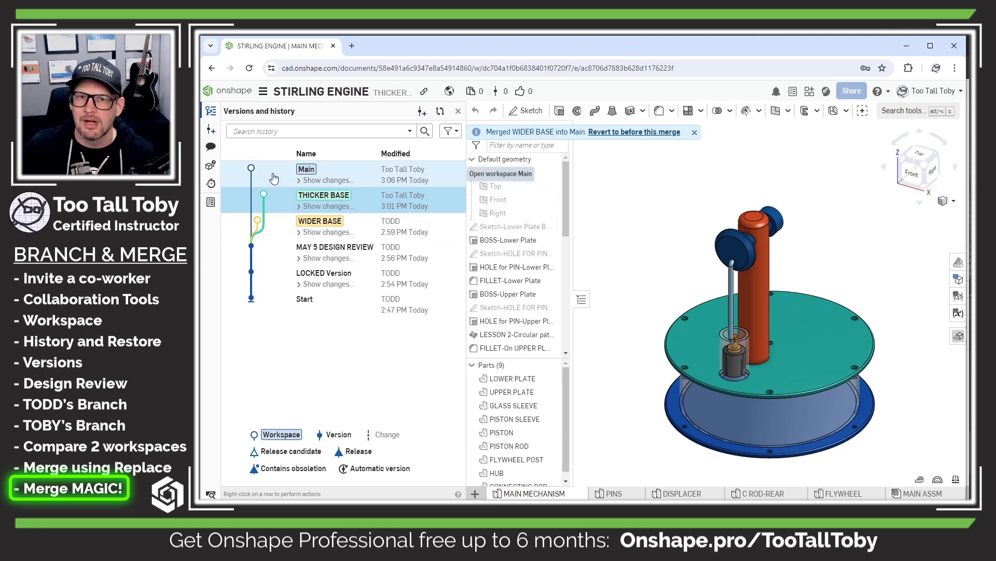
click(273, 178)
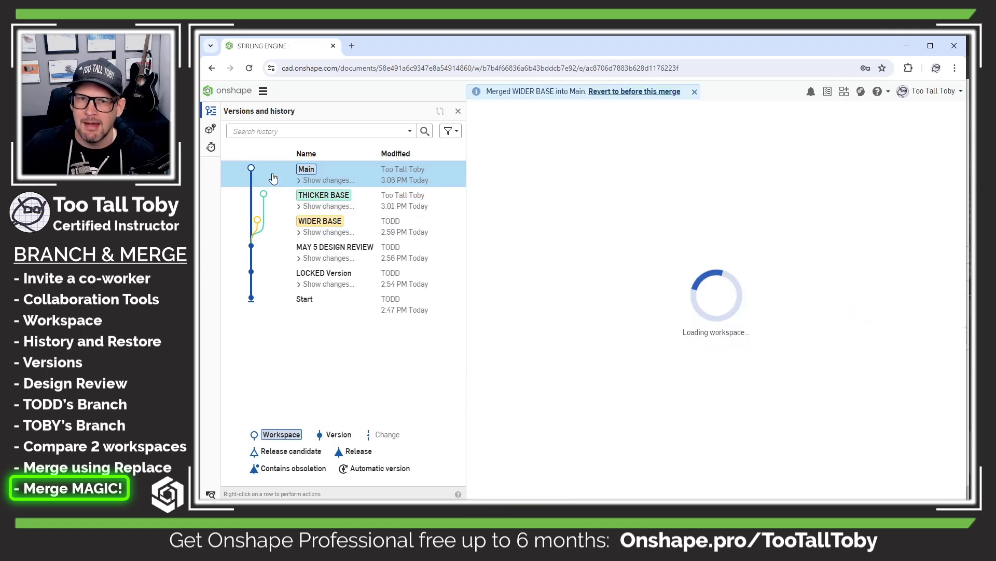
Open the THICKER BASE workspace, compare it with Main, and examine the MAIN MECHANISM differences with the comparison slider.
click(282, 202)
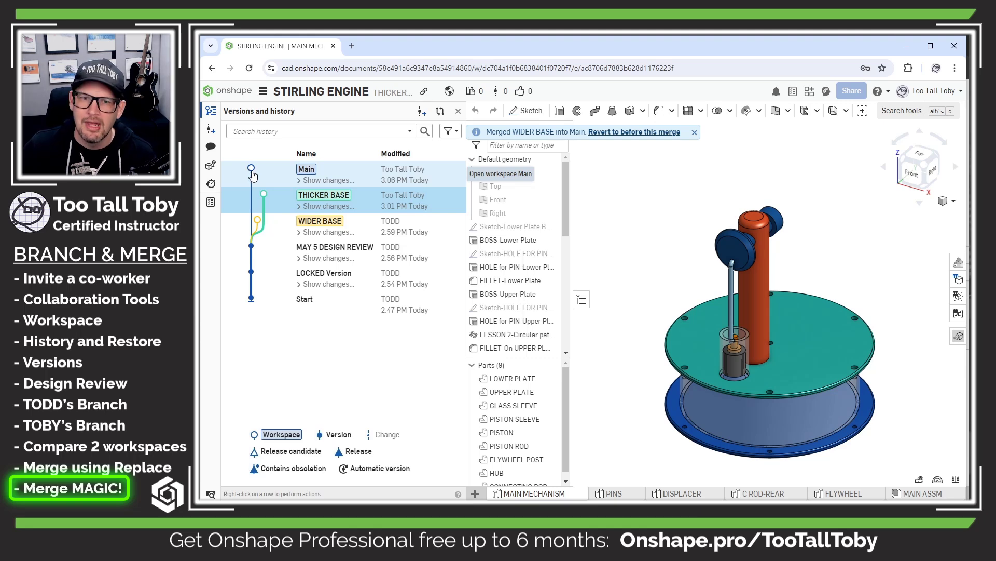
right_click(253, 174)
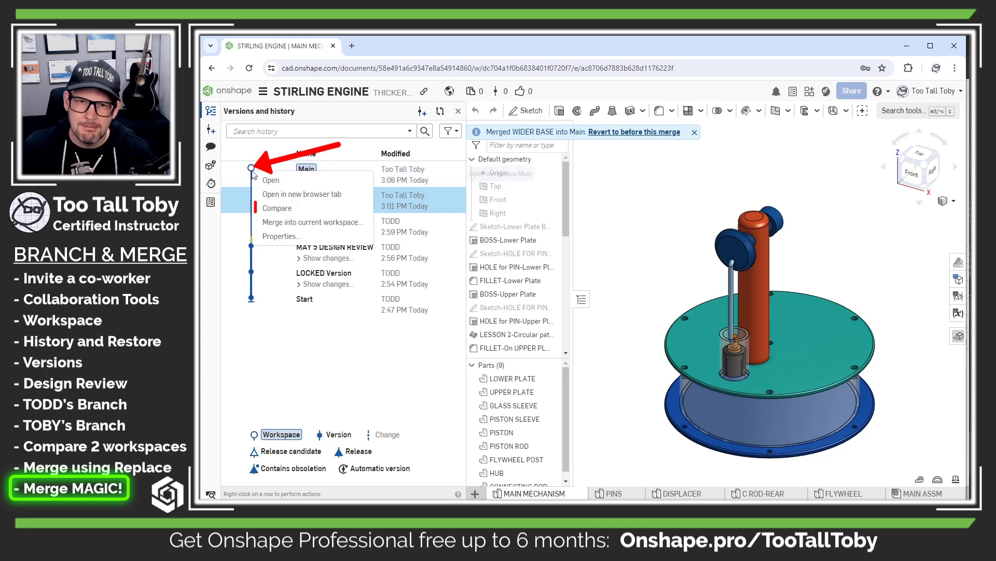
click(308, 213)
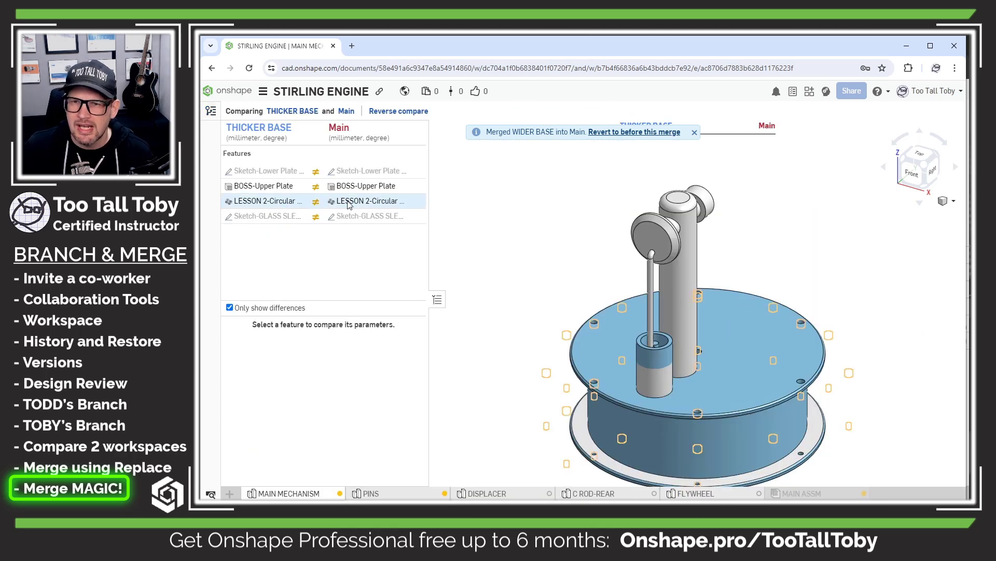
click(695, 134)
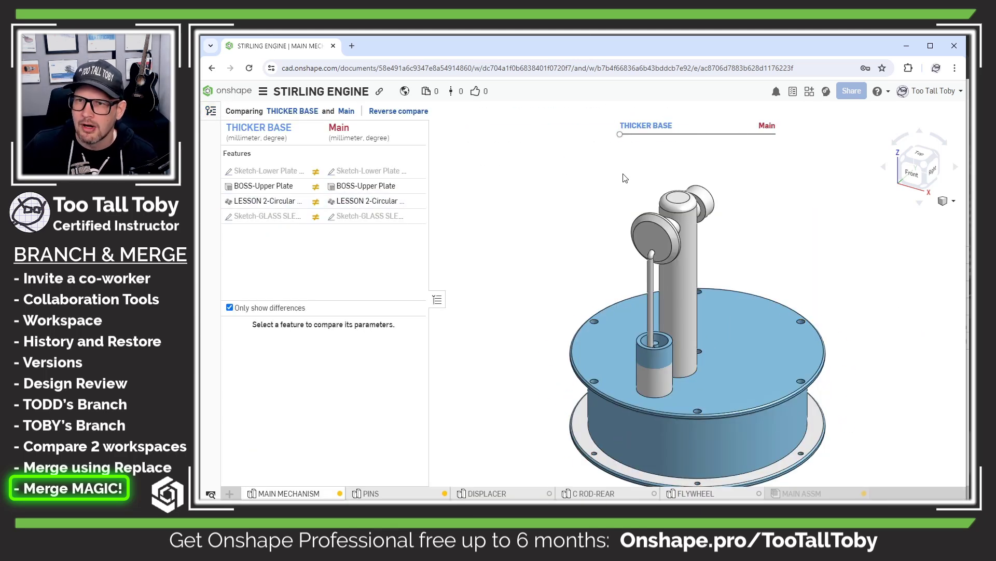
scroll(649, 216, down, 1)
mouse_move(623, 143)
mouse_down()
mouse_move(777, 136)
mouse_move(621, 143)
mouse_up()
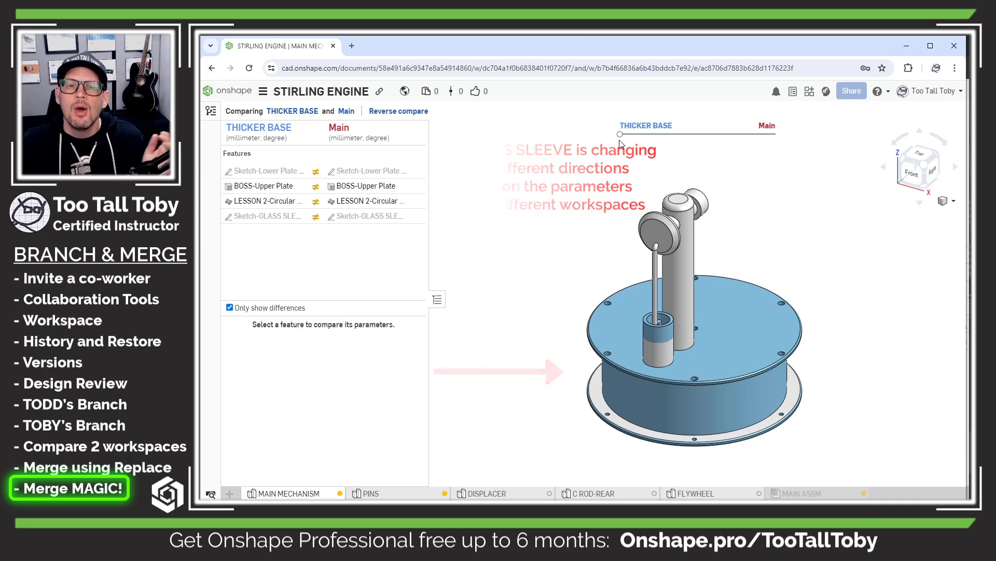
Leave the comparison and inspect the base, pins and glass sleeve of MAIN ASSM in WIDER BASE and THICKER BASE.
click(210, 111)
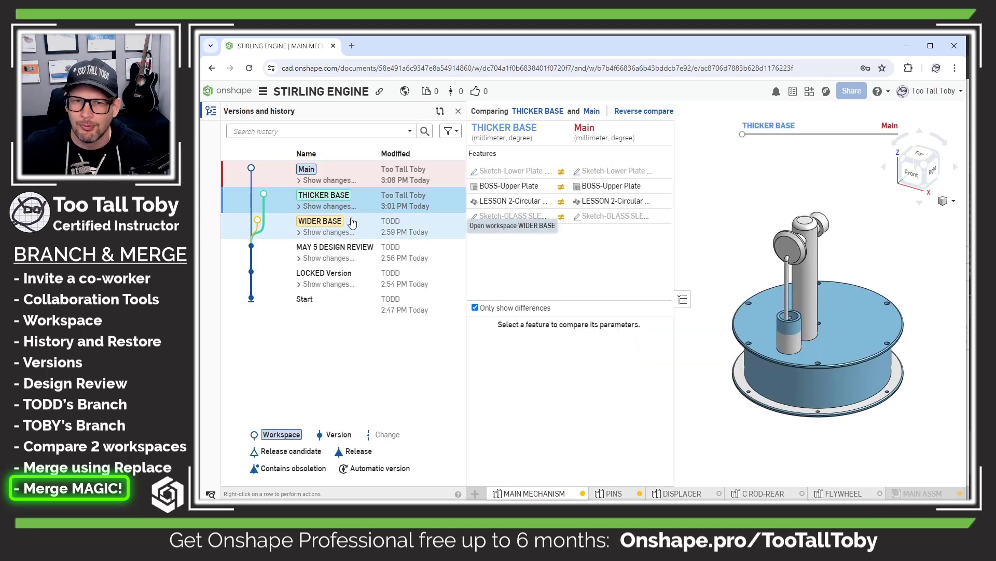
click(342, 201)
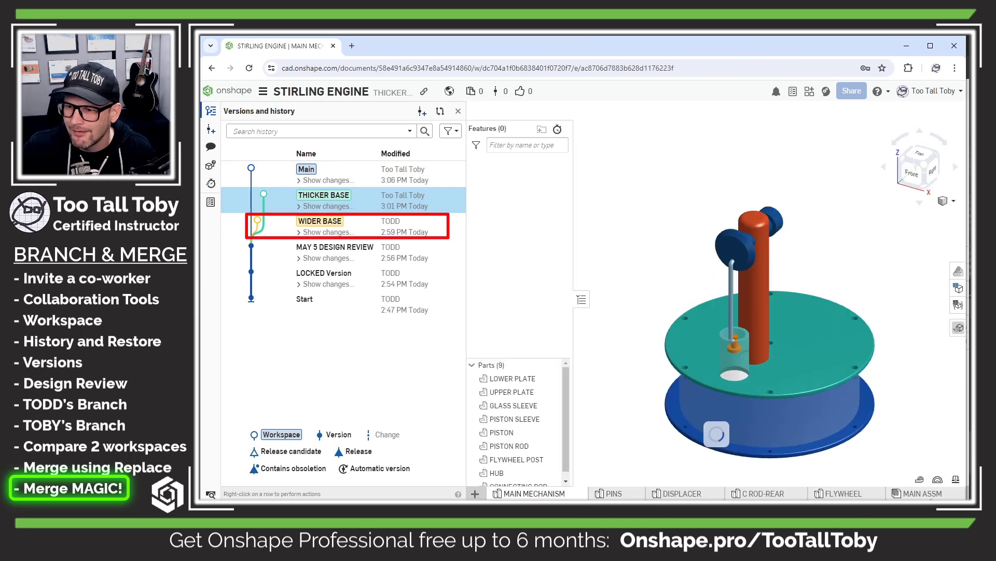
click(319, 221)
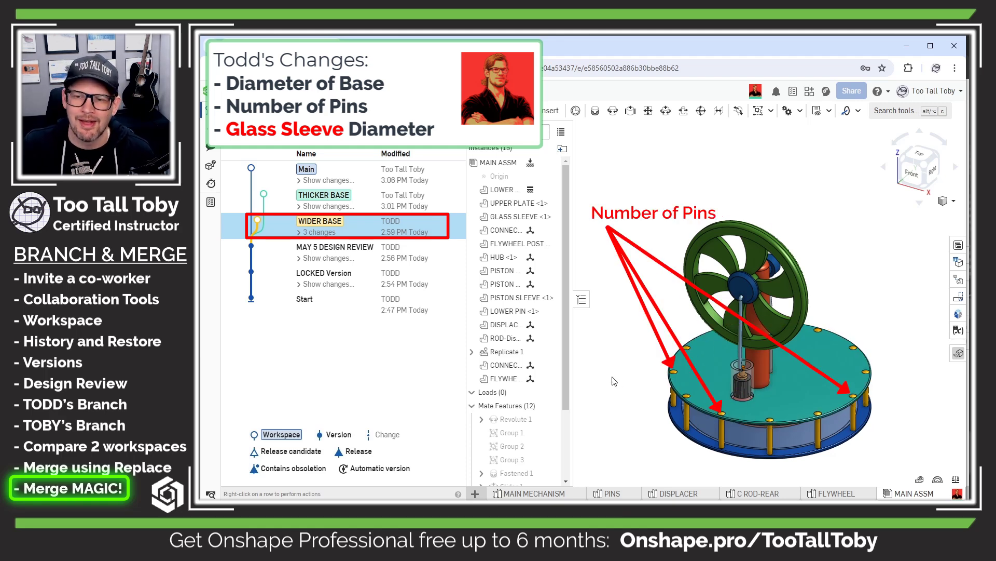
right_drag(610, 387, 614, 385)
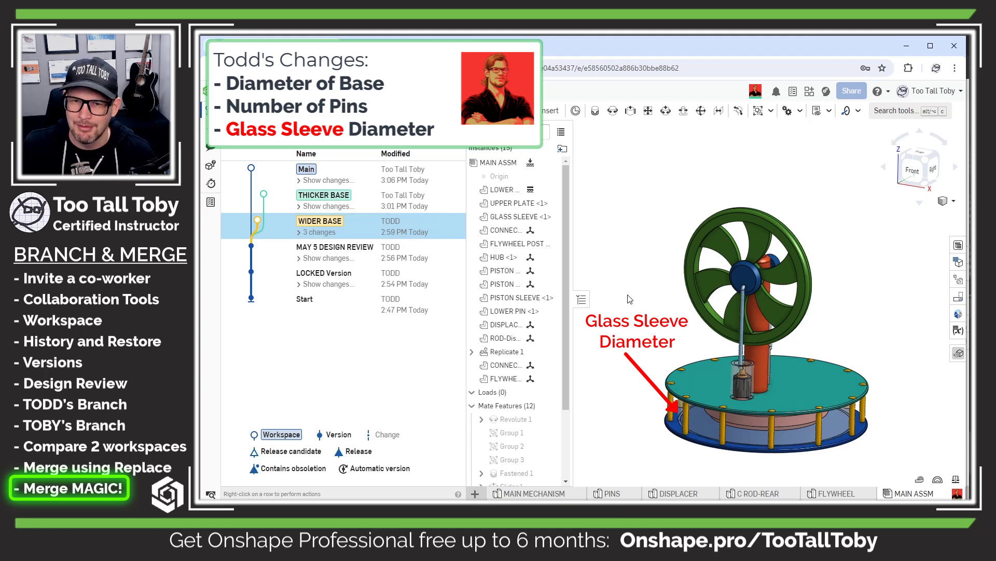
click(358, 199)
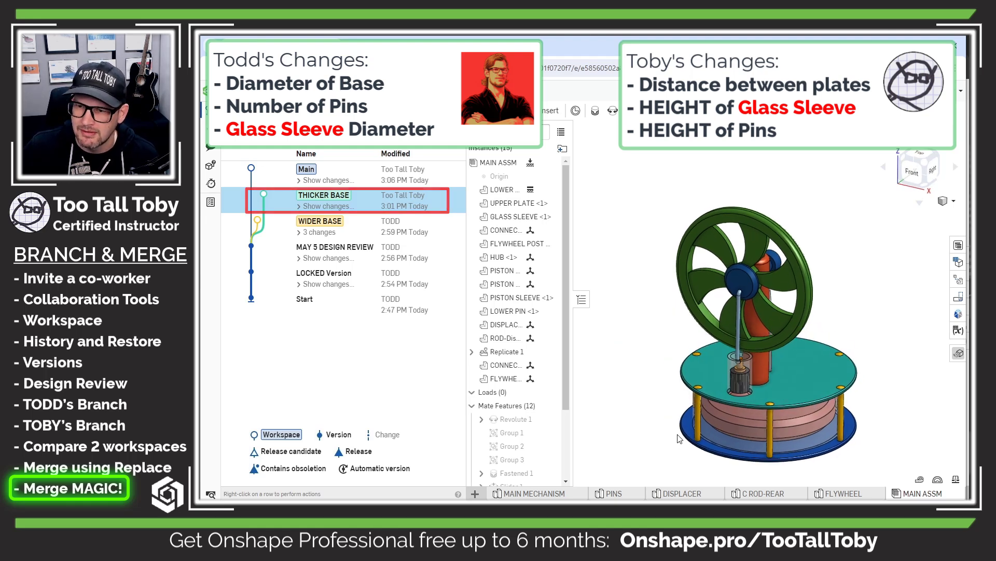
right_drag(677, 434, 728, 405)
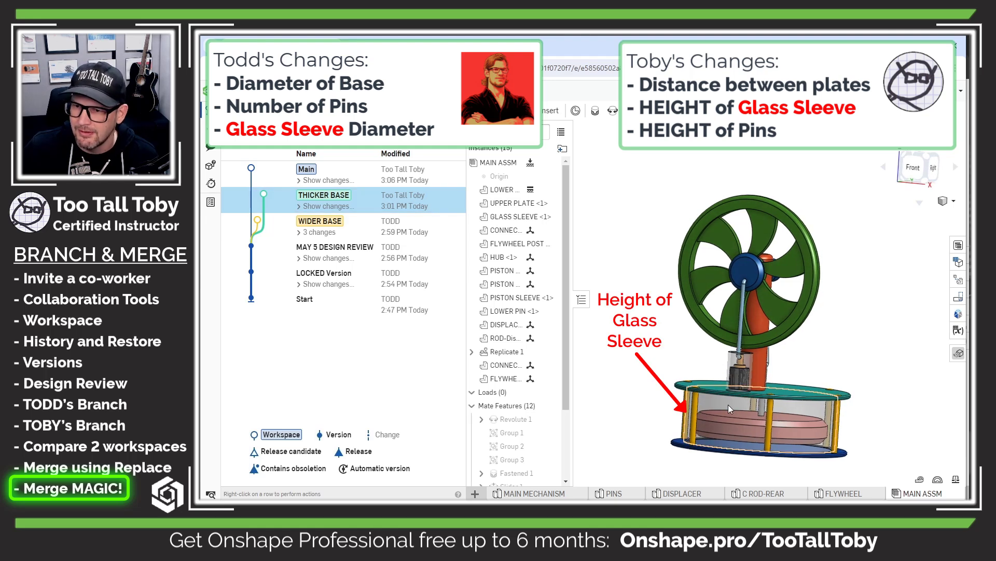
scroll(685, 424, down, 1)
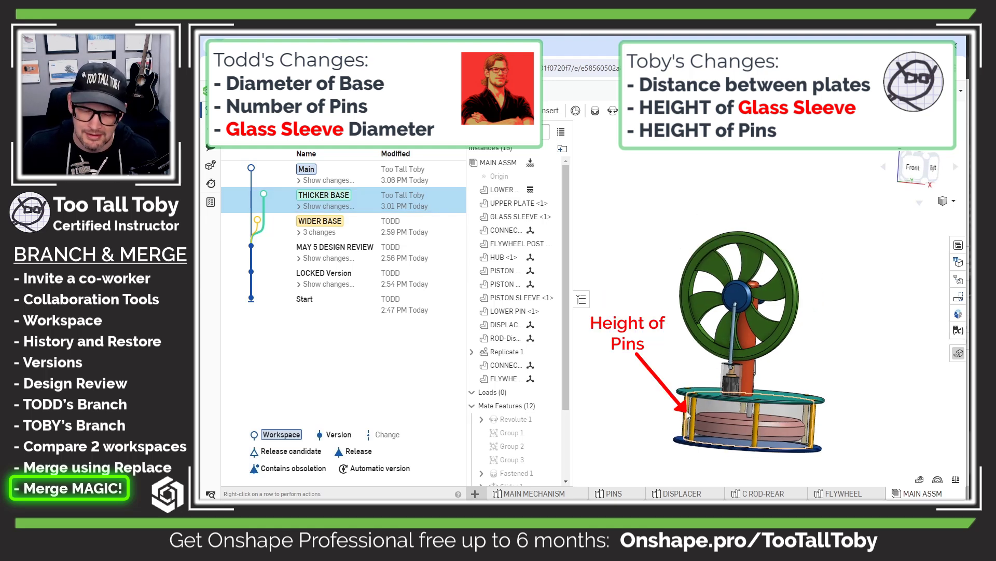
right_drag(686, 414, 671, 367)
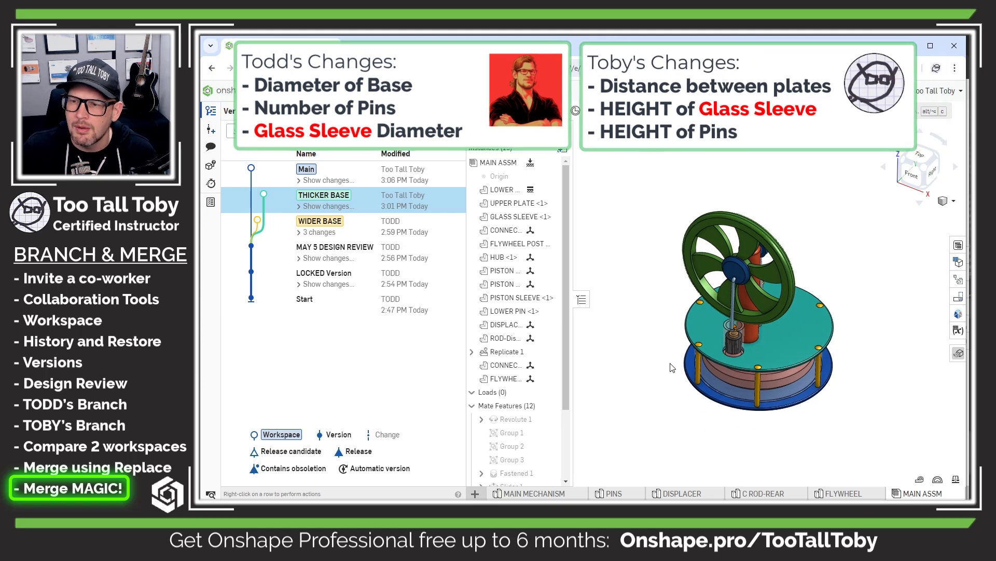
middle_drag(671, 363, 668, 357)
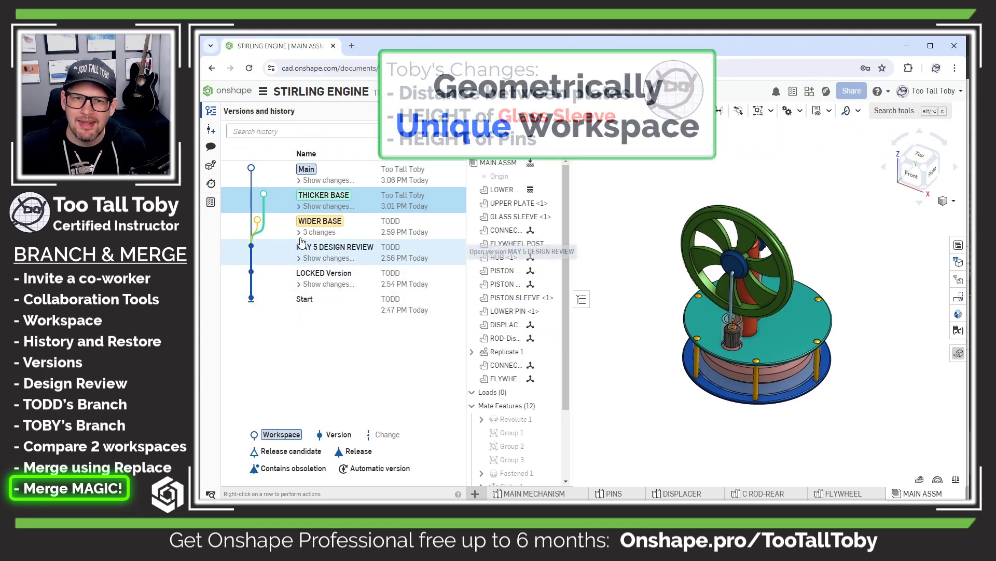
Open Main as the destination workspace and merge THICKER BASE into it with the Merge changes strategy.
click(322, 175)
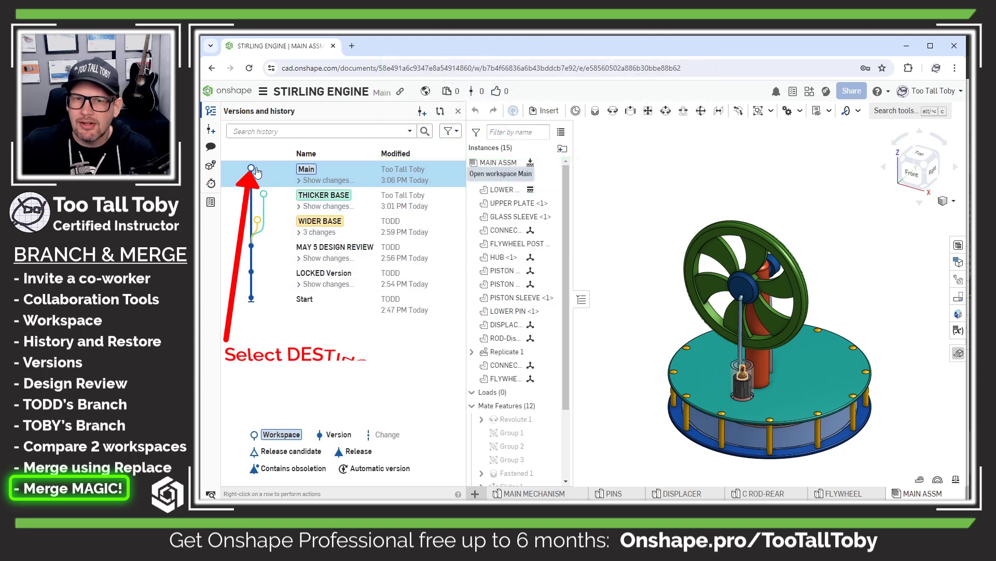
right_click(266, 199)
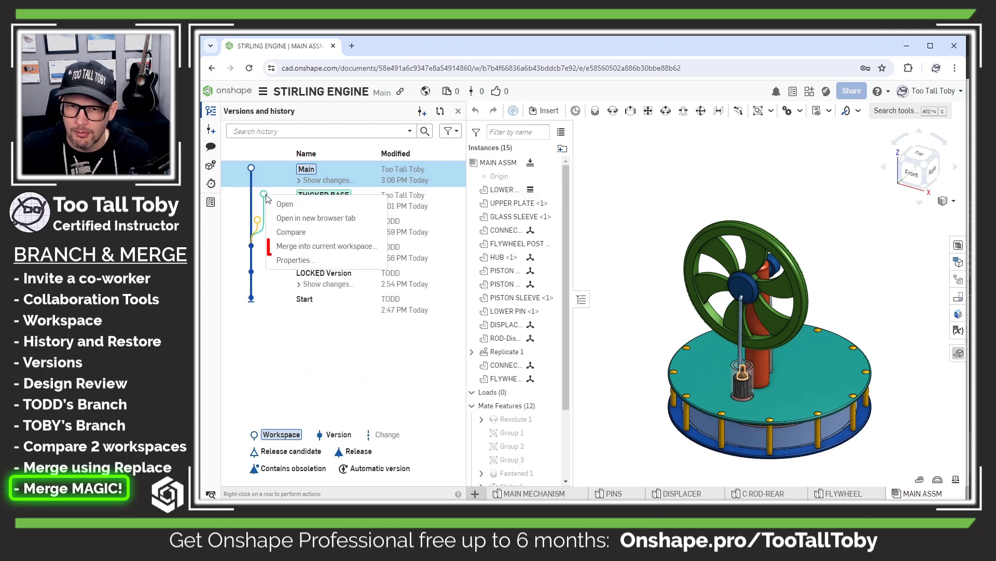
click(322, 247)
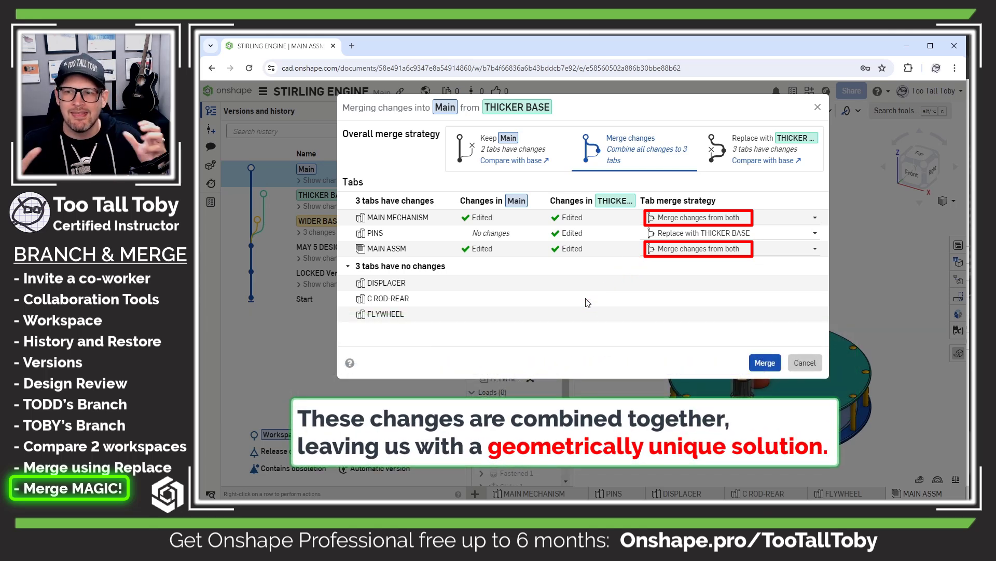
click(764, 363)
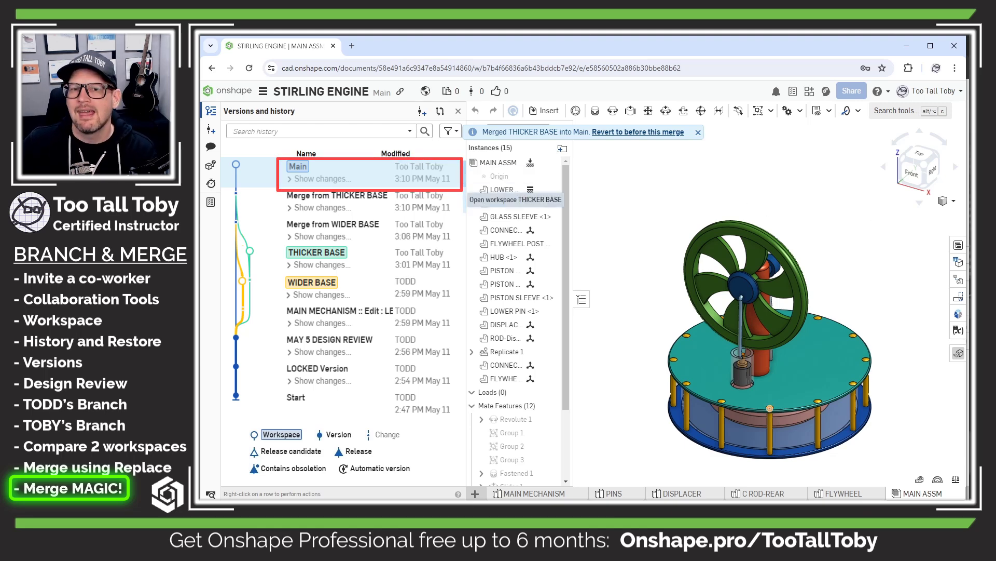
View MAIN ASSM in THICKER BASE and WIDER BASE, and return to Main to examine the merged assembly.
click(316, 252)
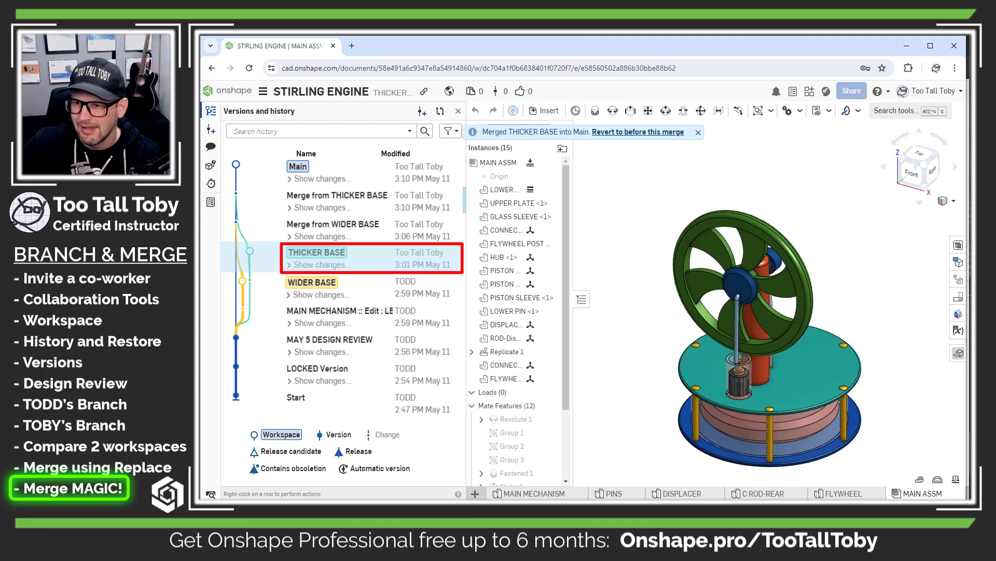
click(312, 281)
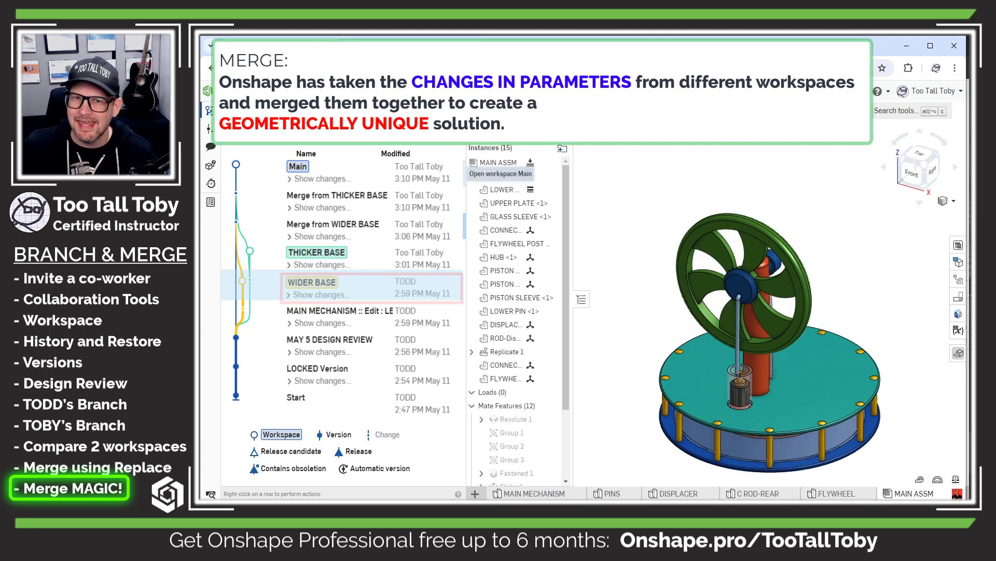
click(297, 166)
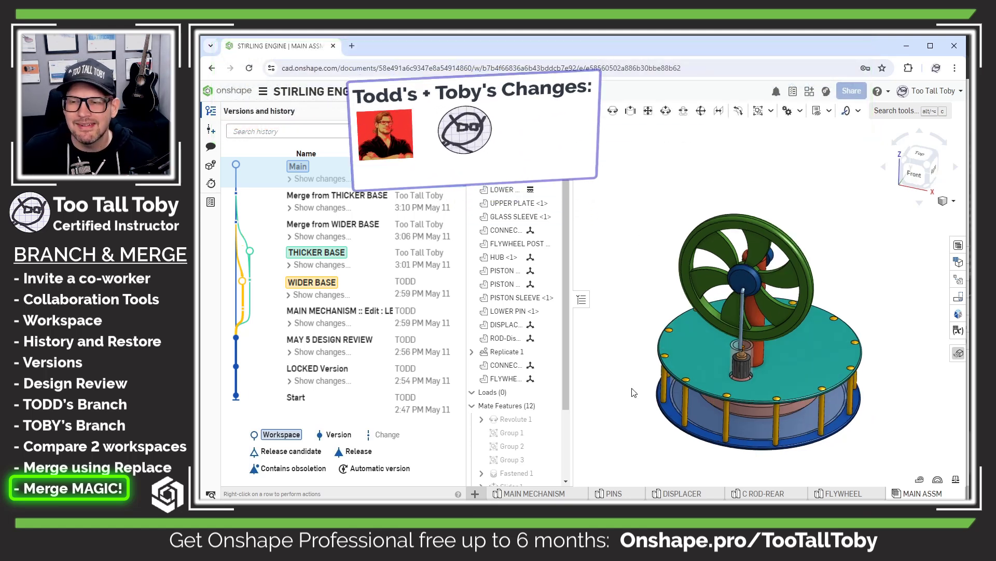
right_drag(636, 442, 624, 423)
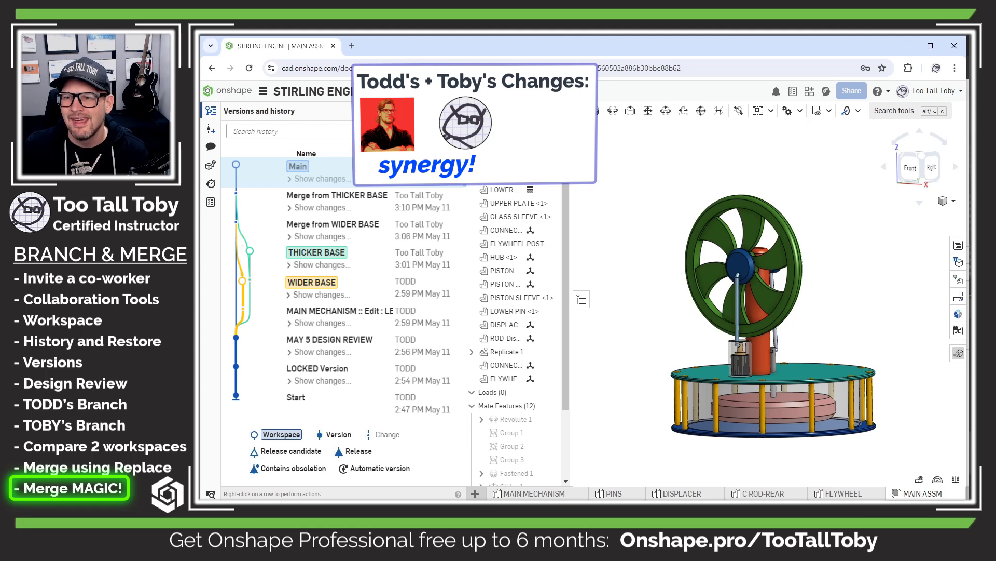
right_drag(638, 310, 639, 318)
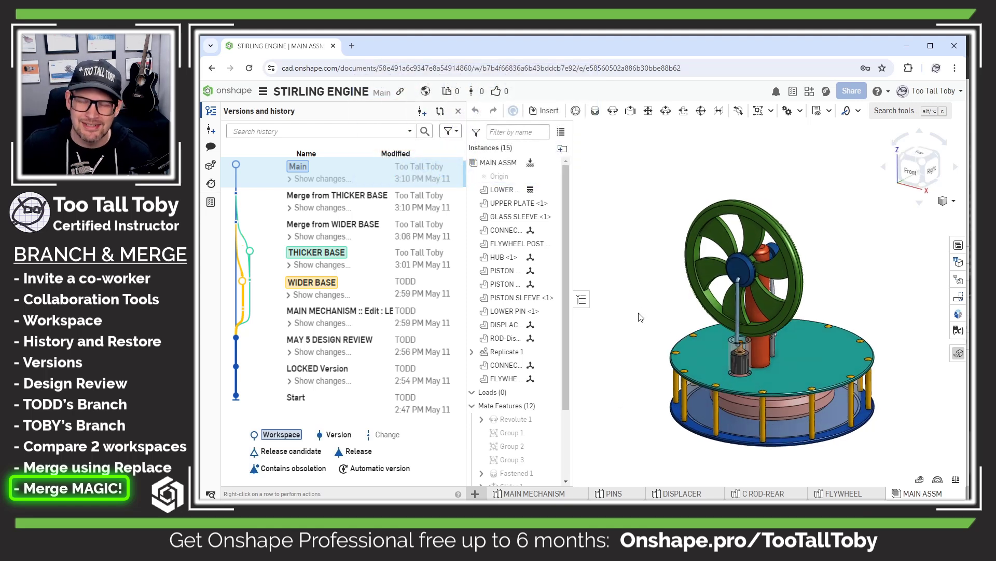